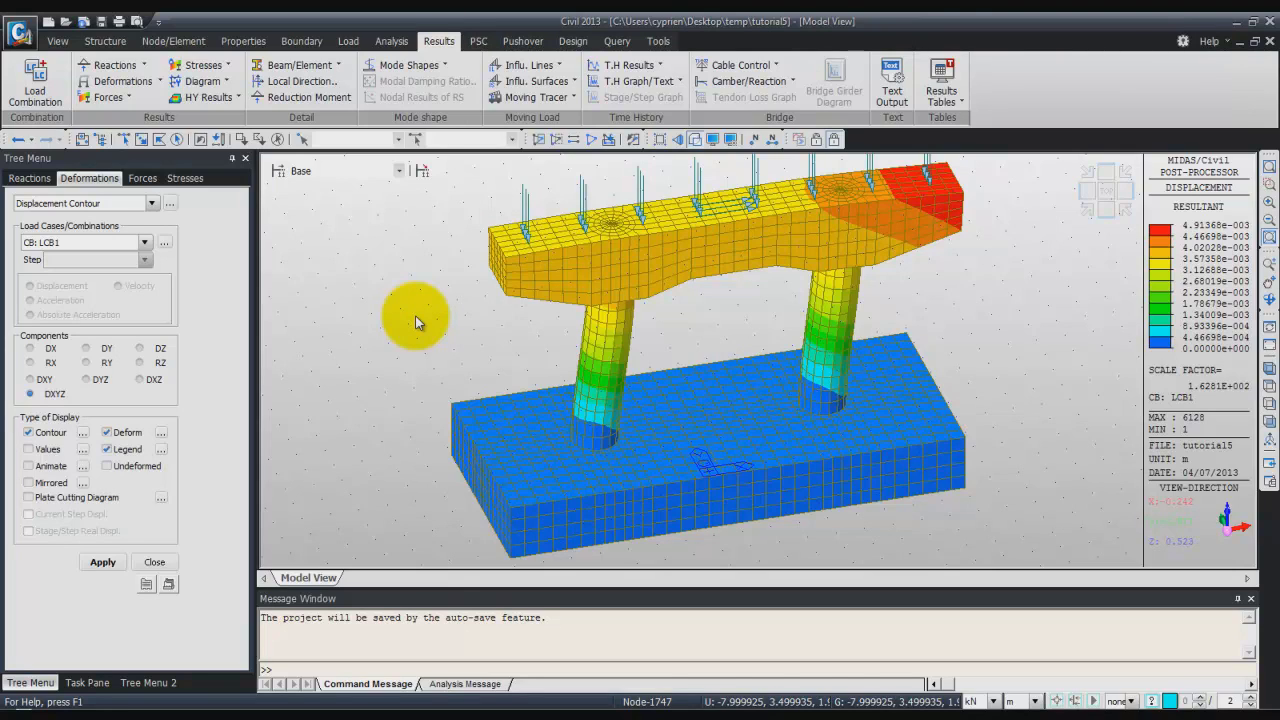
# Close the tutorial5 project and start a new, empty project.
pyautogui.click(58, 43)
pyautogui.click(20, 33)
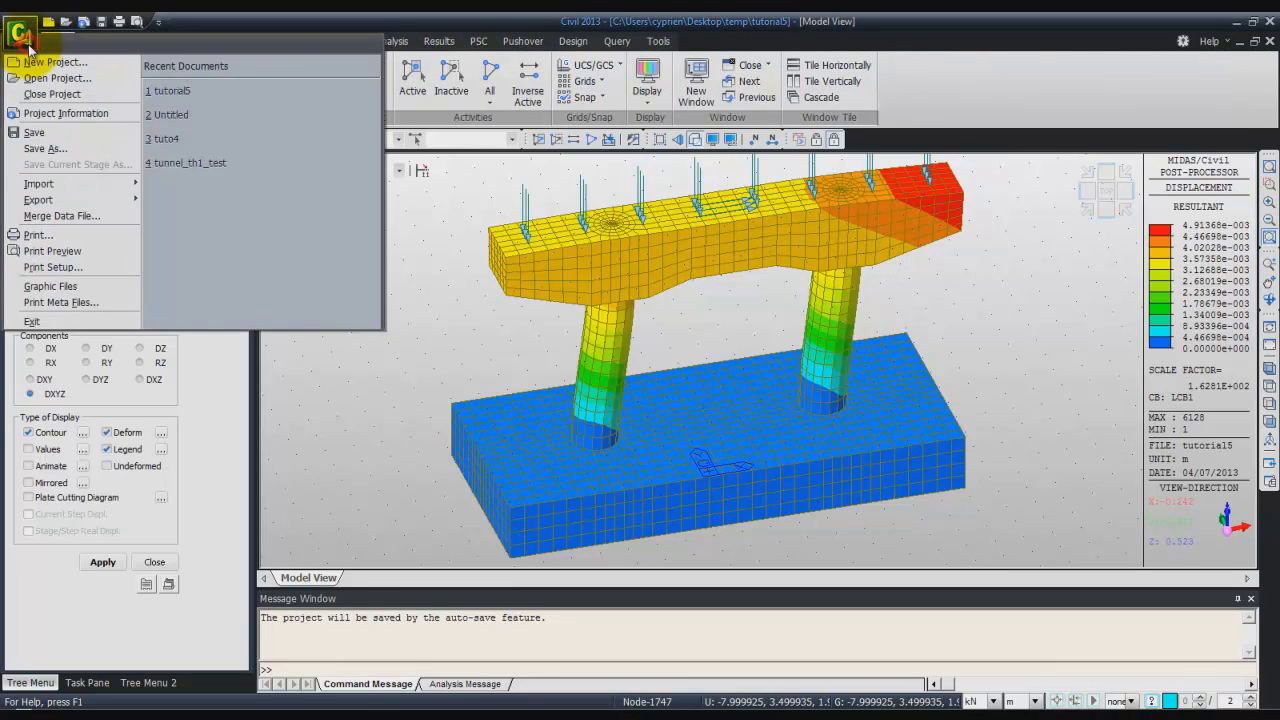
pyautogui.click(30, 94)
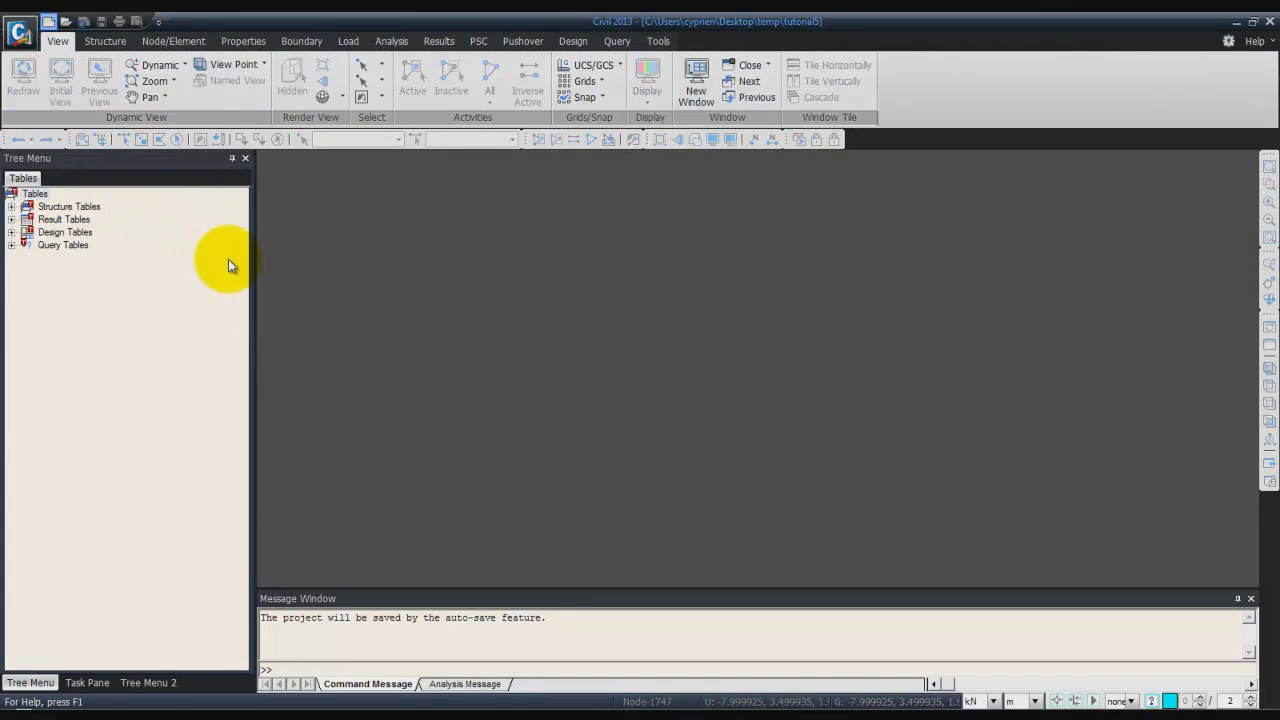
pyautogui.click(48, 20)
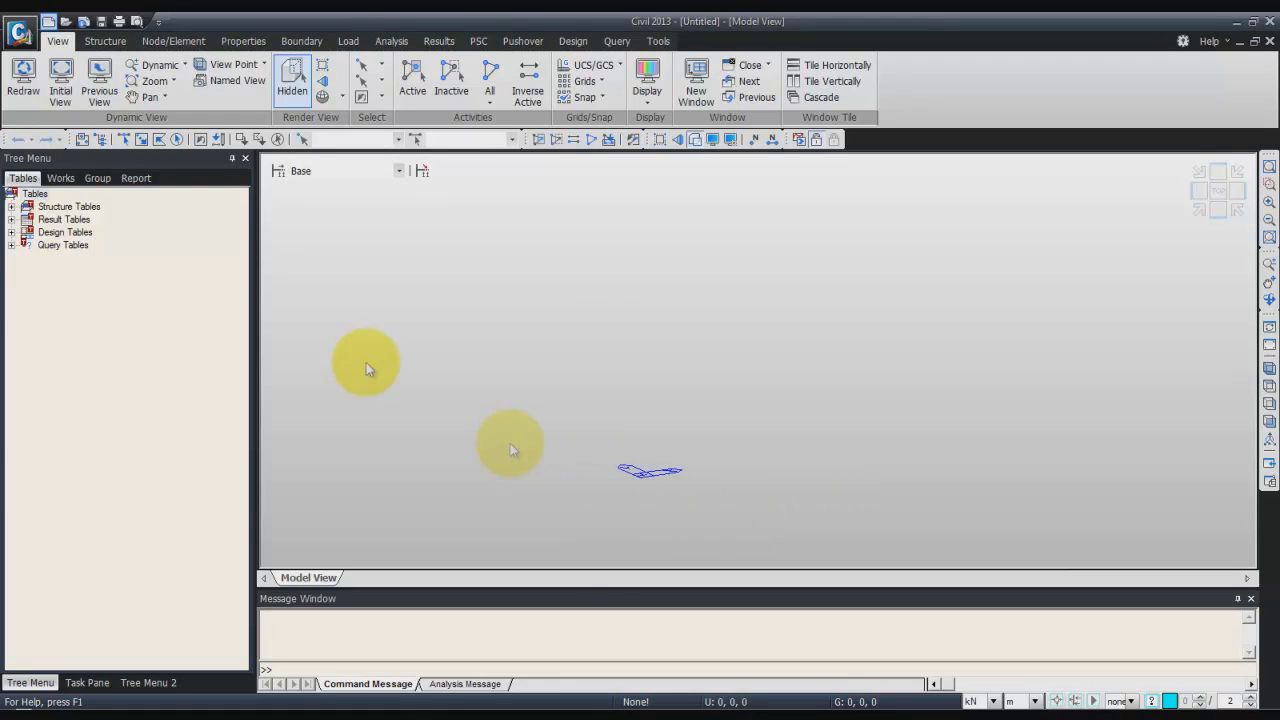
# Add a concrete material using the ASTM(RC) standard and Grade C3000 from the database.
pyautogui.click(243, 45)
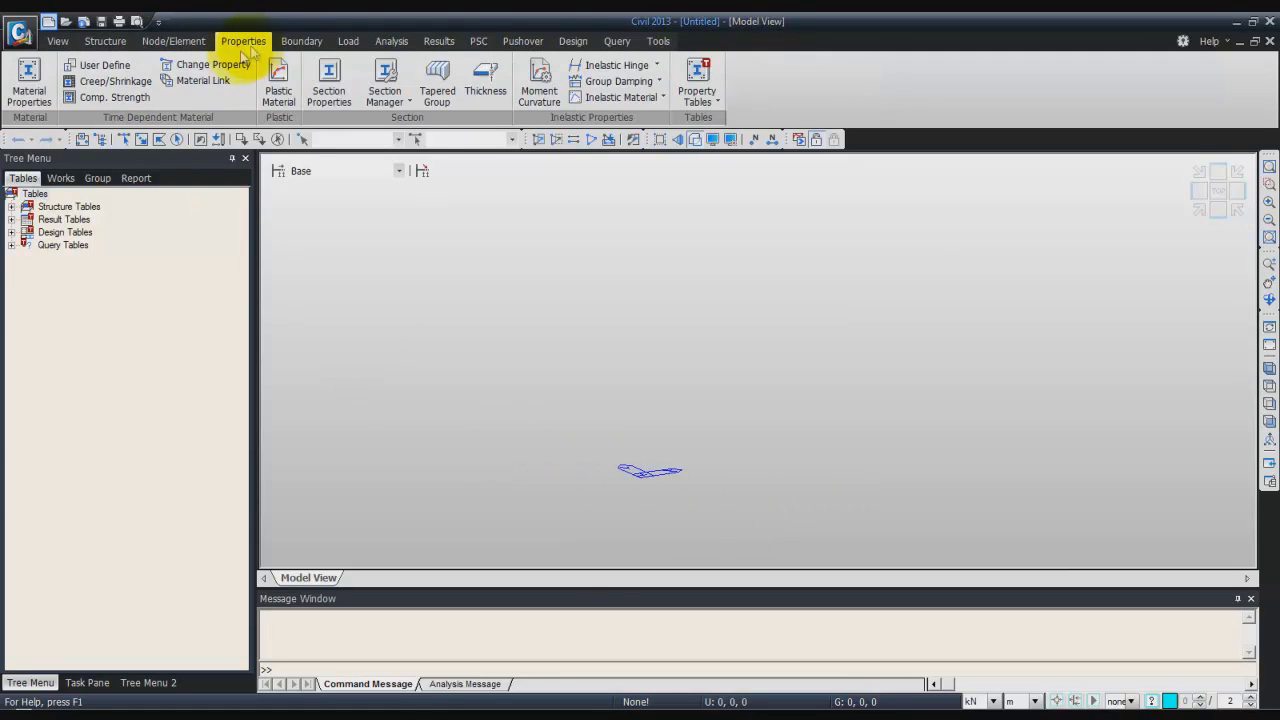
pyautogui.click(29, 80)
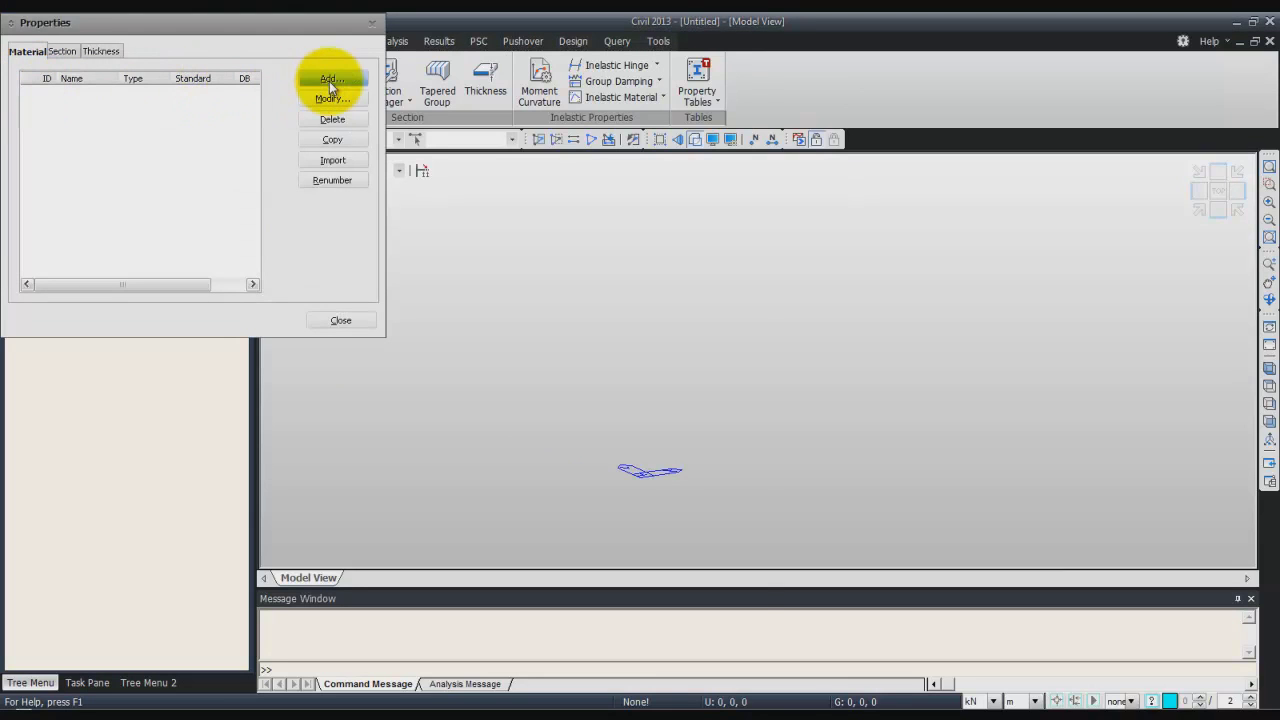
pyautogui.click(329, 80)
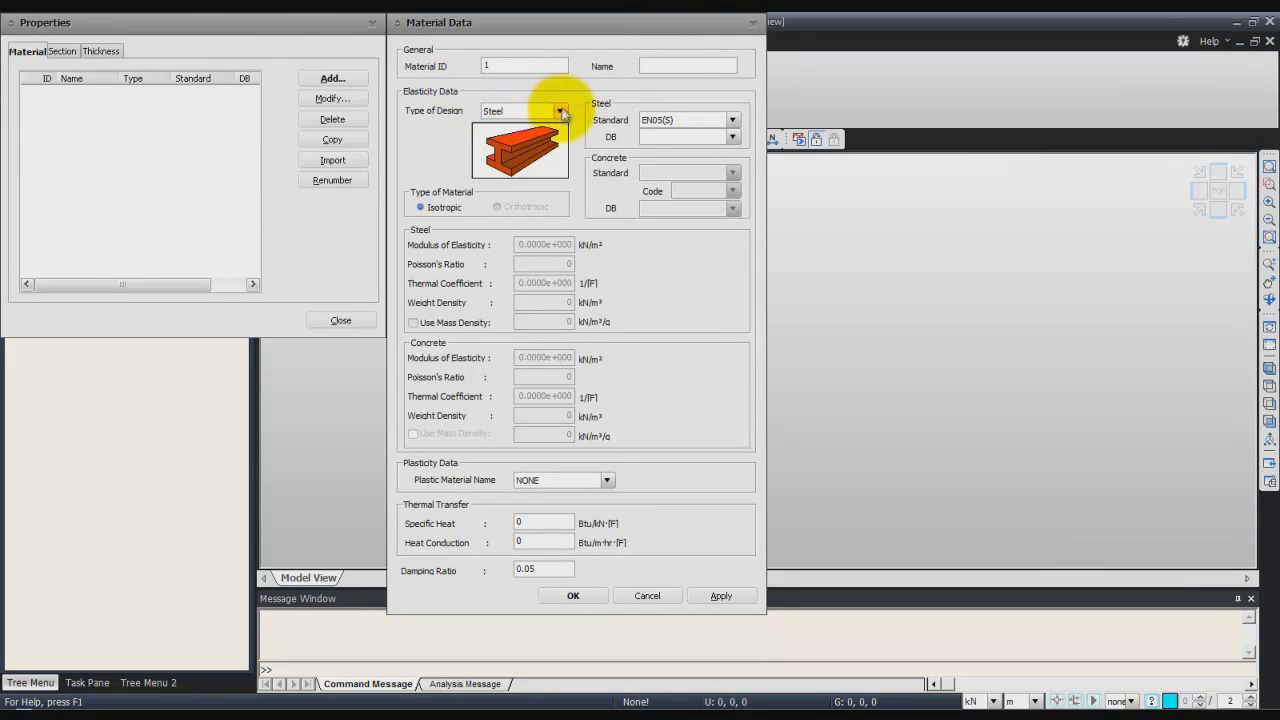
pyautogui.click(561, 112)
pyautogui.click(550, 136)
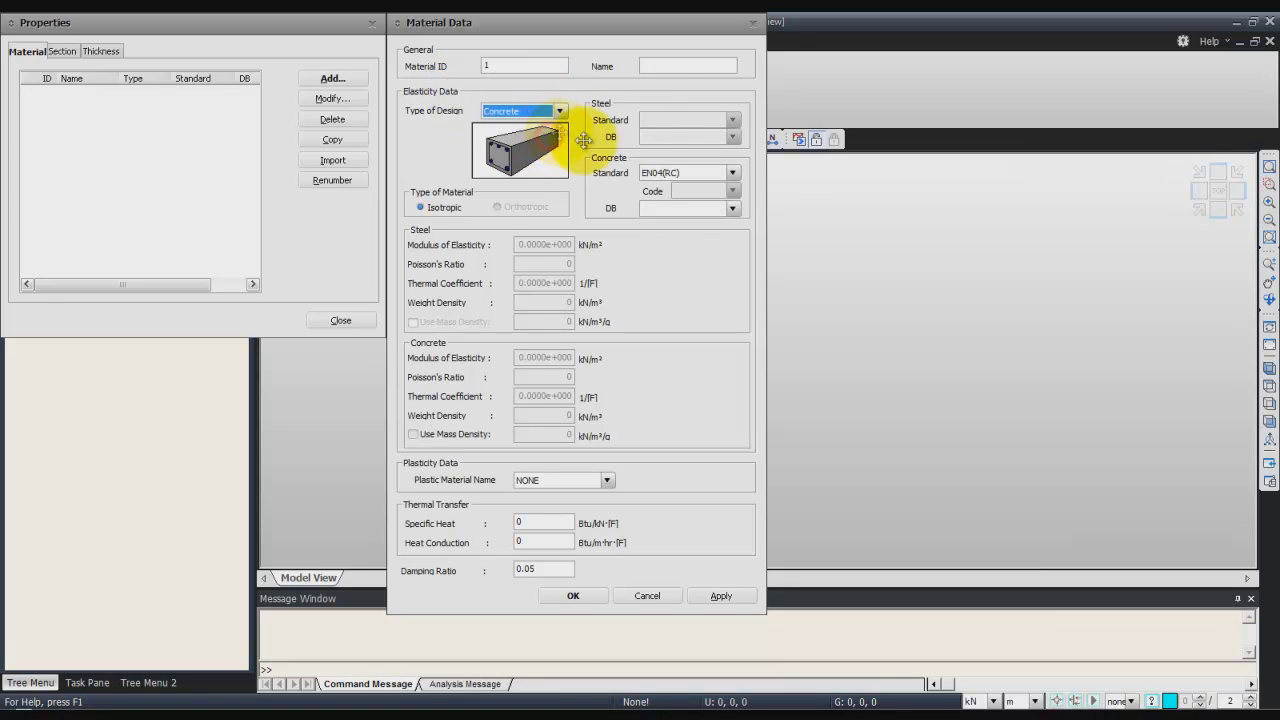
pyautogui.click(732, 173)
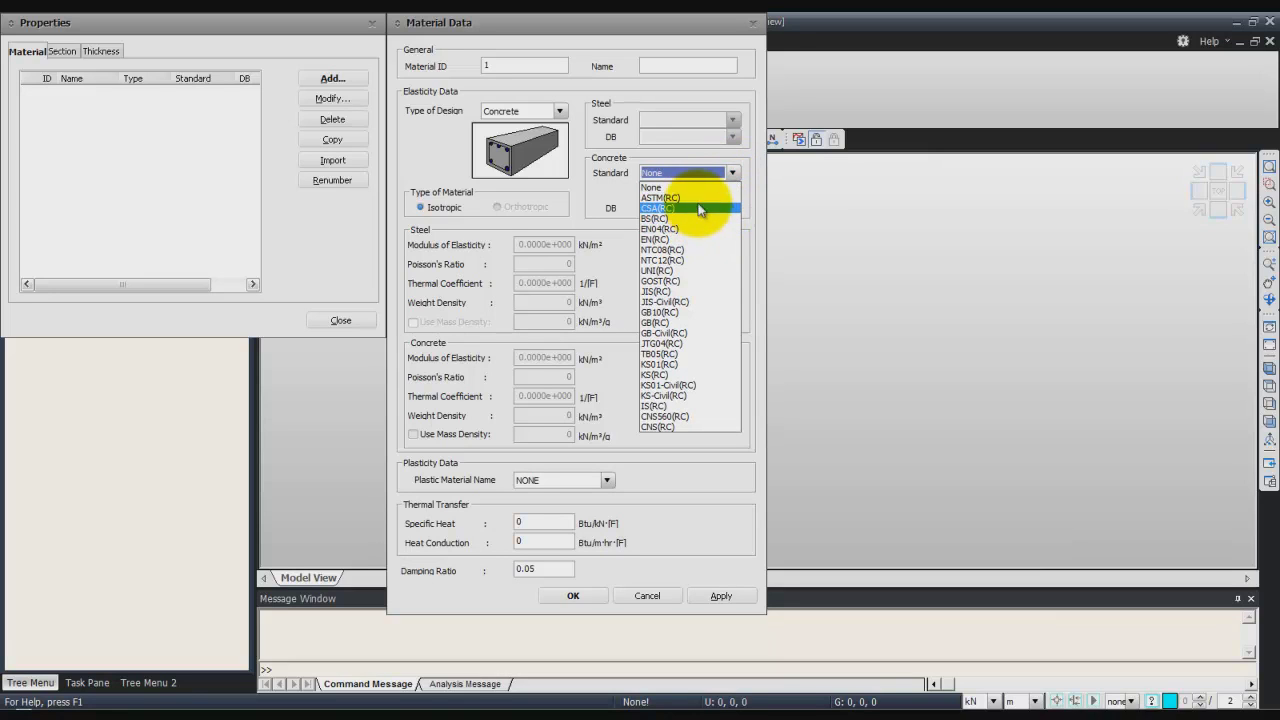
pyautogui.click(701, 198)
pyautogui.click(731, 208)
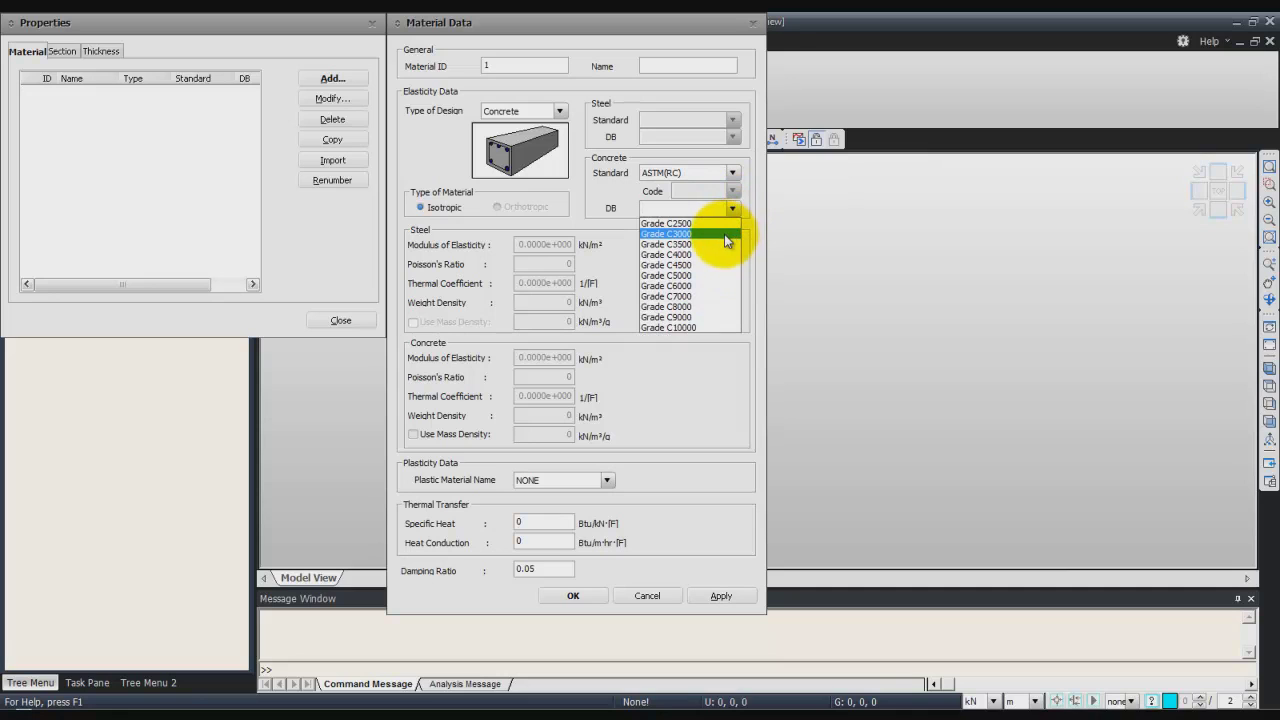
pyautogui.click(724, 234)
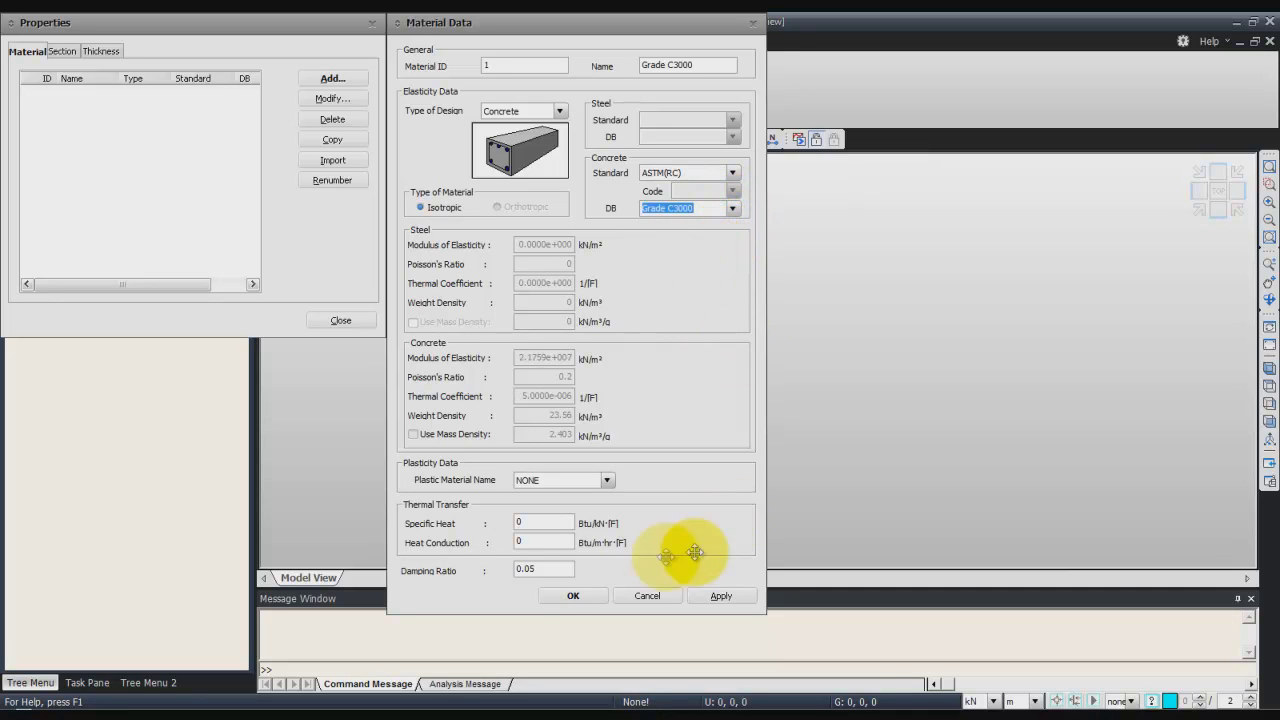
pyautogui.click(575, 597)
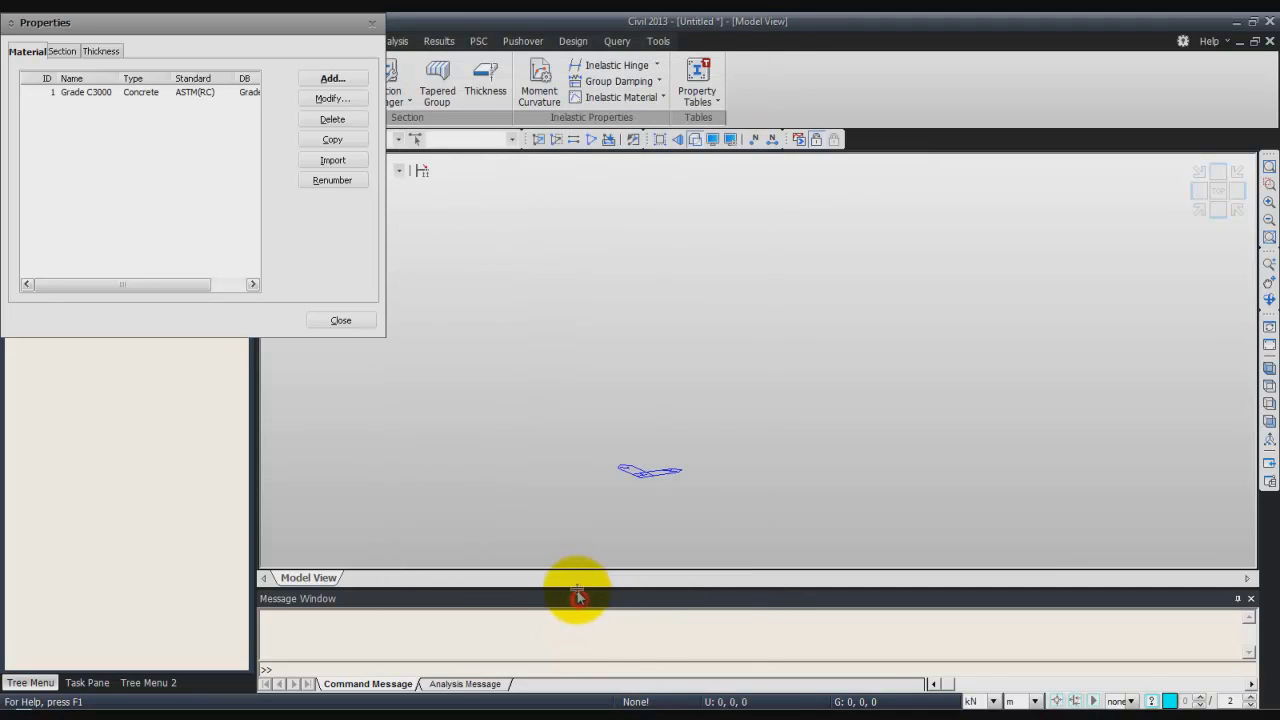
pyautogui.click(345, 320)
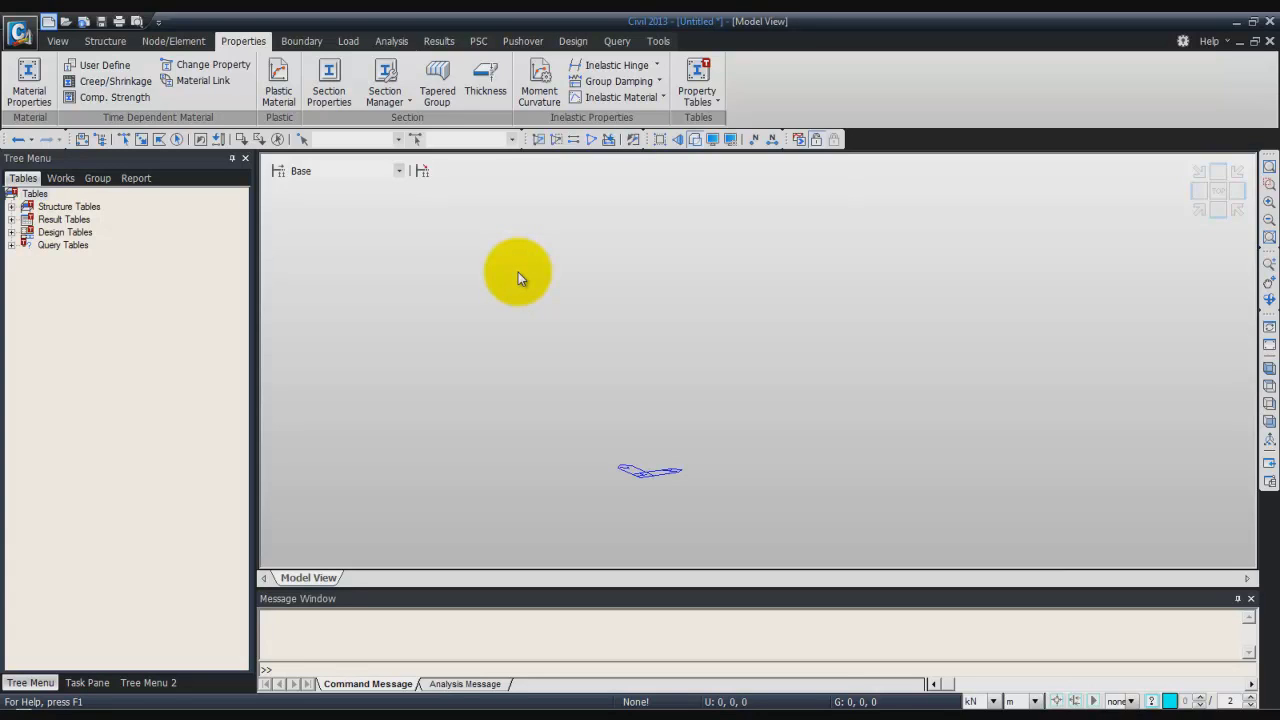
# Start a circular plate in the Plate Wizard with radius 0.8 m and material number 2.
pyautogui.click(113, 45)
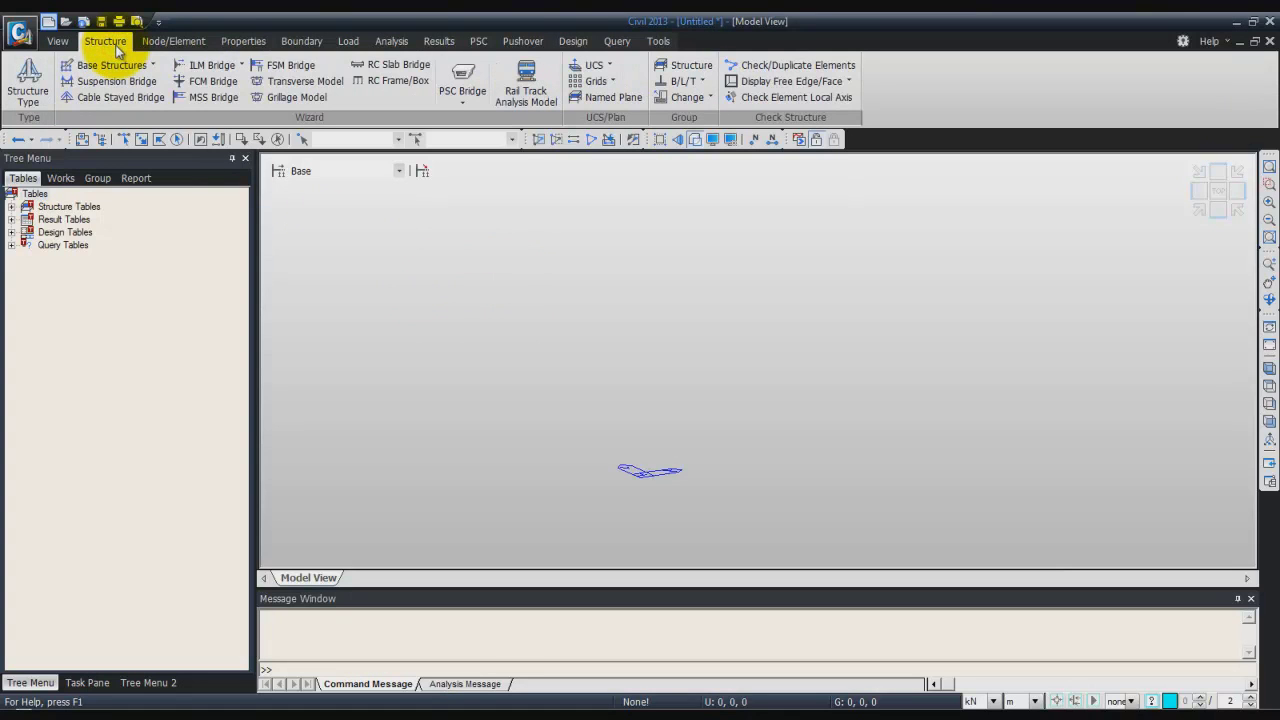
pyautogui.click(152, 68)
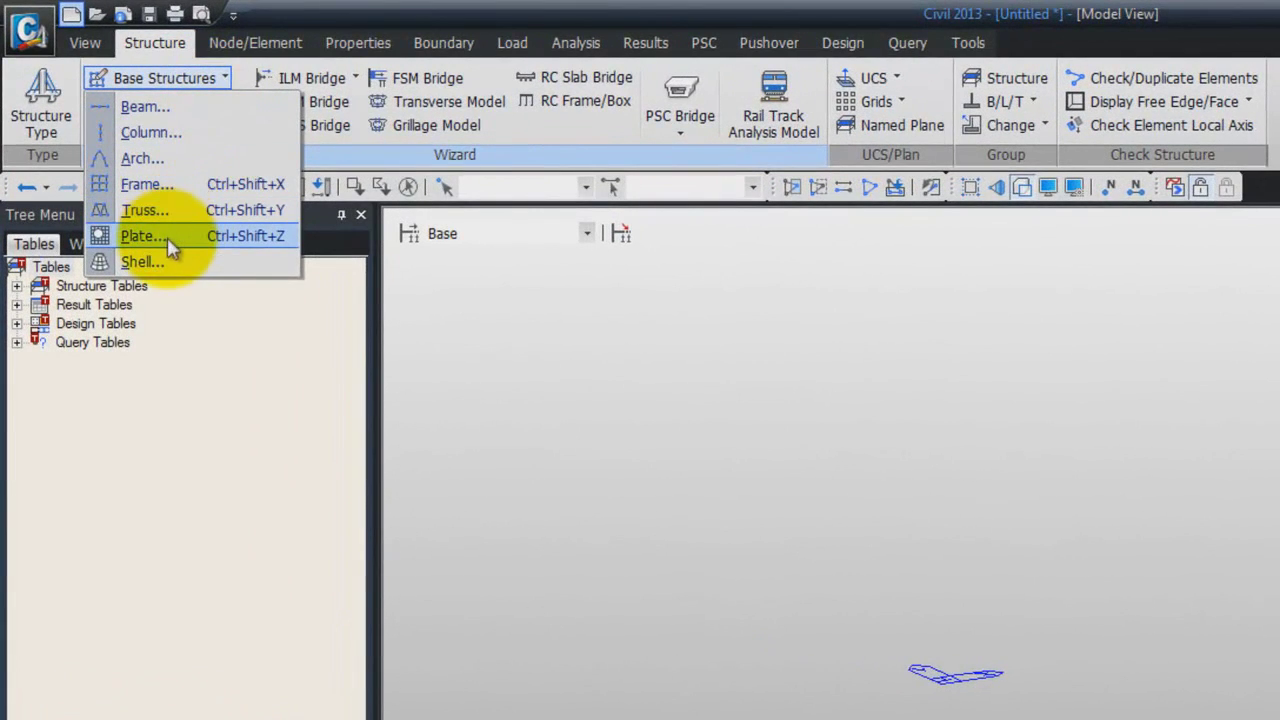
pyautogui.click(167, 243)
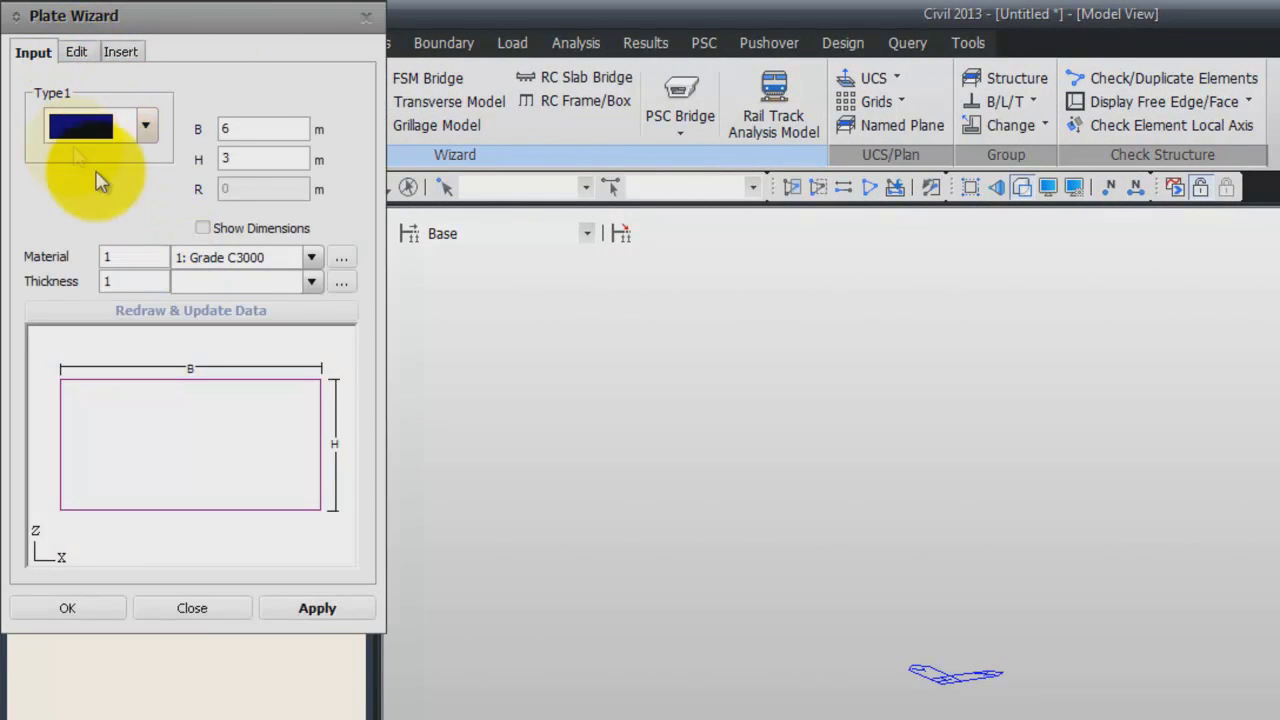
pyautogui.click(148, 127)
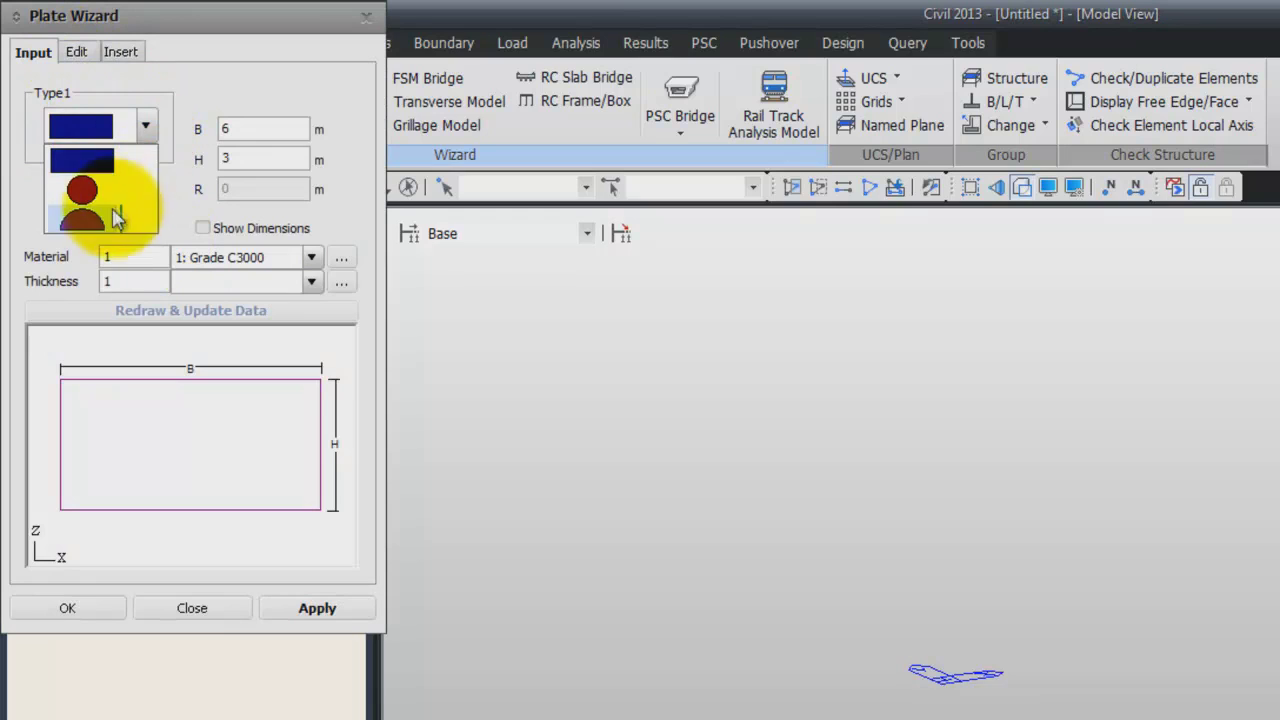
pyautogui.click(85, 200)
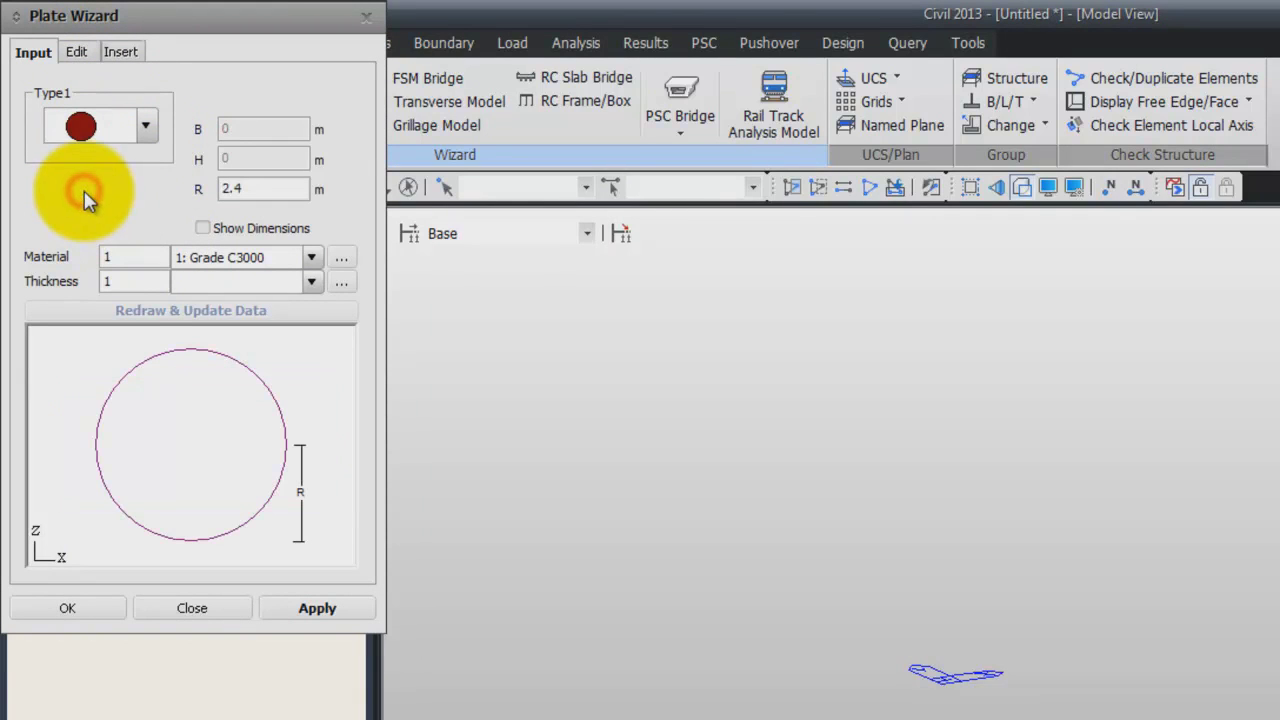
pyautogui.doubleClick(270, 188)
pyautogui.write('0.8')
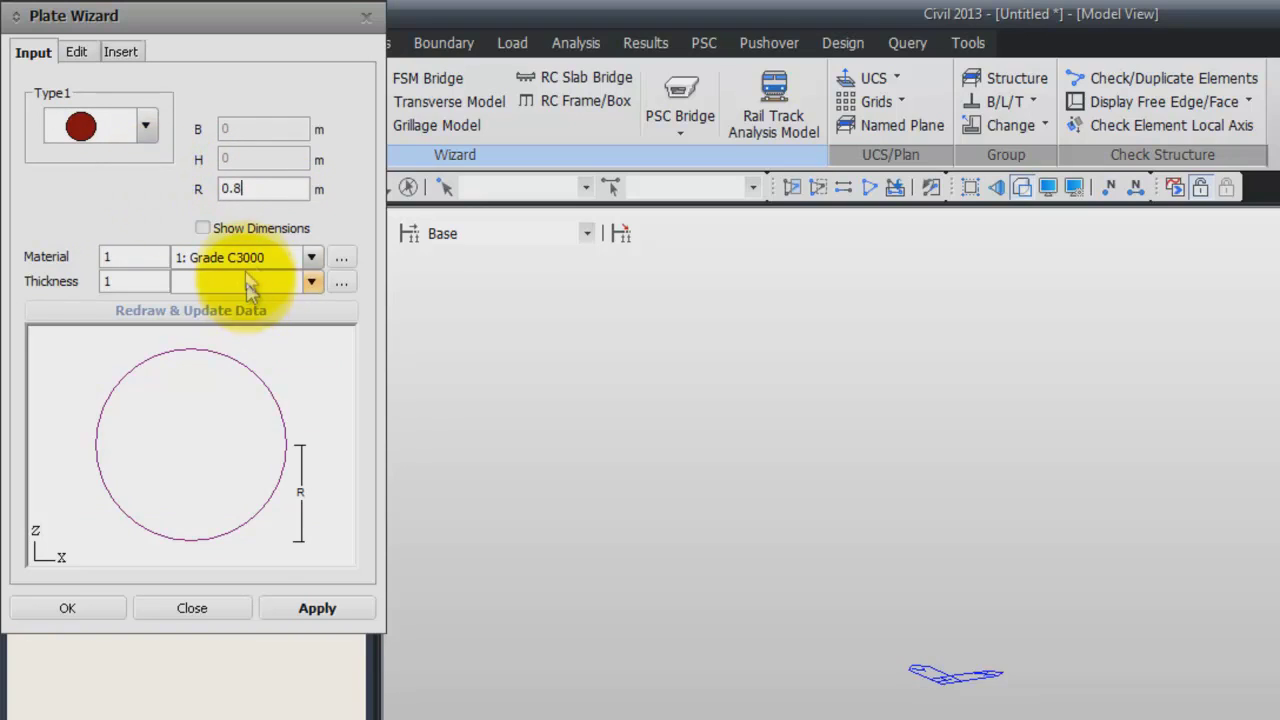
pyautogui.doubleClick(112, 256)
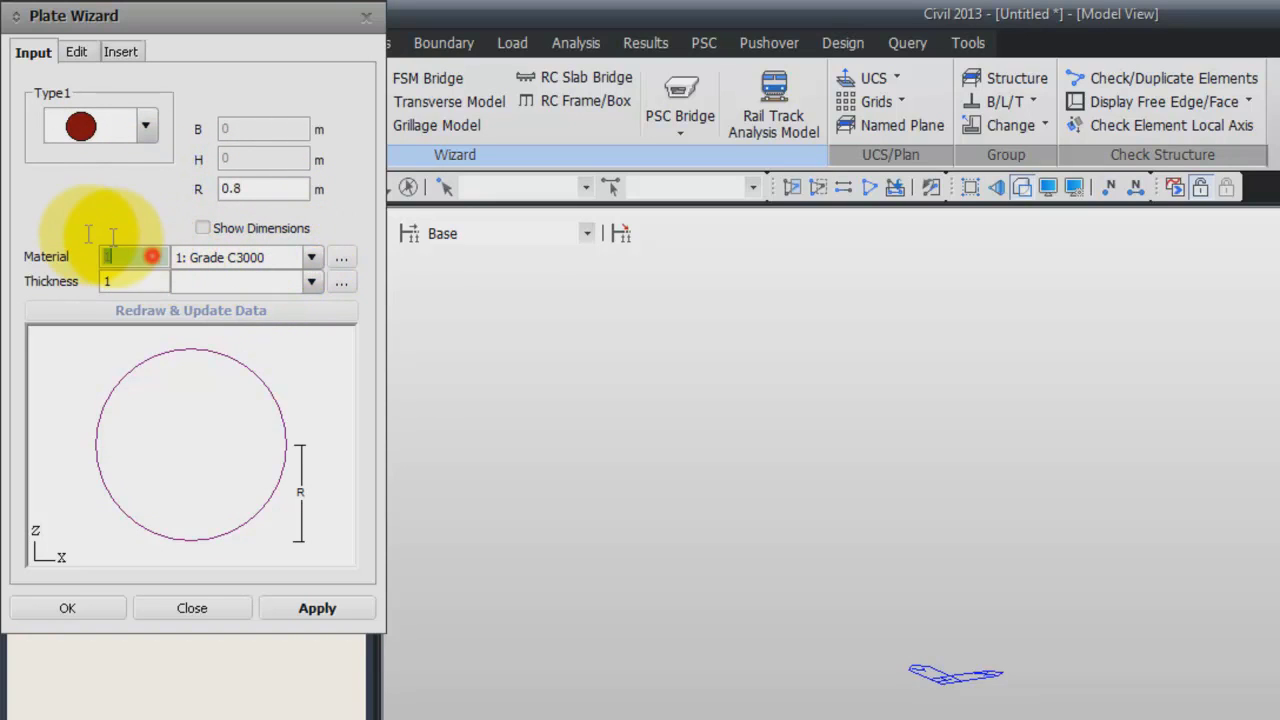
pyautogui.write('2')
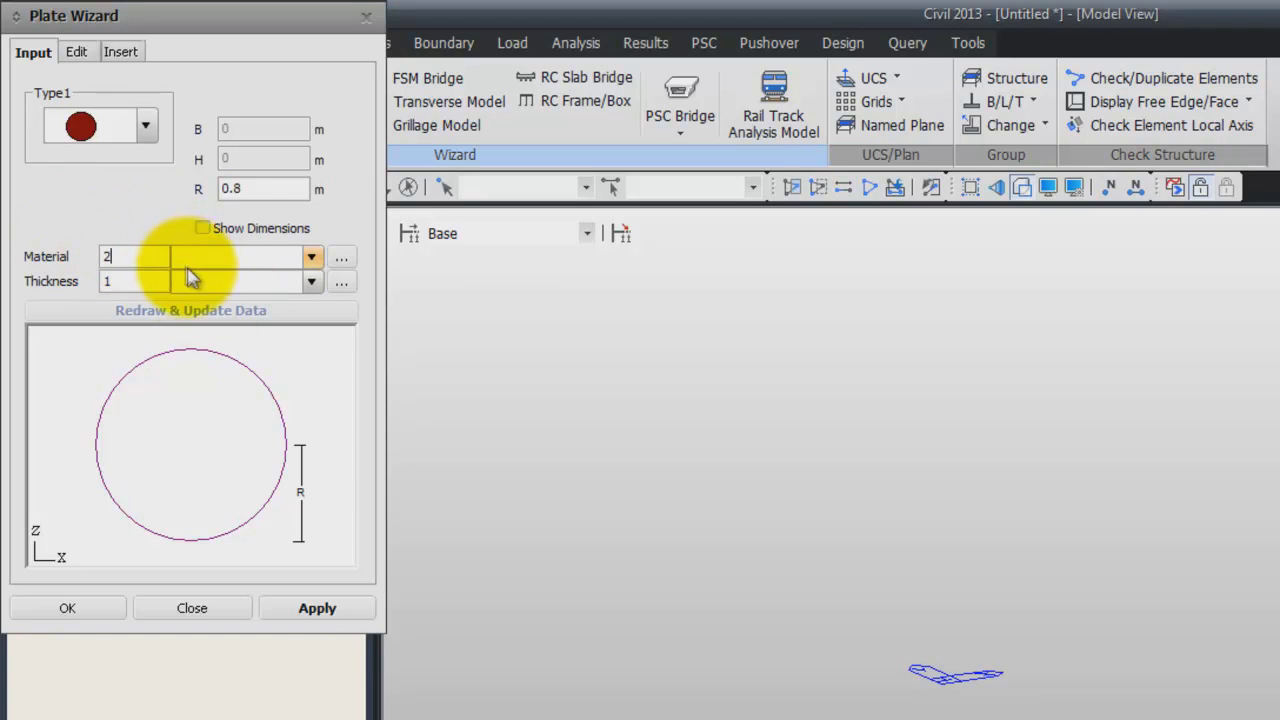
# Mesh the circular plate by number of divisions, with m set to 16 and n set to 4.
pyautogui.click(85, 58)
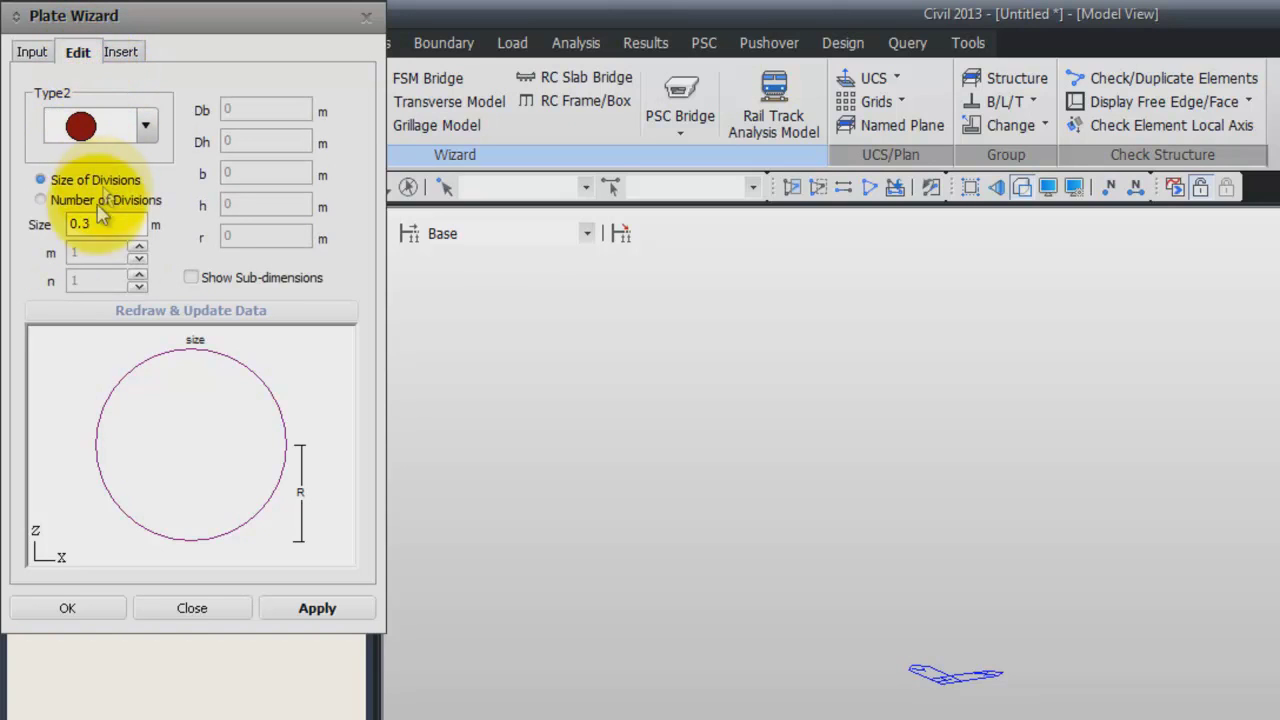
pyautogui.click(41, 200)
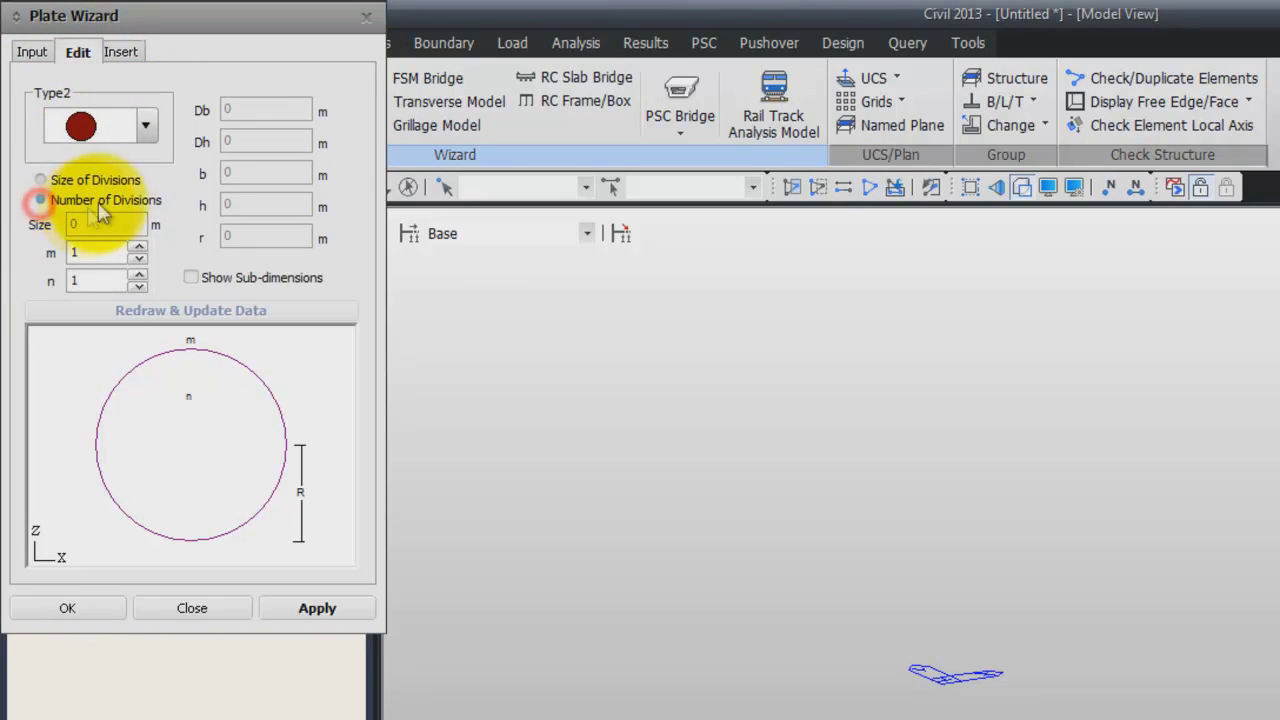
pyautogui.doubleClick(95, 253)
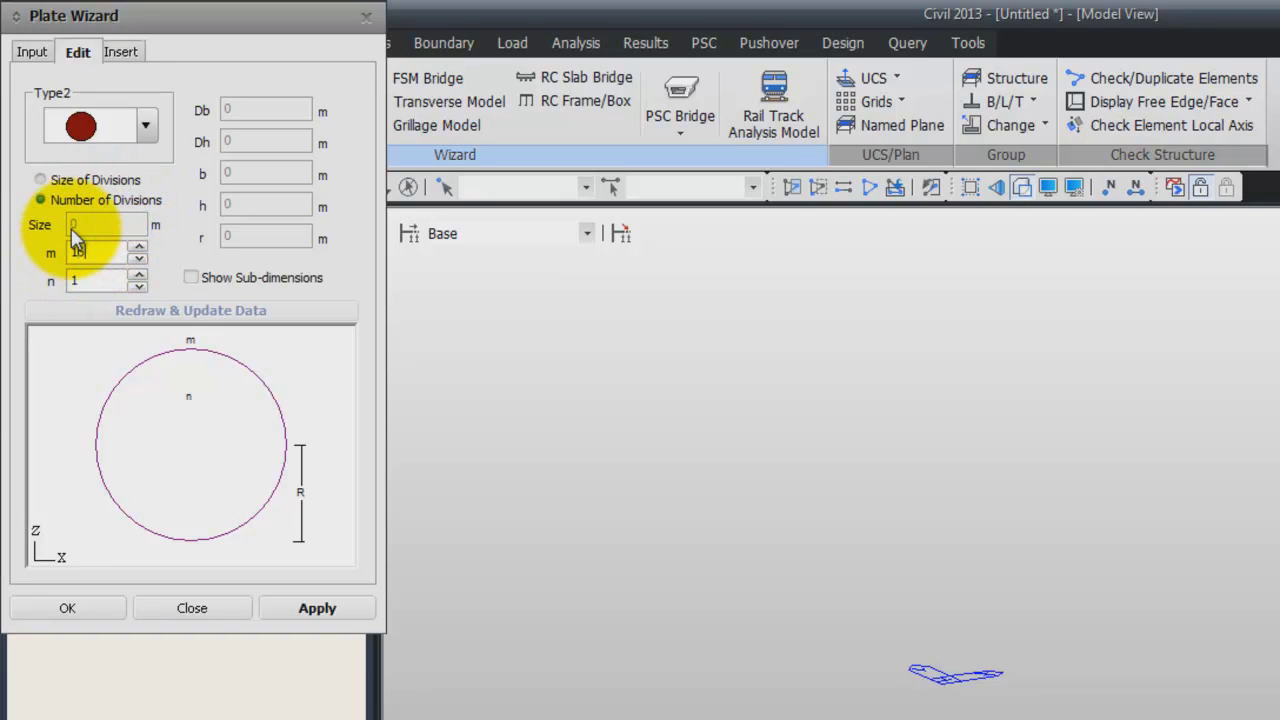
pyautogui.write('16')
pyautogui.doubleClick(72, 281)
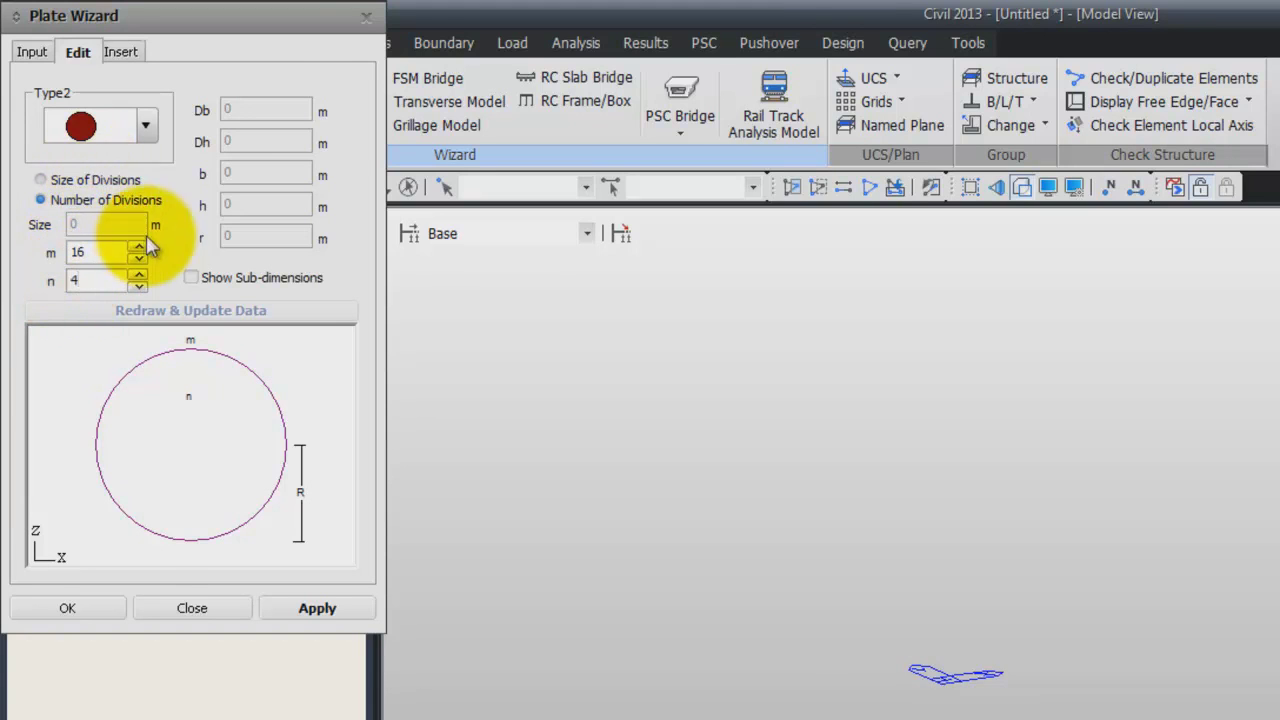
# Set the plate's insert point to -4, 0, 0 and its Alpha rotation to -90.
pyautogui.click(120, 51)
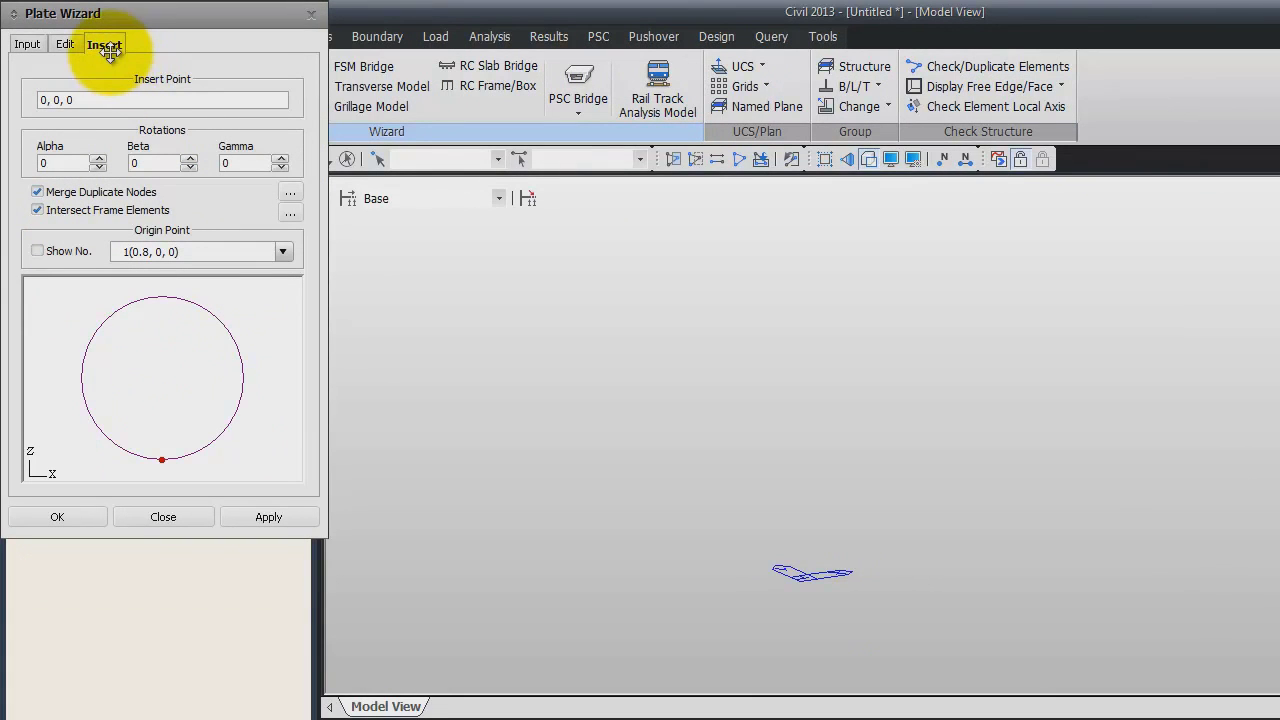
pyautogui.doubleClick(44, 99)
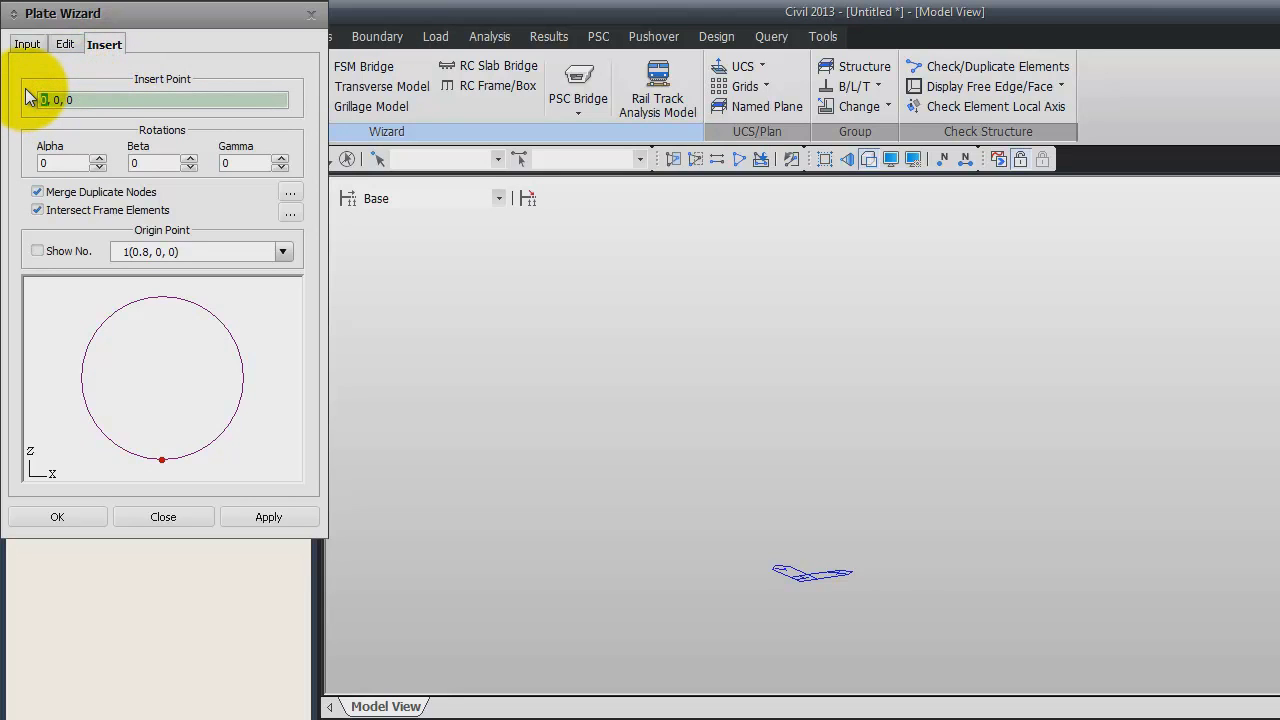
pyautogui.write('-4')
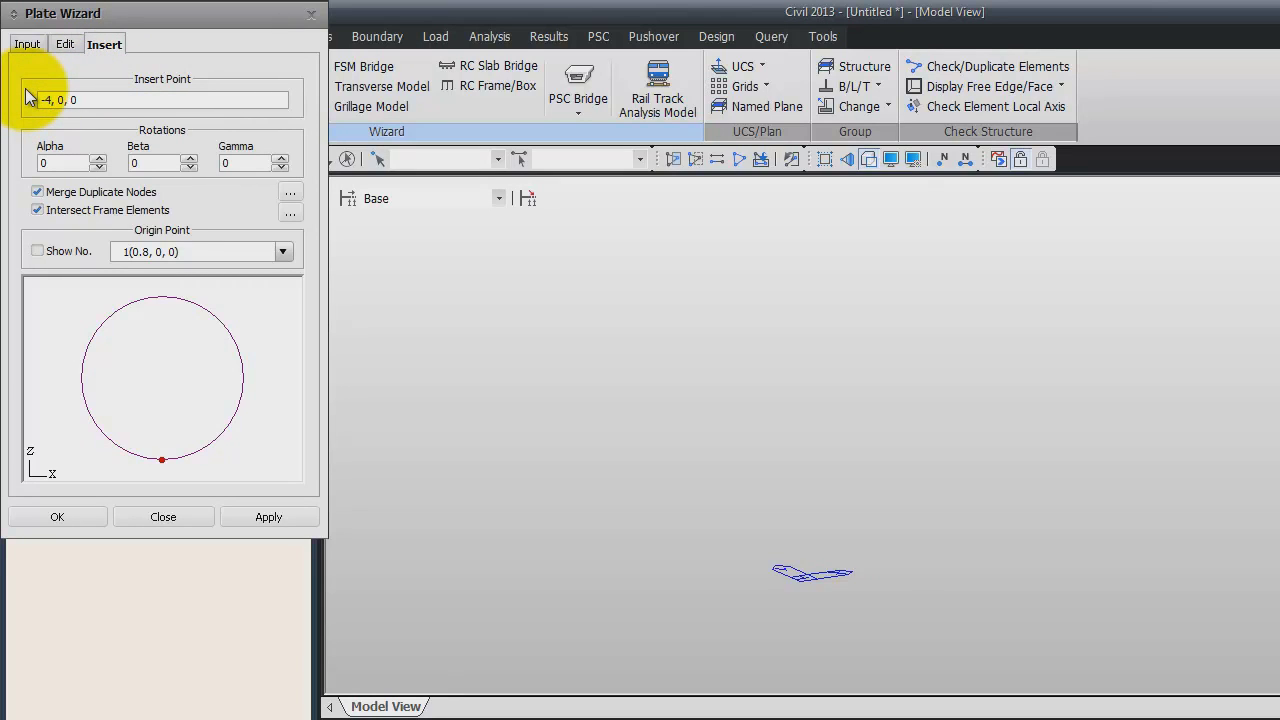
pyautogui.click(60, 162)
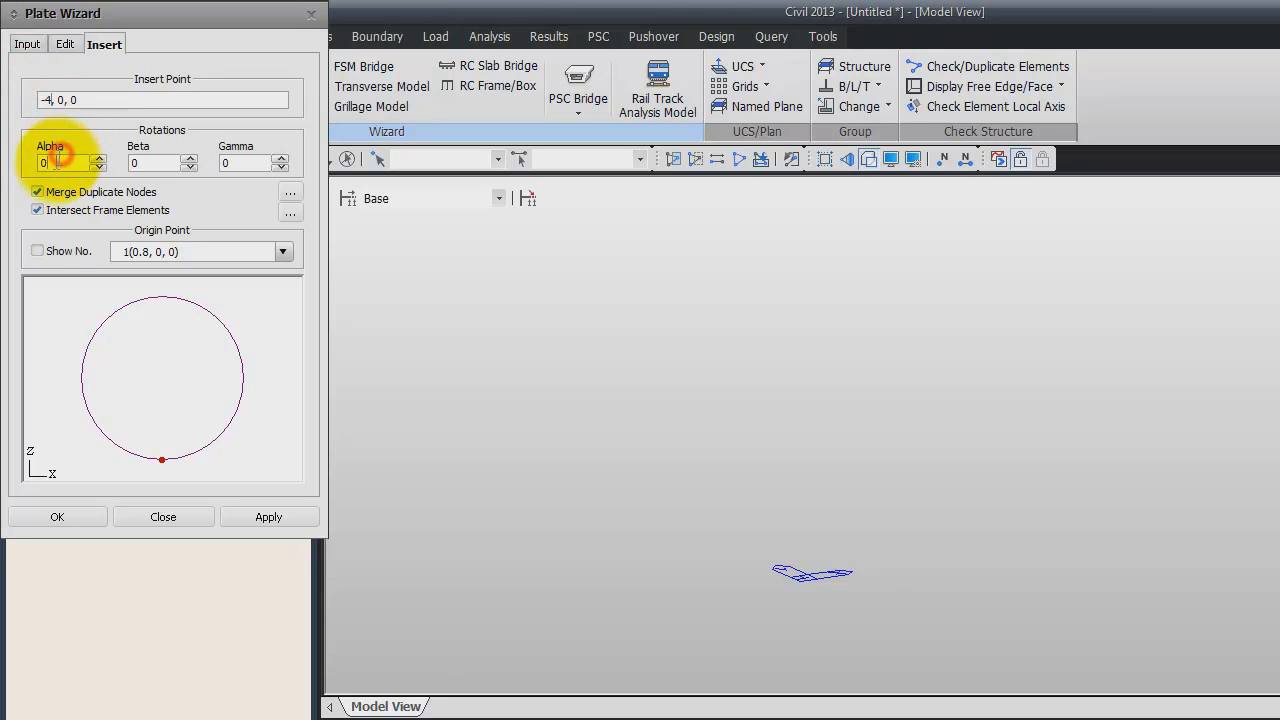
pyautogui.moveTo(60, 158); pyautogui.dragTo(14, 163)
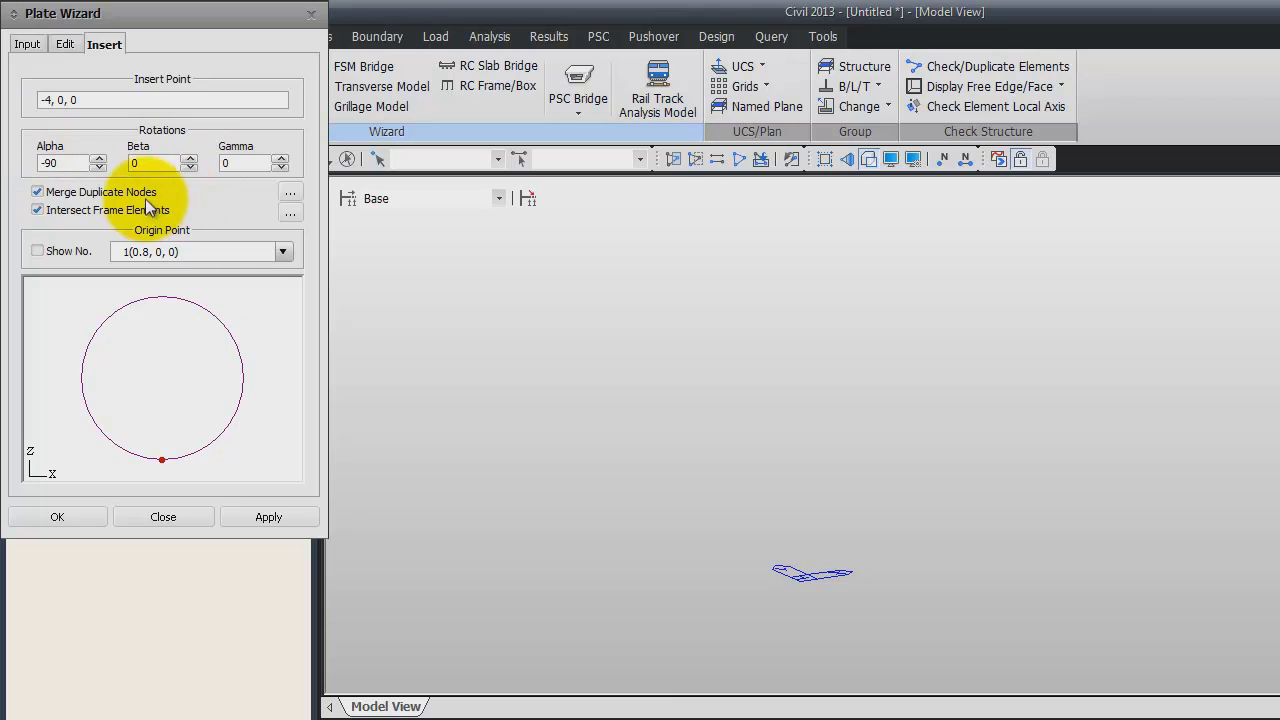
# Show the point numbers, use centre point 3 (0.8, 0, 0.8) as origin, and insert the plate into the model.
pyautogui.click(37, 252)
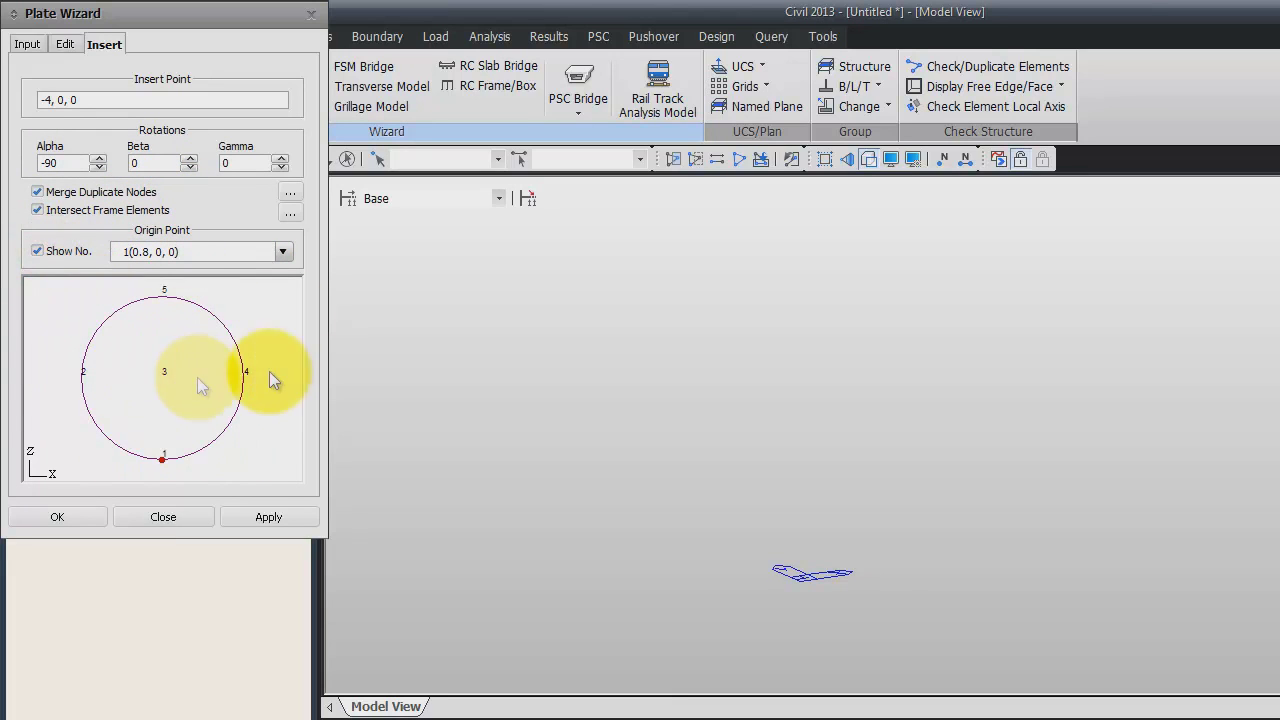
pyautogui.click(283, 255)
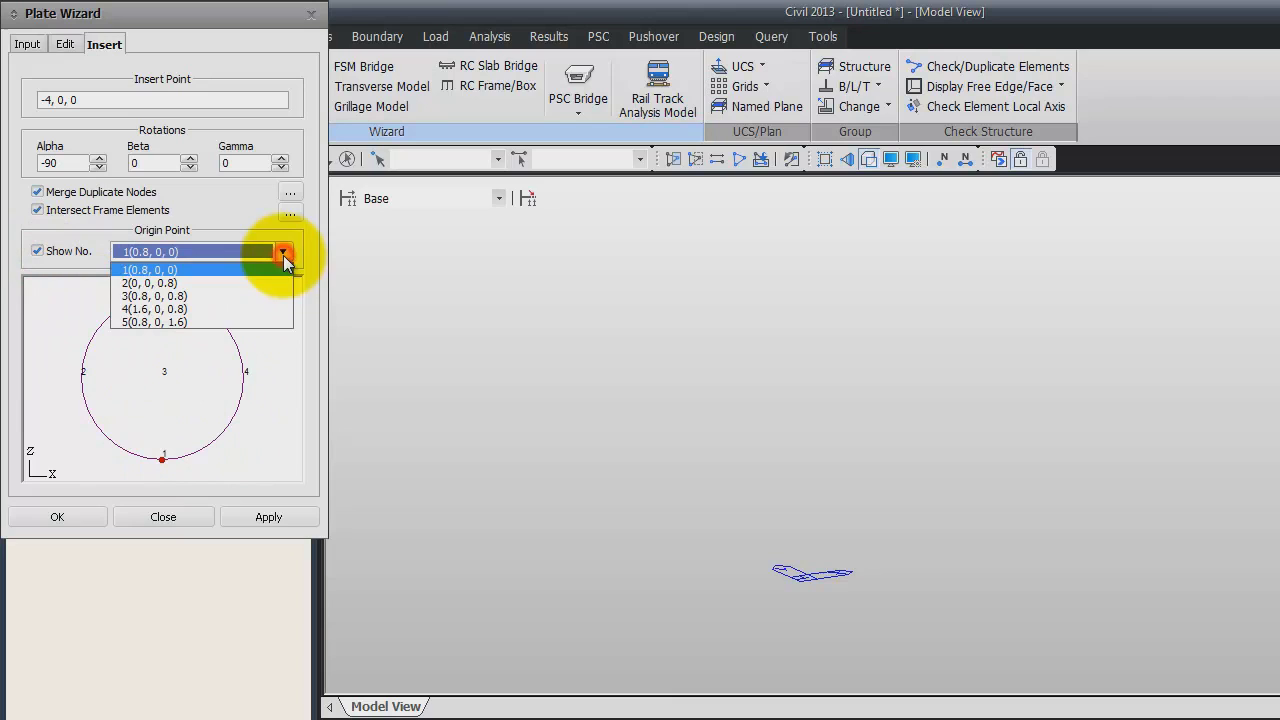
pyautogui.click(233, 295)
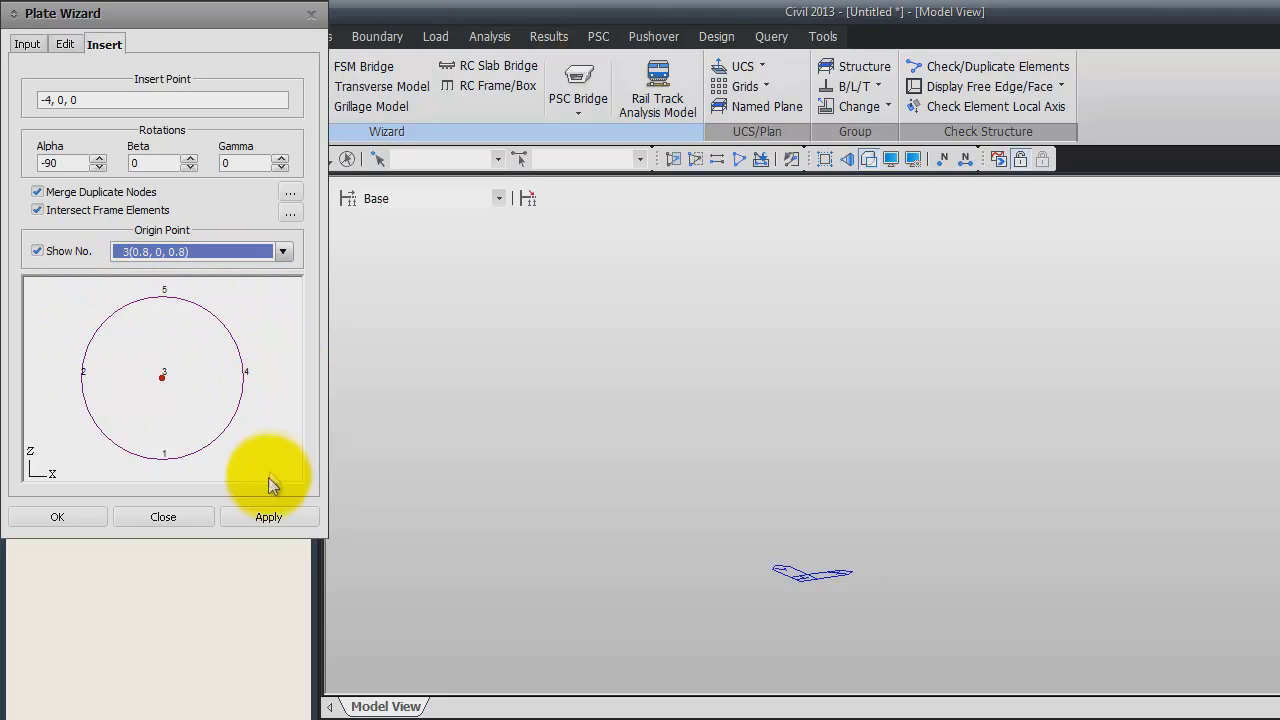
pyautogui.click(263, 505)
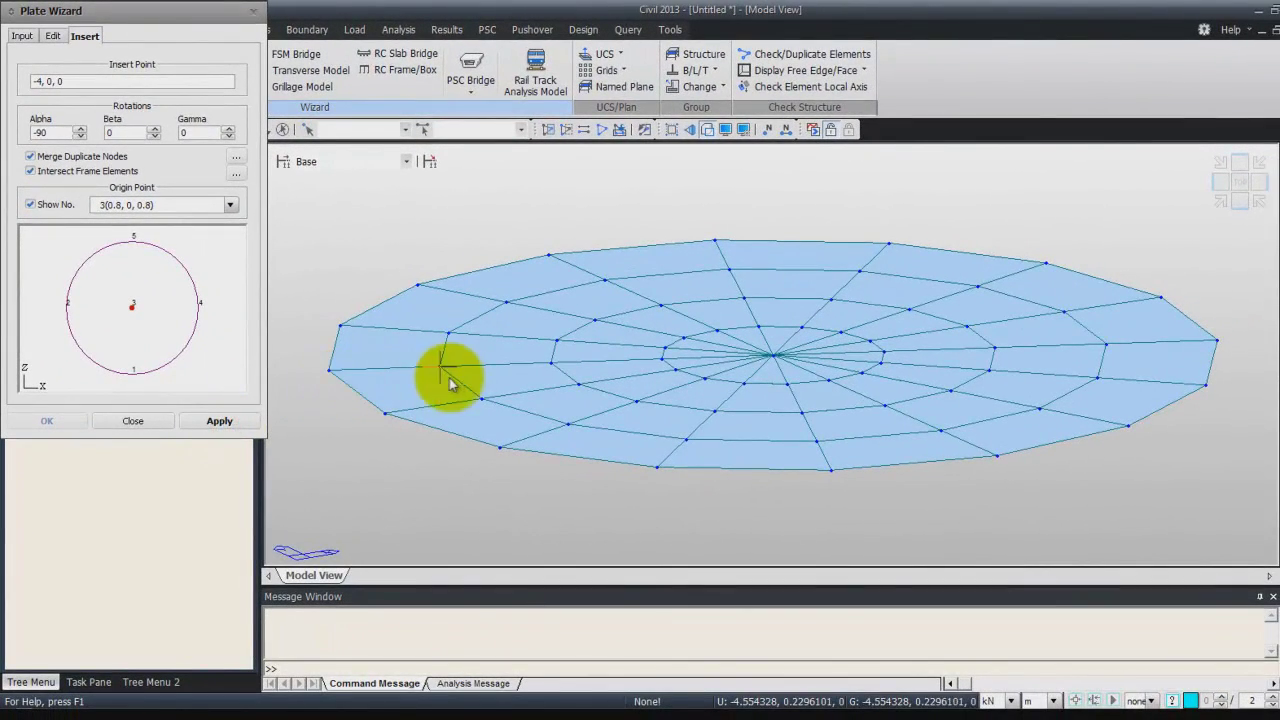
pyautogui.click(1240, 181)
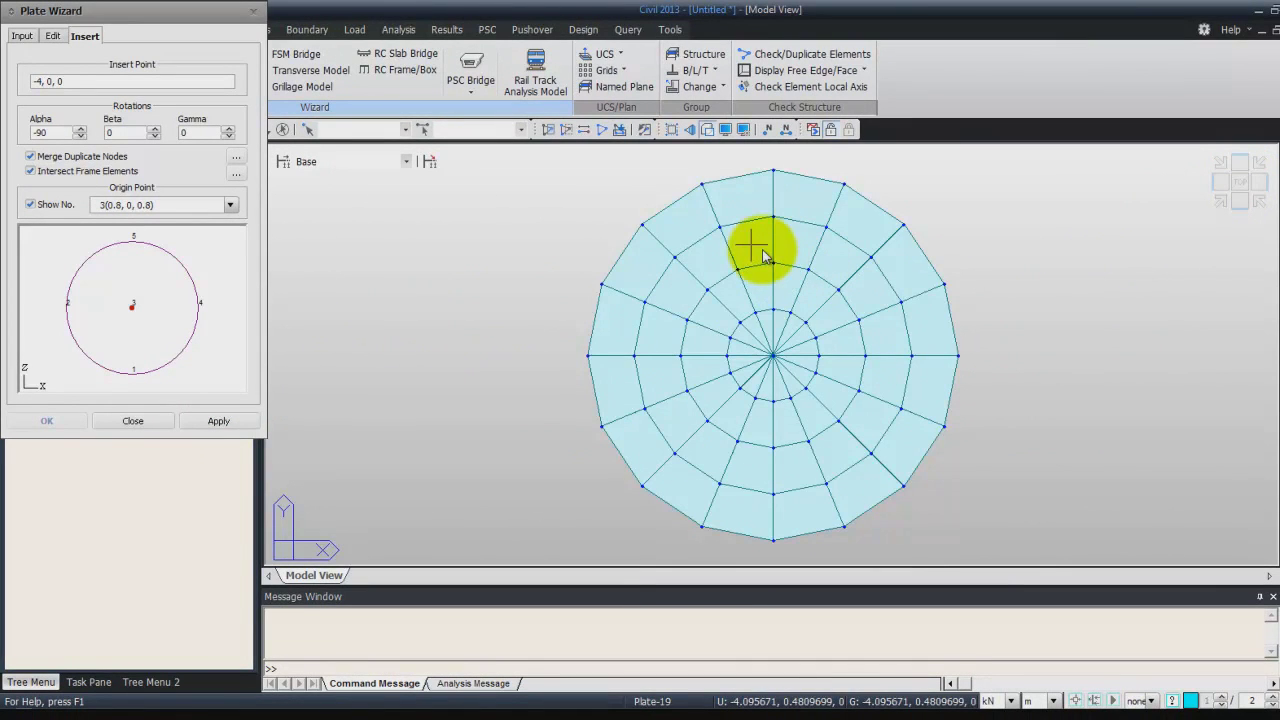
pyautogui.click(138, 428)
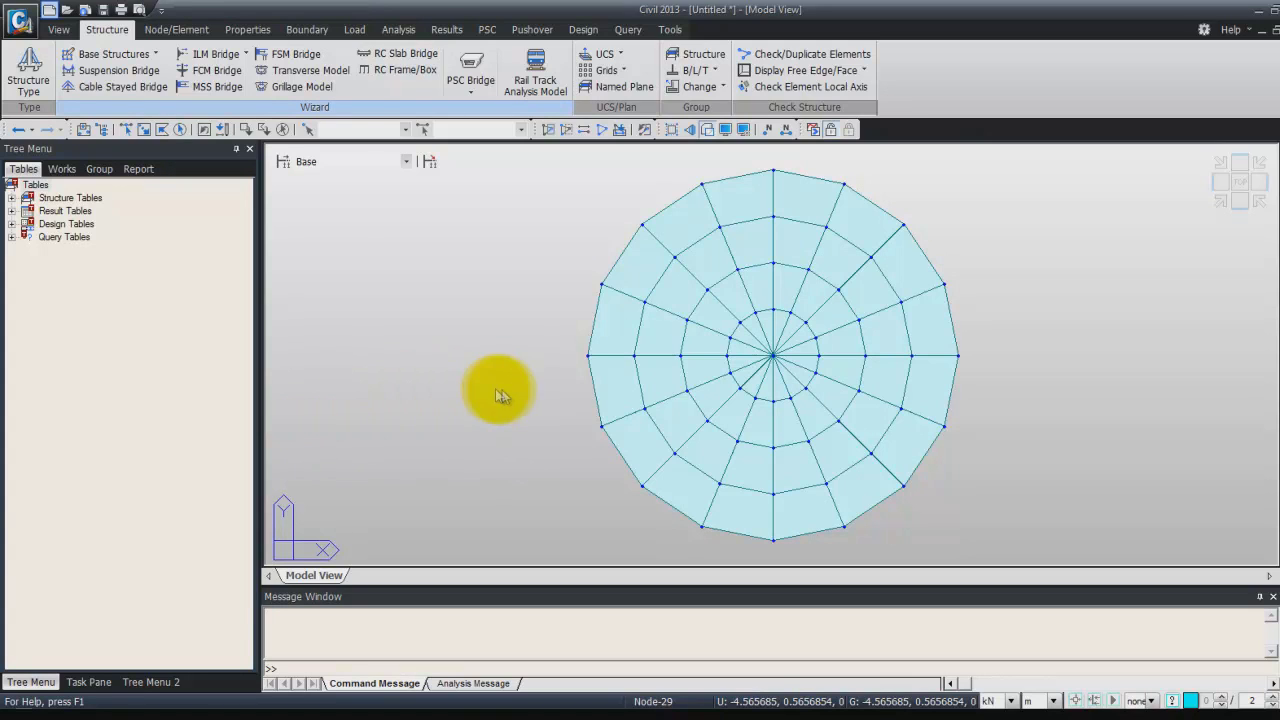
# Create a new structure group named Circular Column.
pyautogui.click(108, 170)
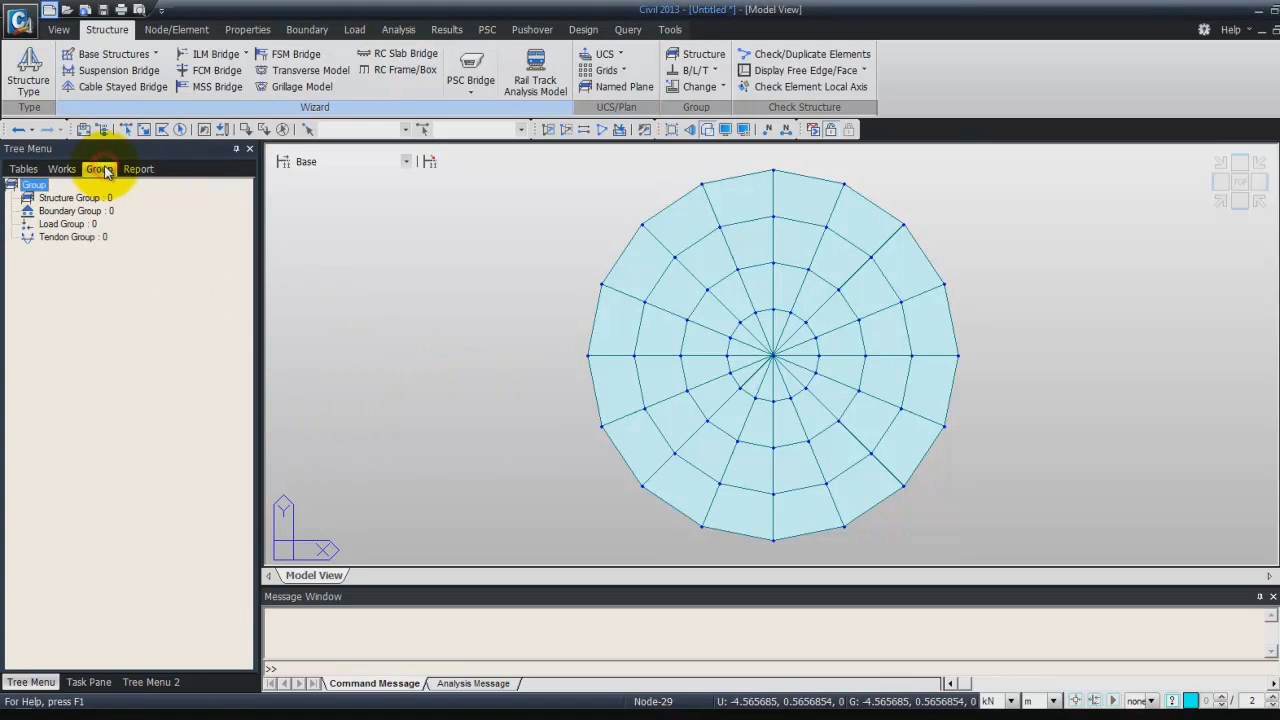
pyautogui.click(78, 200)
pyautogui.rightClick(74, 200)
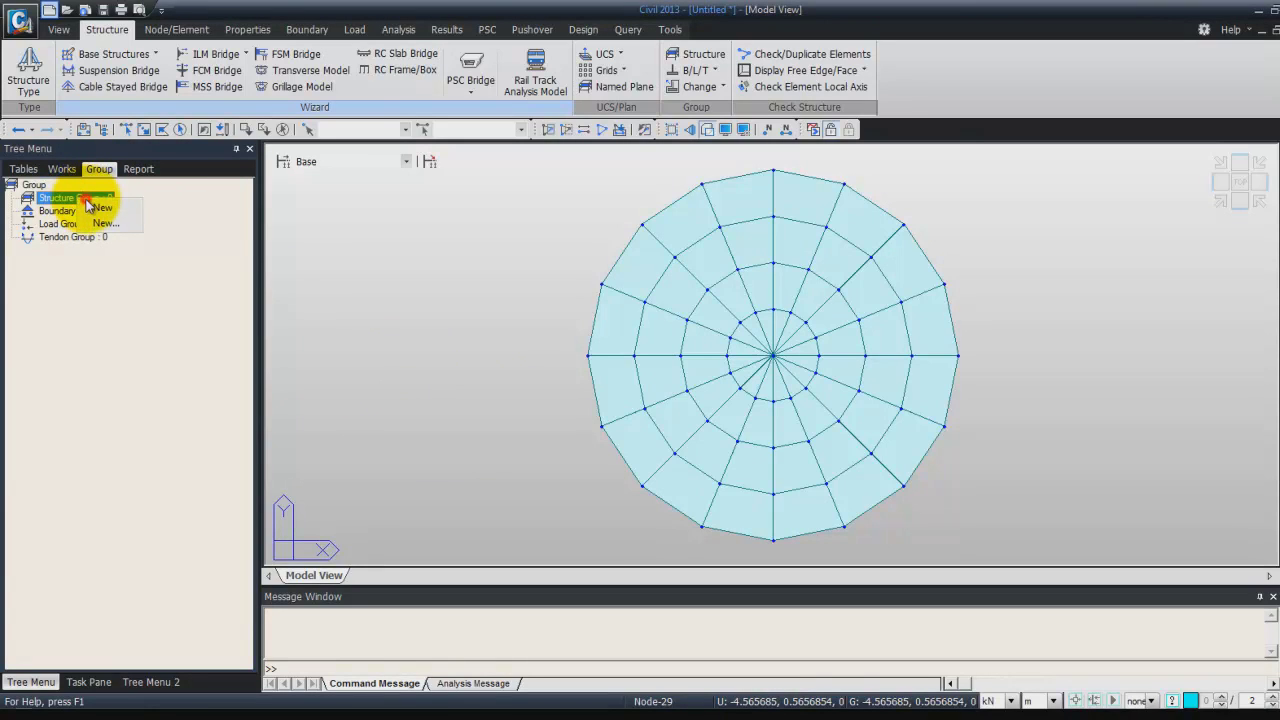
pyautogui.click(102, 207)
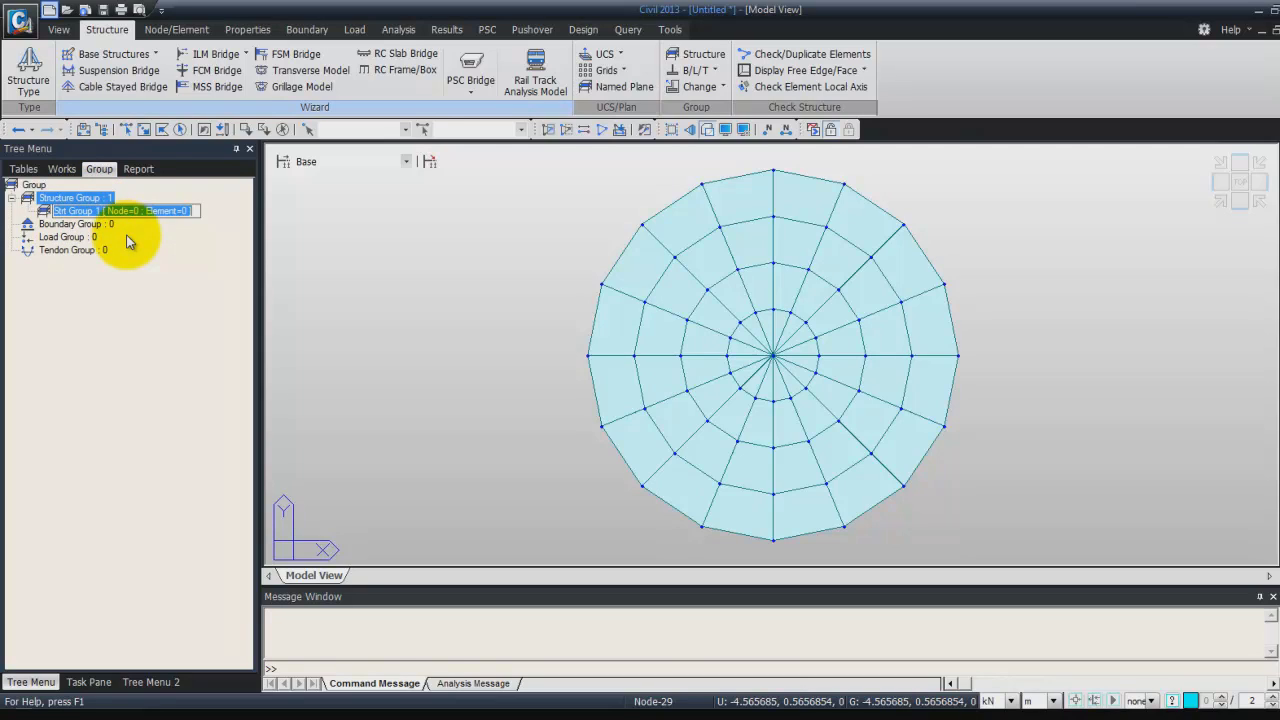
pyautogui.write('Circular Column')
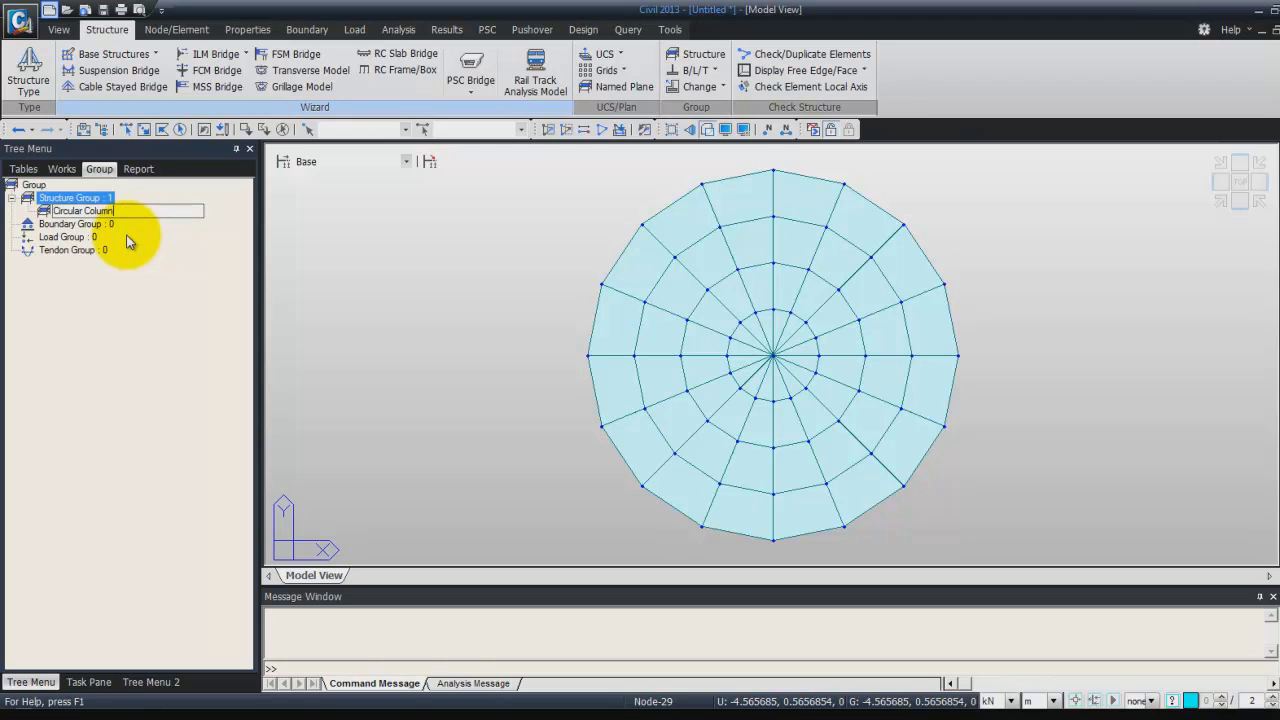
pyautogui.press('Return')
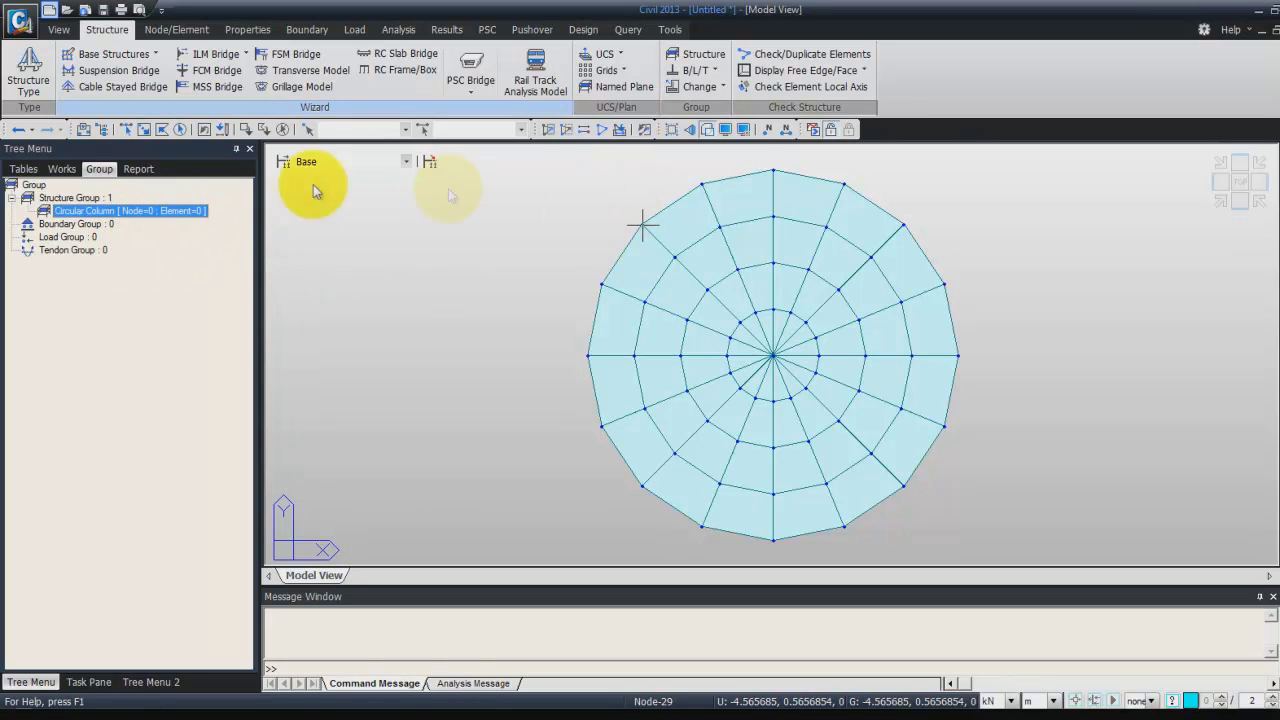
# Select all nodes and elements of the circular plate and assign them to the Circular Column structure group.
pyautogui.click(179, 130)
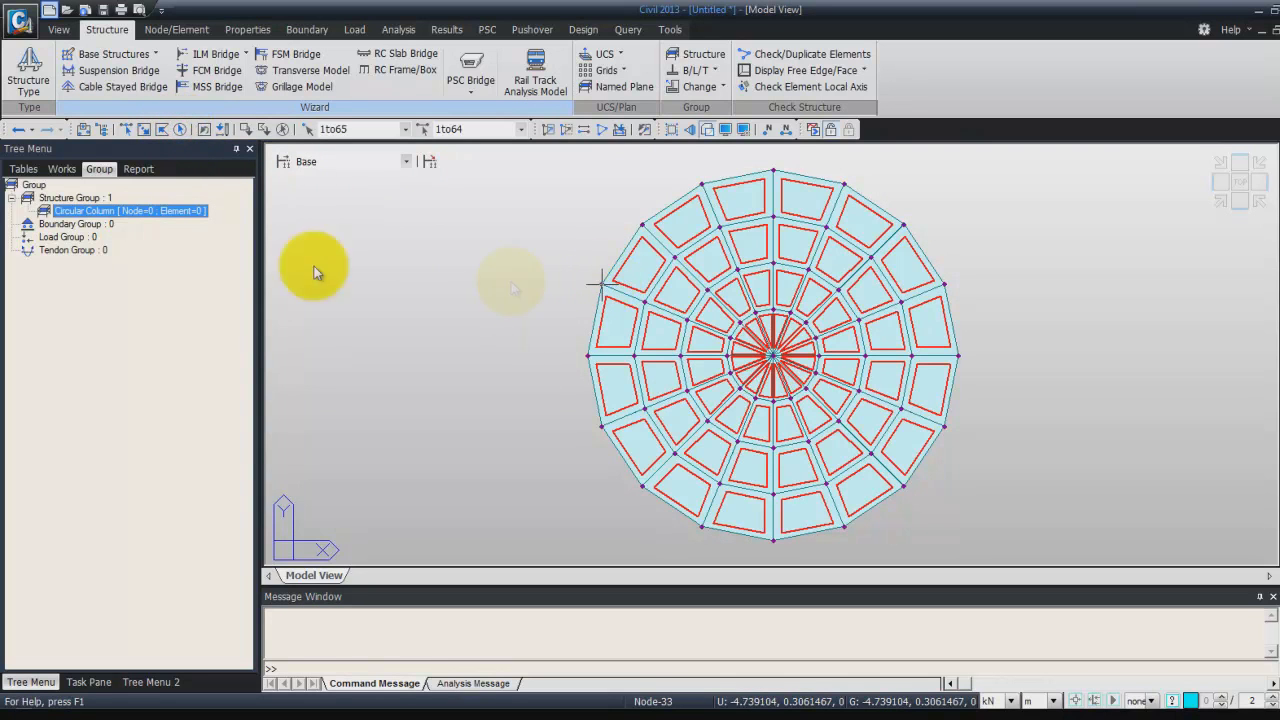
pyautogui.moveTo(180, 218); pyautogui.dragTo(530, 247)
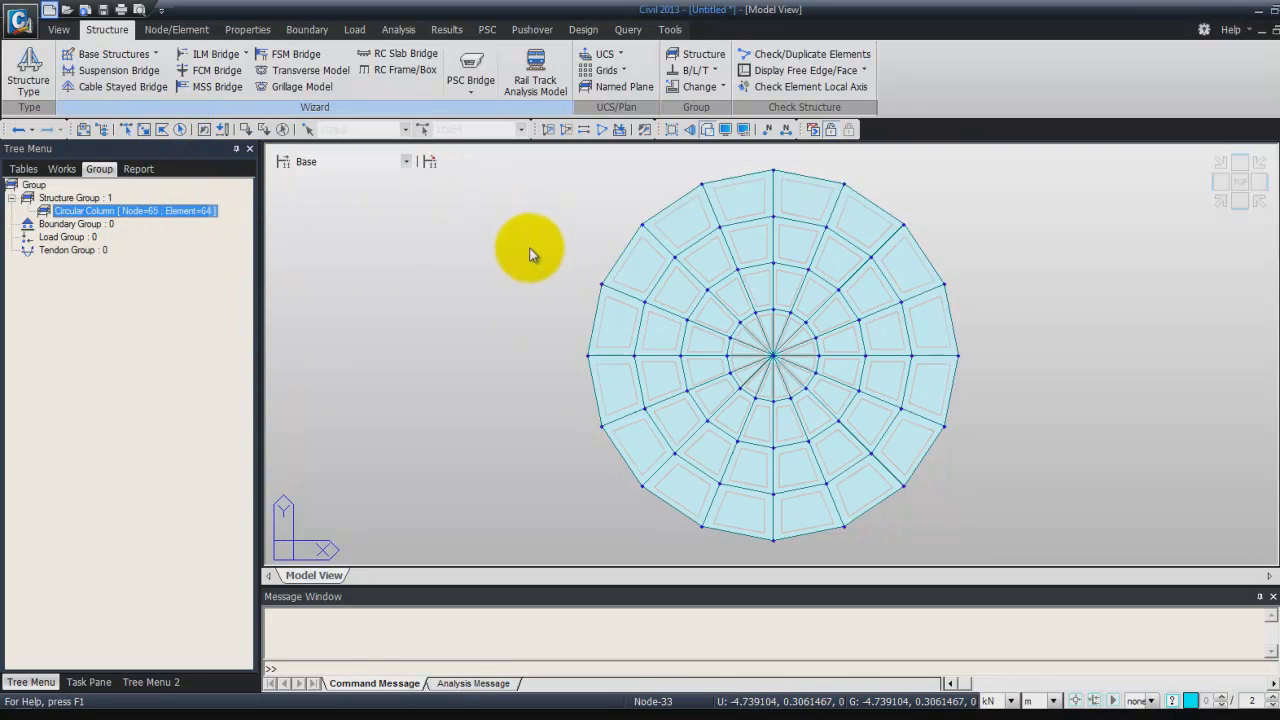
pyautogui.moveTo(95, 218)
pyautogui.mouseDown()
pyautogui.moveTo(71, 222)
pyautogui.moveTo(123, 212)
pyautogui.moveTo(107, 218)
pyautogui.mouseUp()
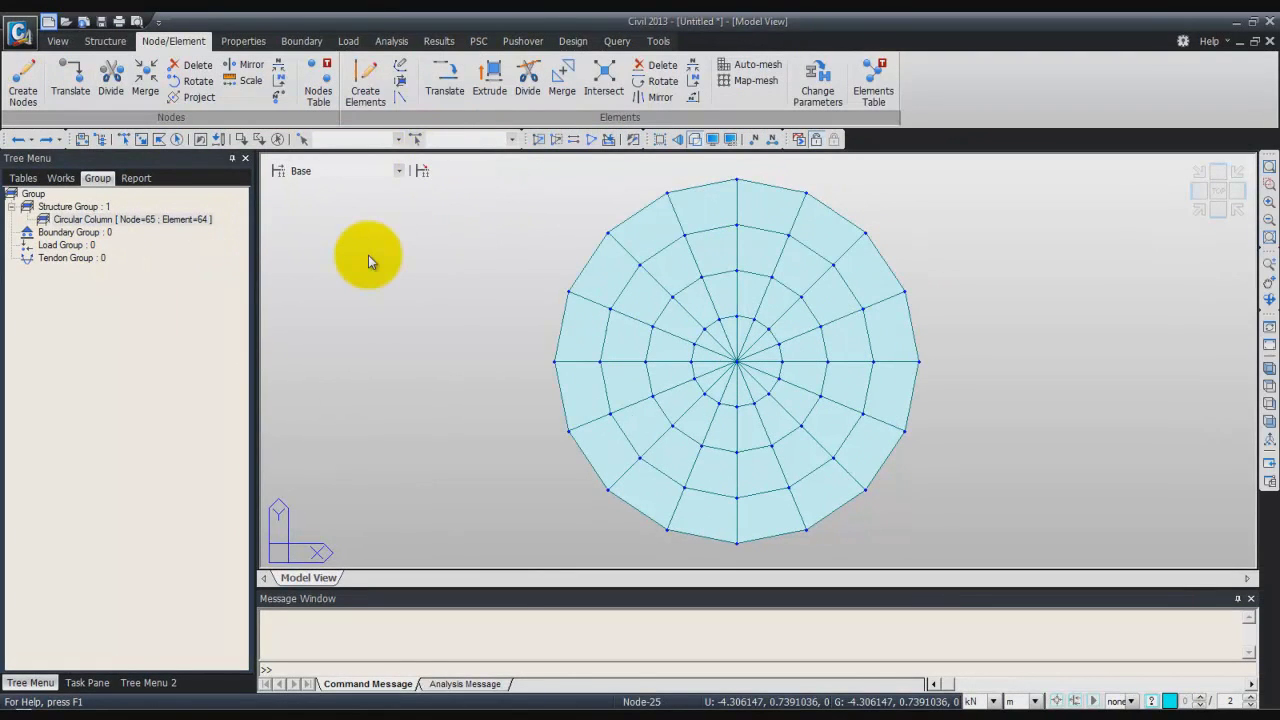
# Start creating nodes, show the node numbers in the model, and save the project as Untitled in the temp folder.
pyautogui.click(23, 84)
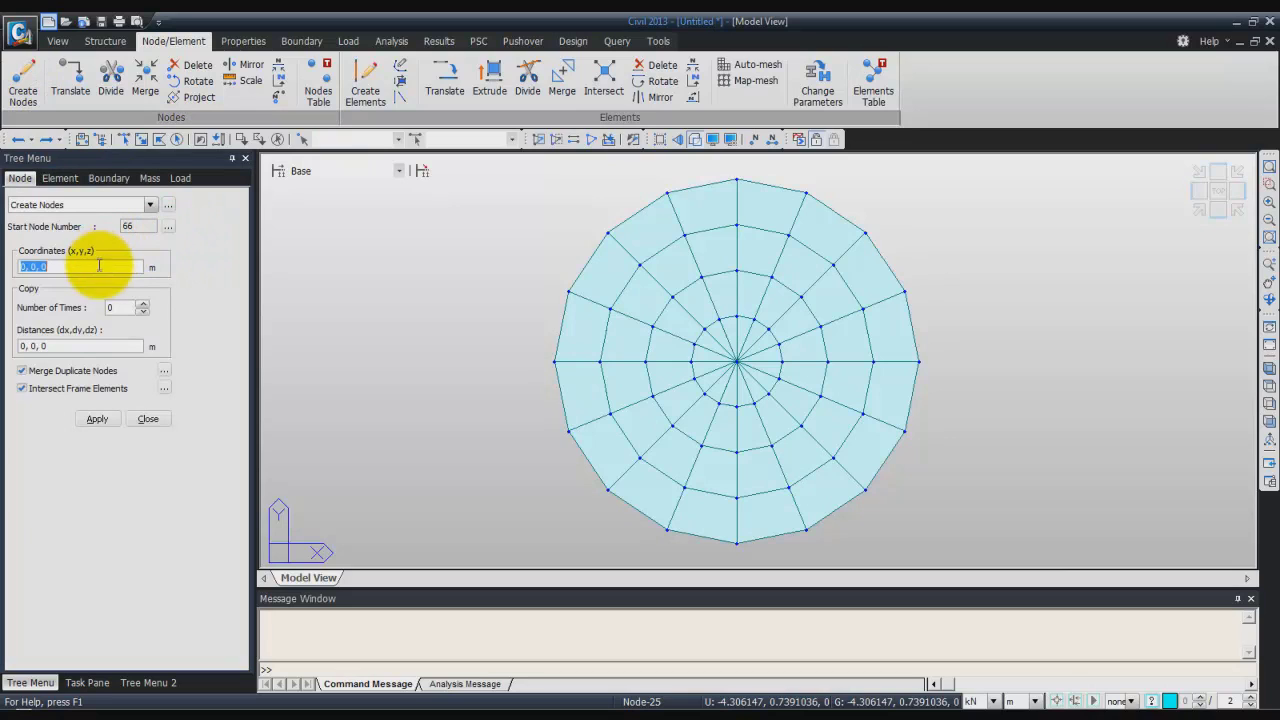
pyautogui.click(150, 265)
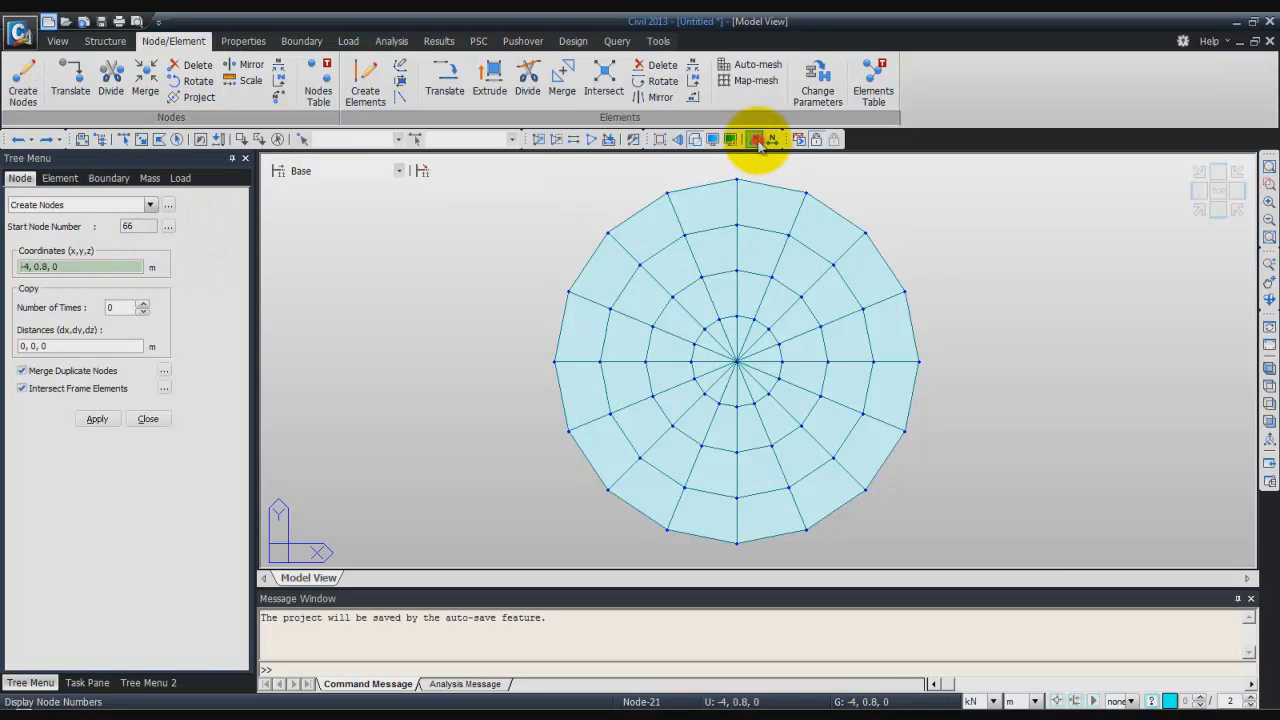
pyautogui.click(757, 139)
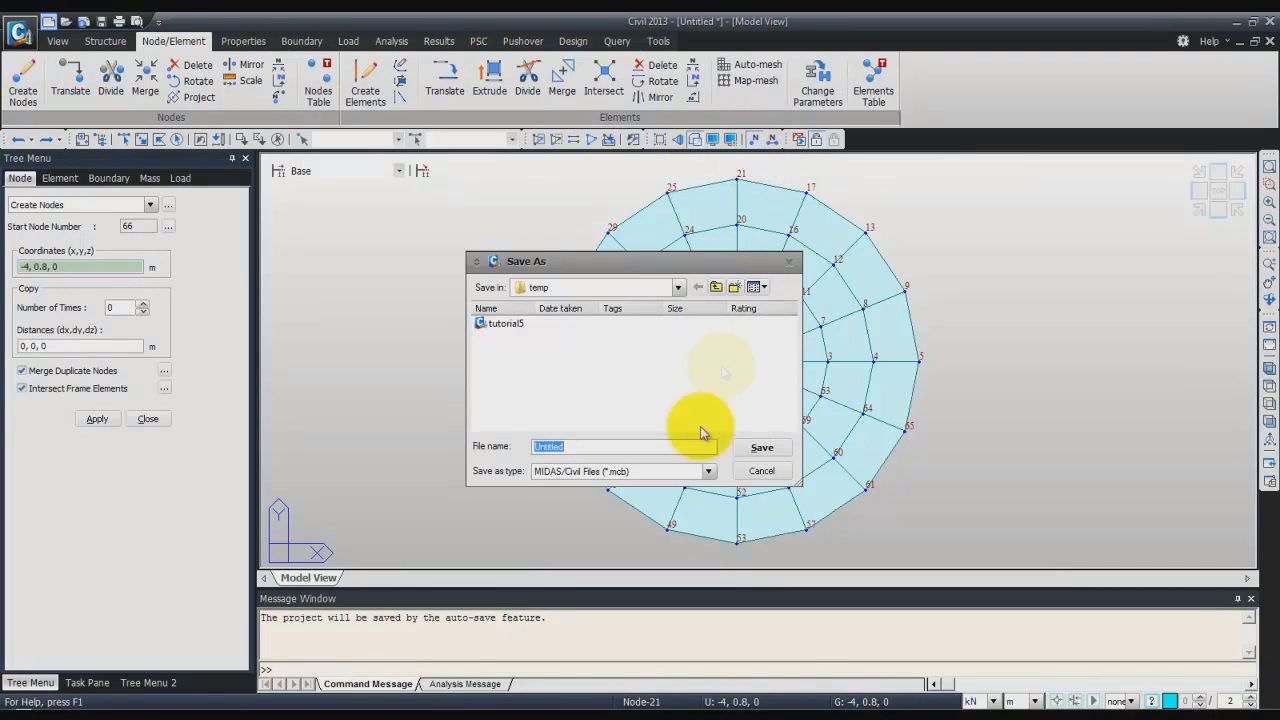
pyautogui.click(765, 446)
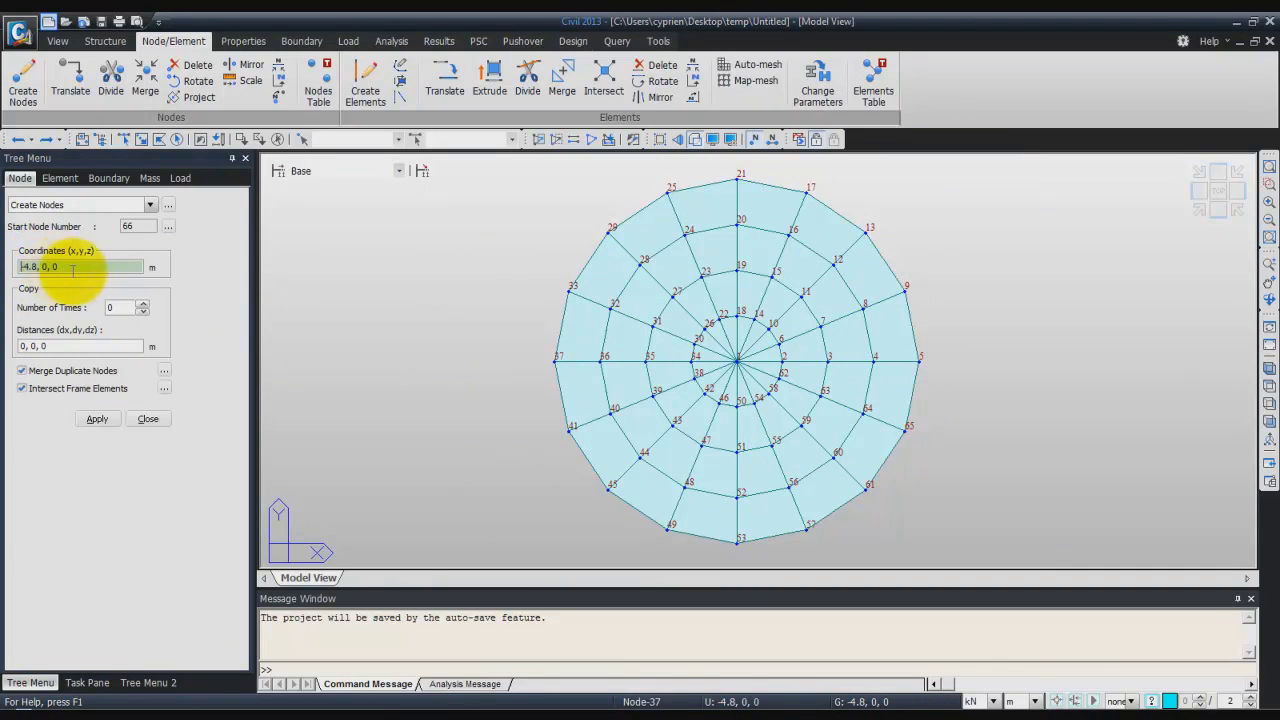
# Create a node at -3,0,0 and copy it once at a distance of 0, 1, 0 m.
pyautogui.moveTo(60, 266); pyautogui.dragTo(8, 268)
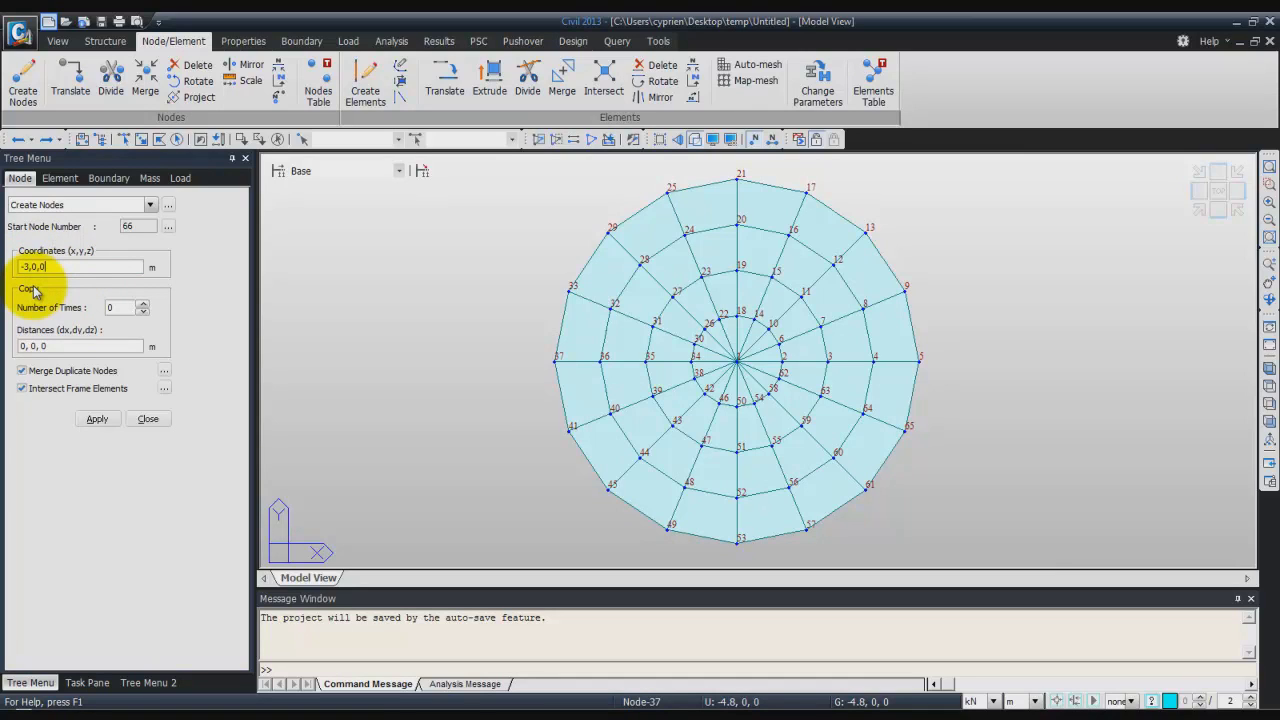
pyautogui.write('-3,0,0')
pyautogui.moveTo(129, 310); pyautogui.dragTo(99, 307)
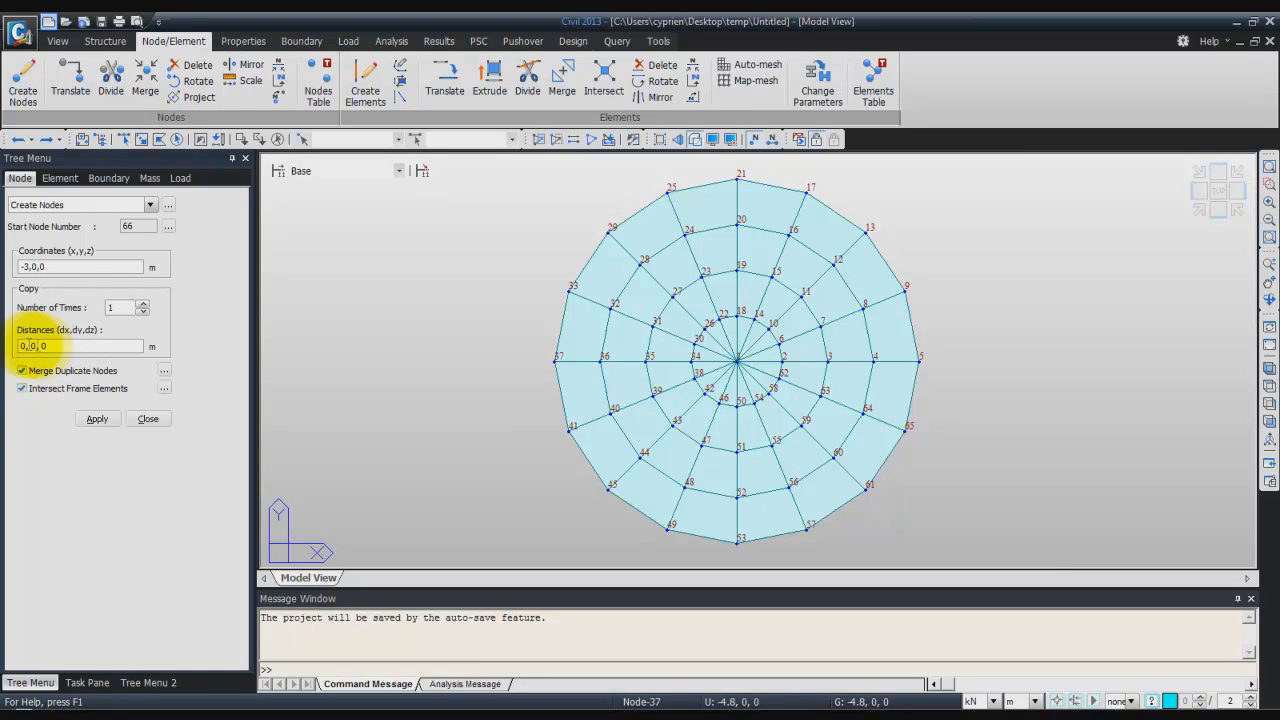
pyautogui.doubleClick(31, 346)
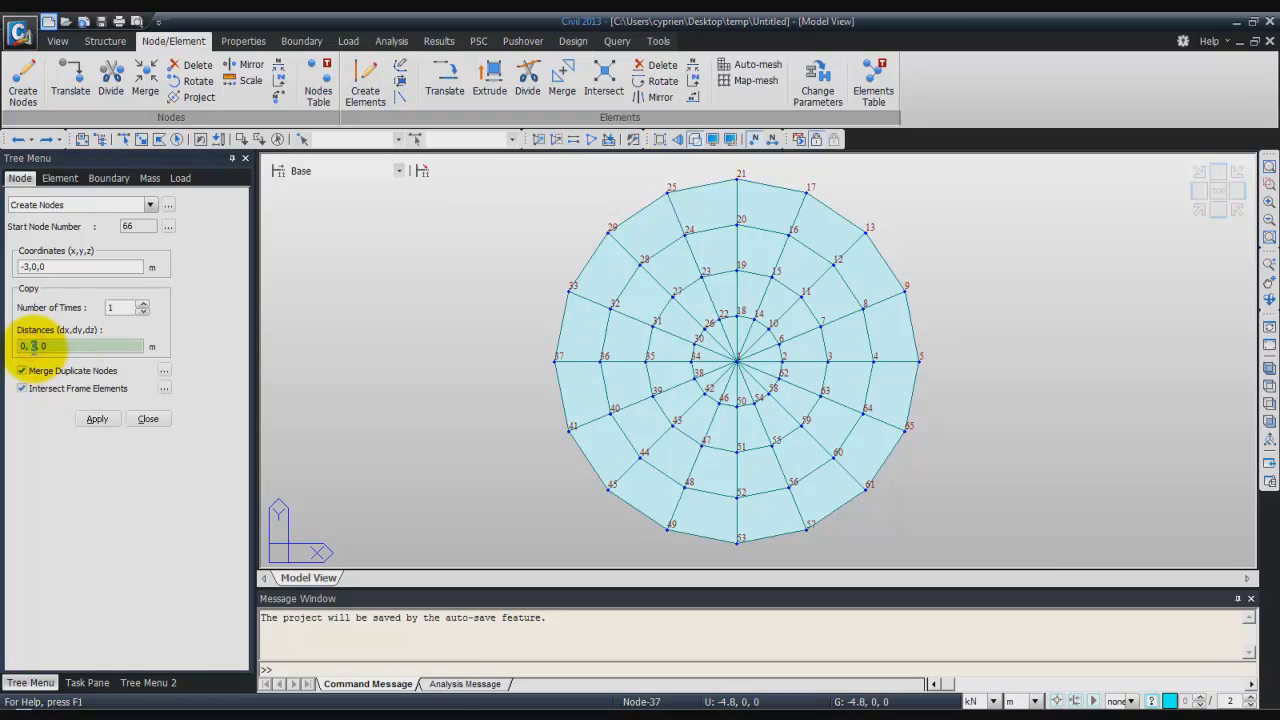
pyautogui.write('1')
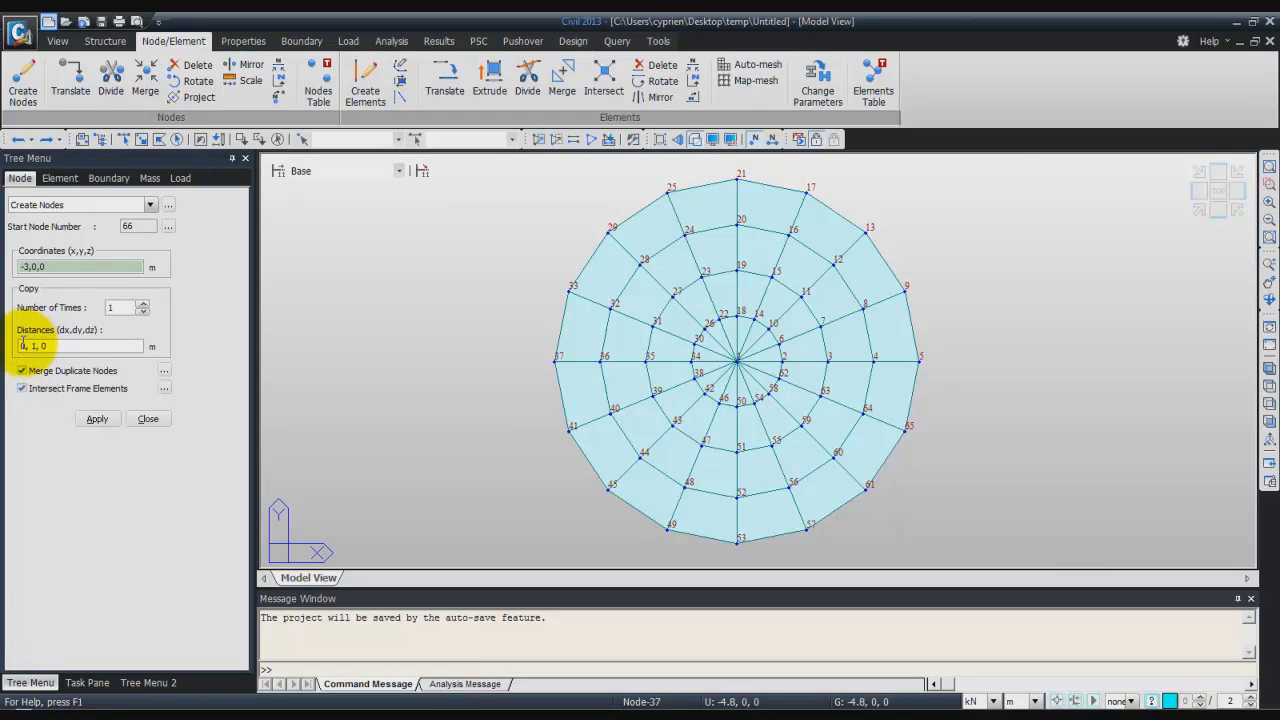
pyautogui.click(93, 422)
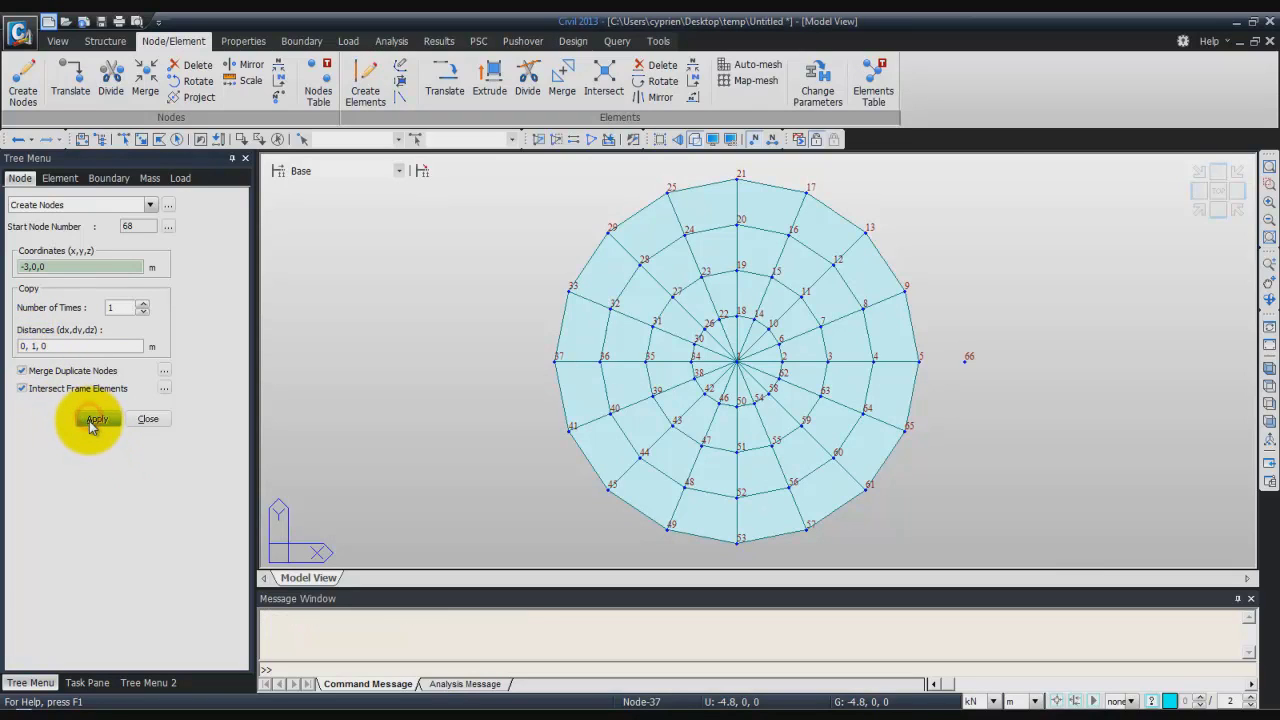
# Create a single node at -4,1,0 with the number of copies set to 0.
pyautogui.click(1216, 192)
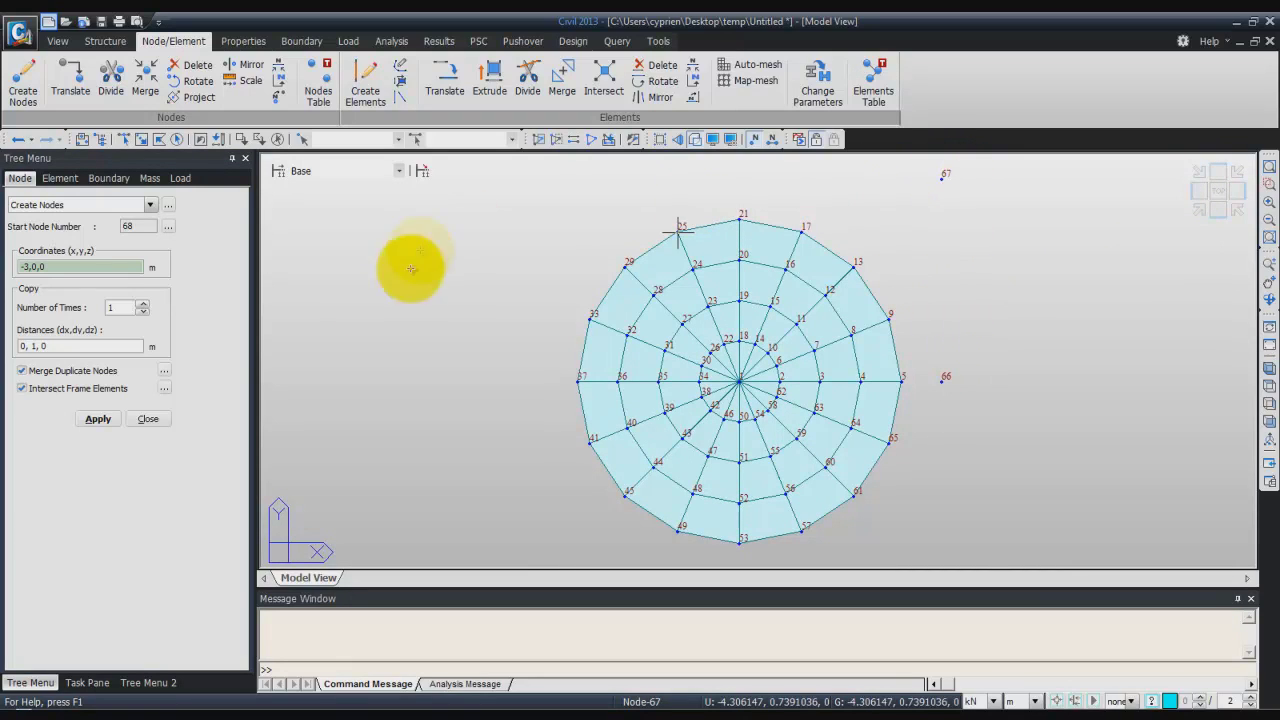
pyautogui.doubleClick(68, 265)
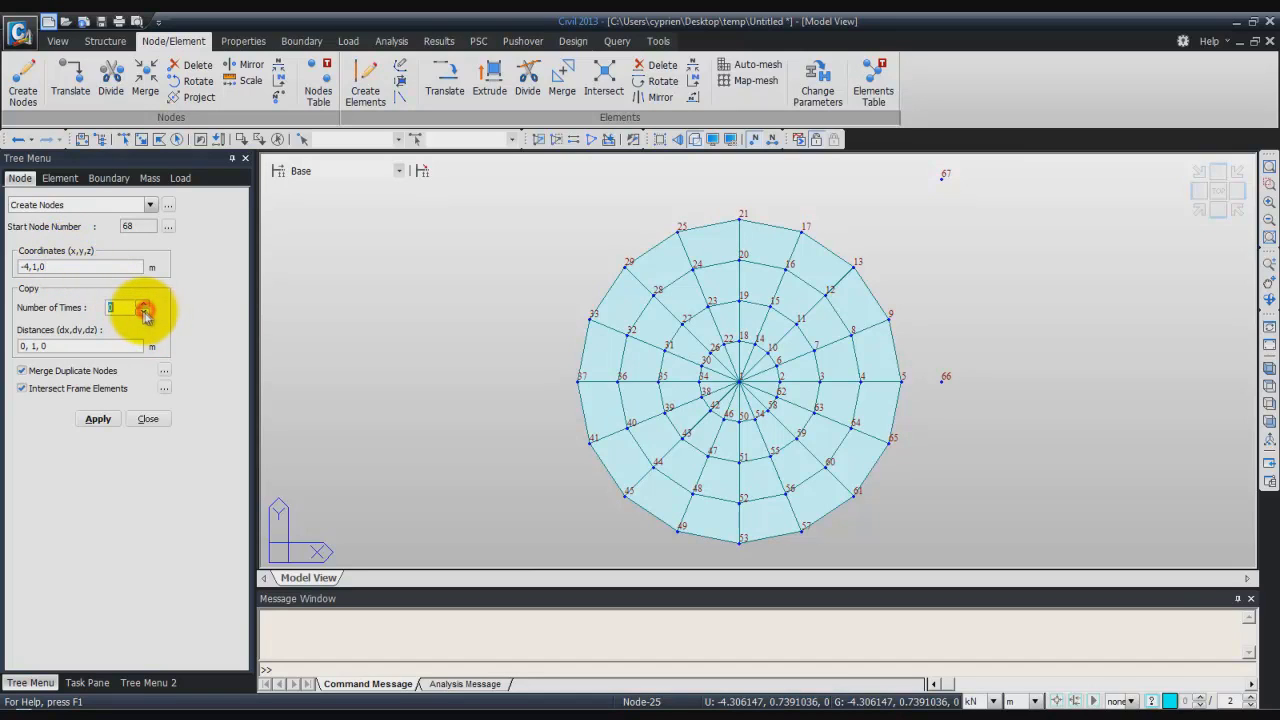
pyautogui.click(97, 418)
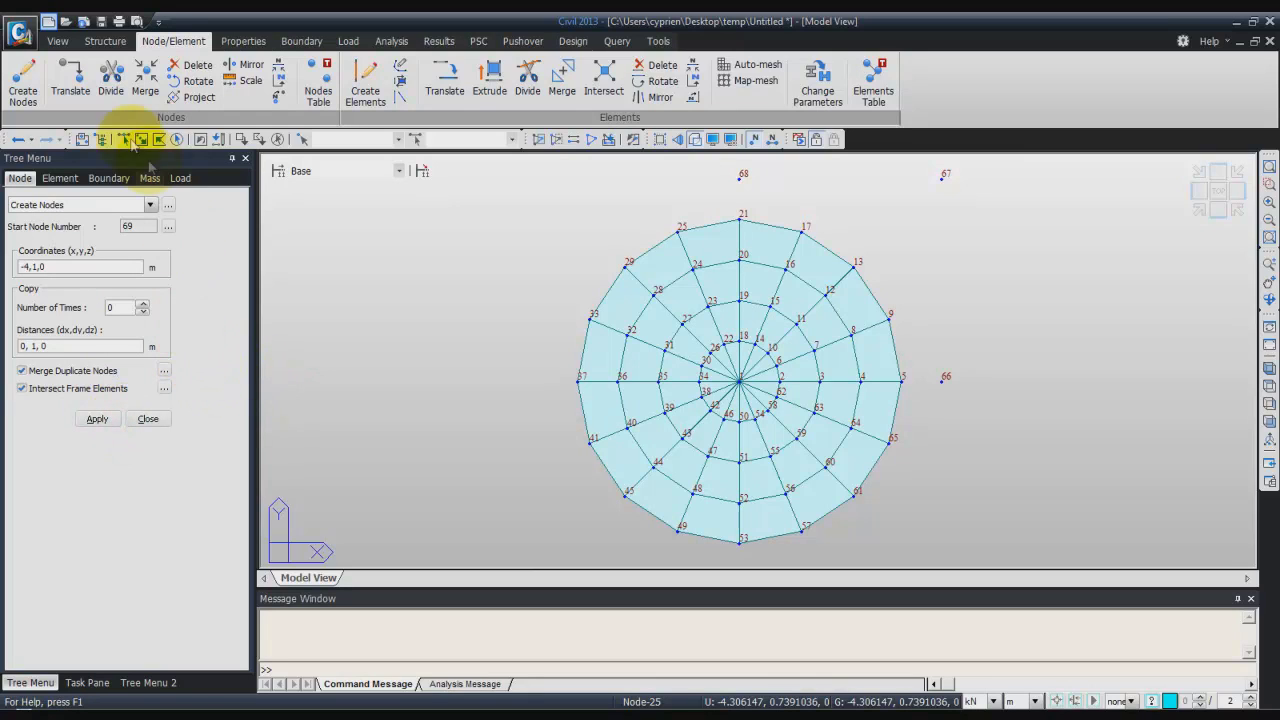
# Divide the spans between nodes 66 and 67 and between nodes 67 and 68 into 3 equal distances.
pyautogui.click(110, 85)
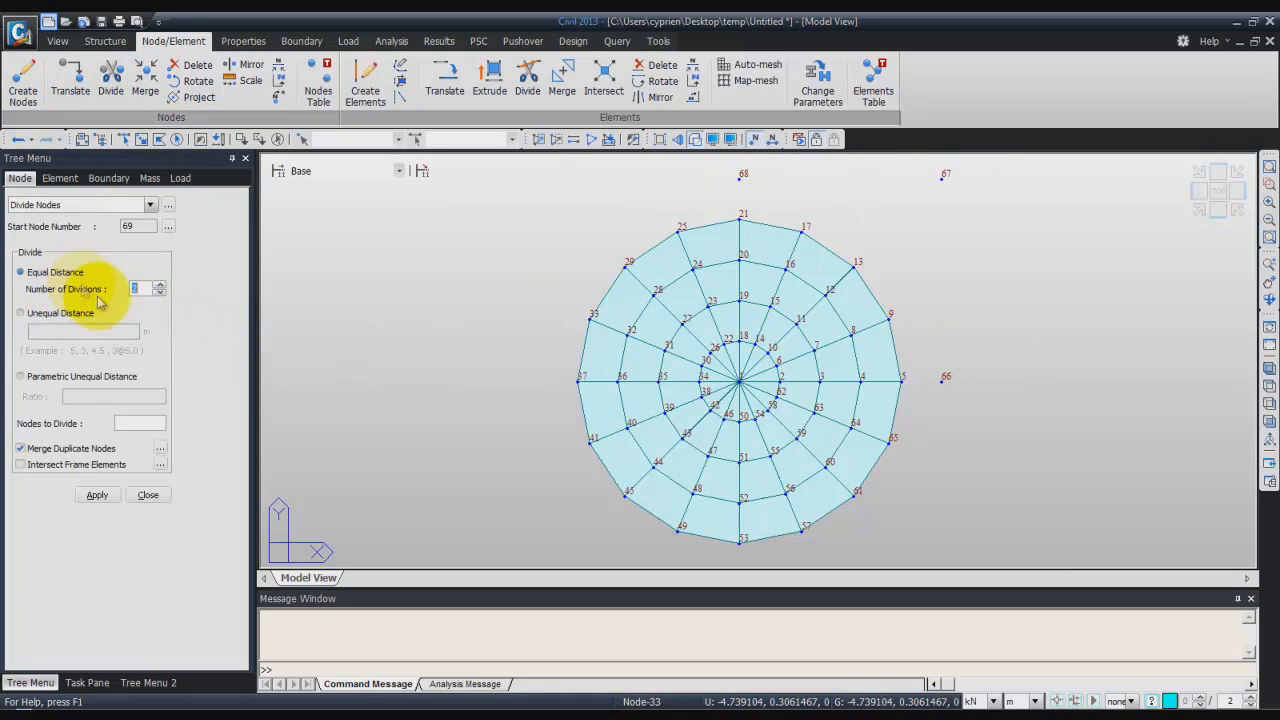
pyautogui.click(158, 285)
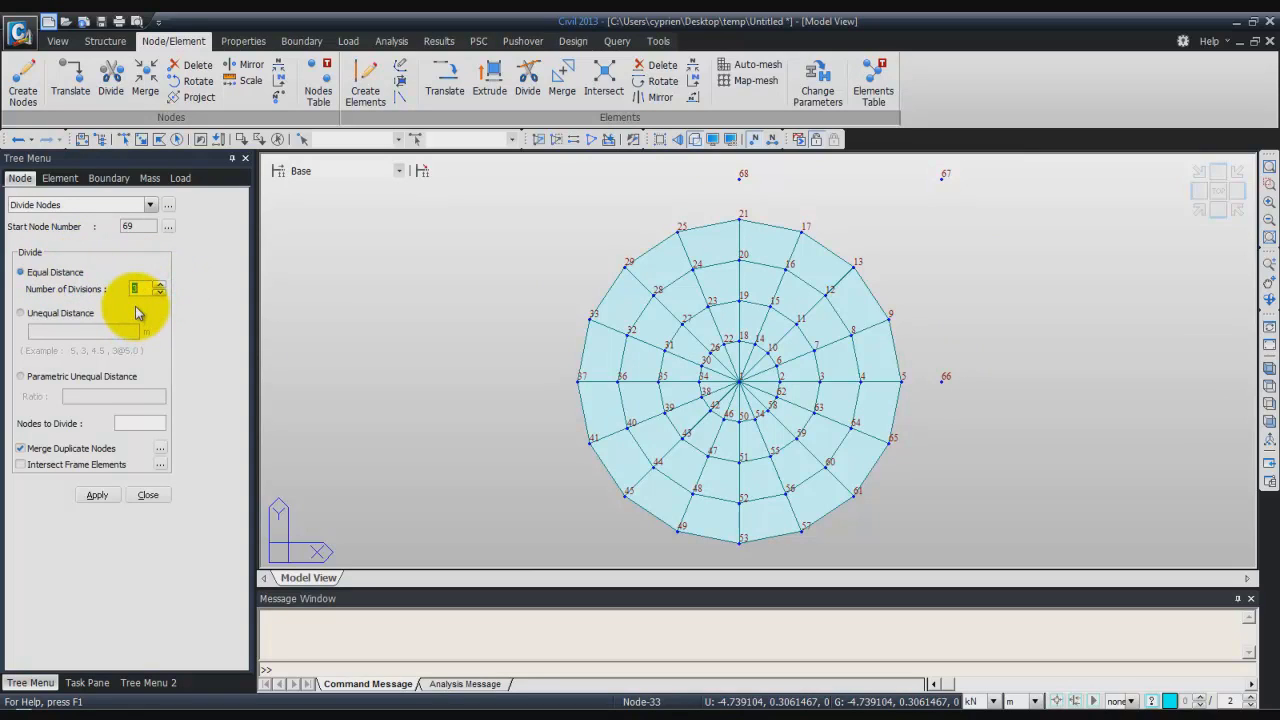
pyautogui.click(127, 423)
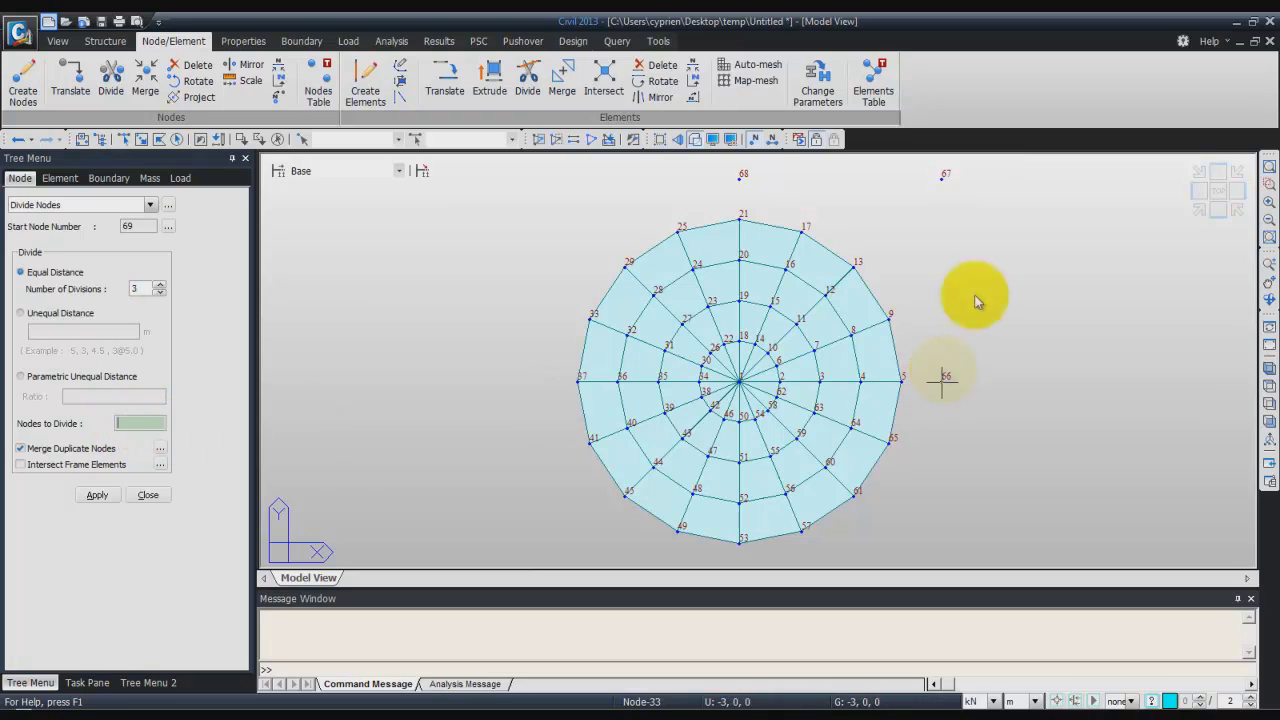
pyautogui.click(945, 377)
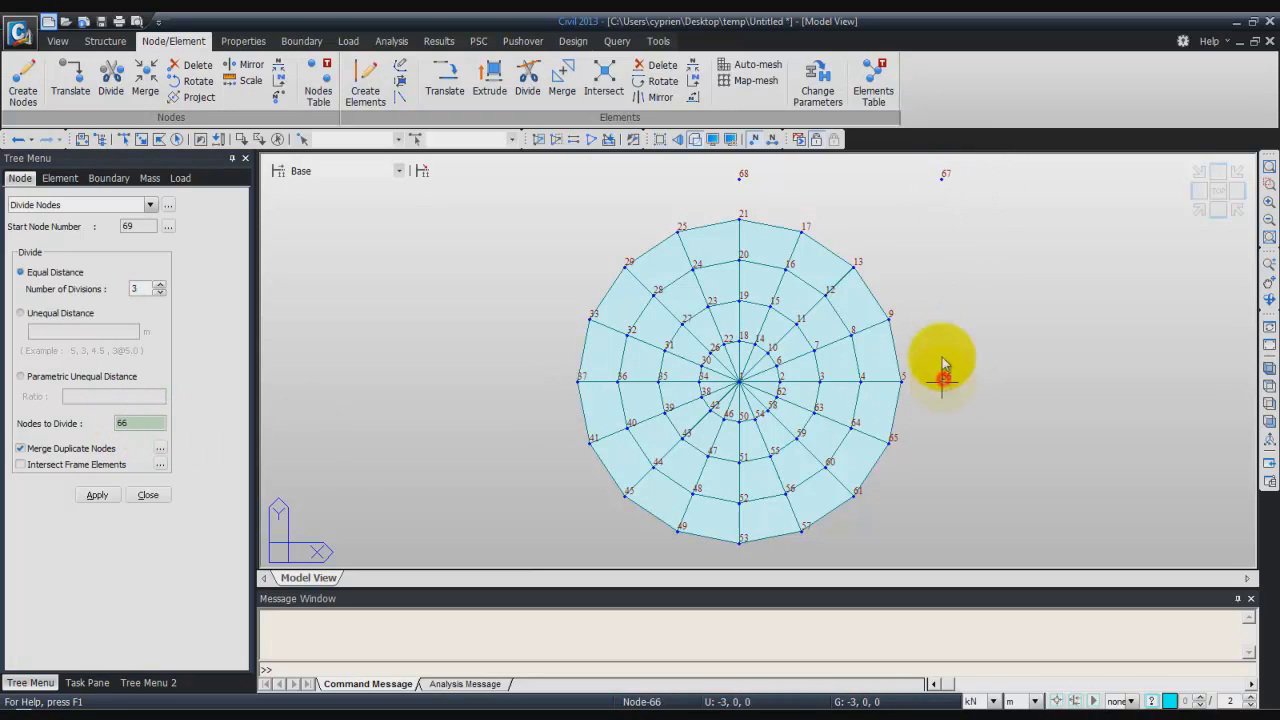
pyautogui.click(943, 180)
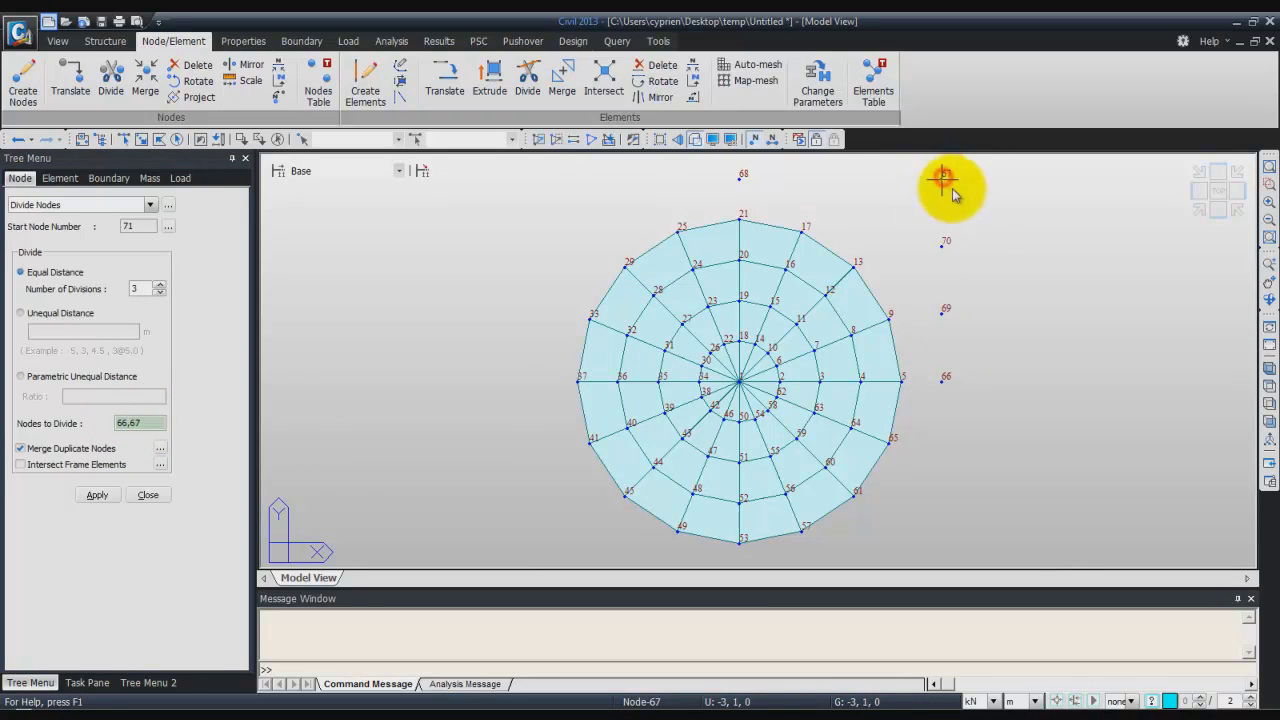
pyautogui.click(943, 180)
pyautogui.click(741, 180)
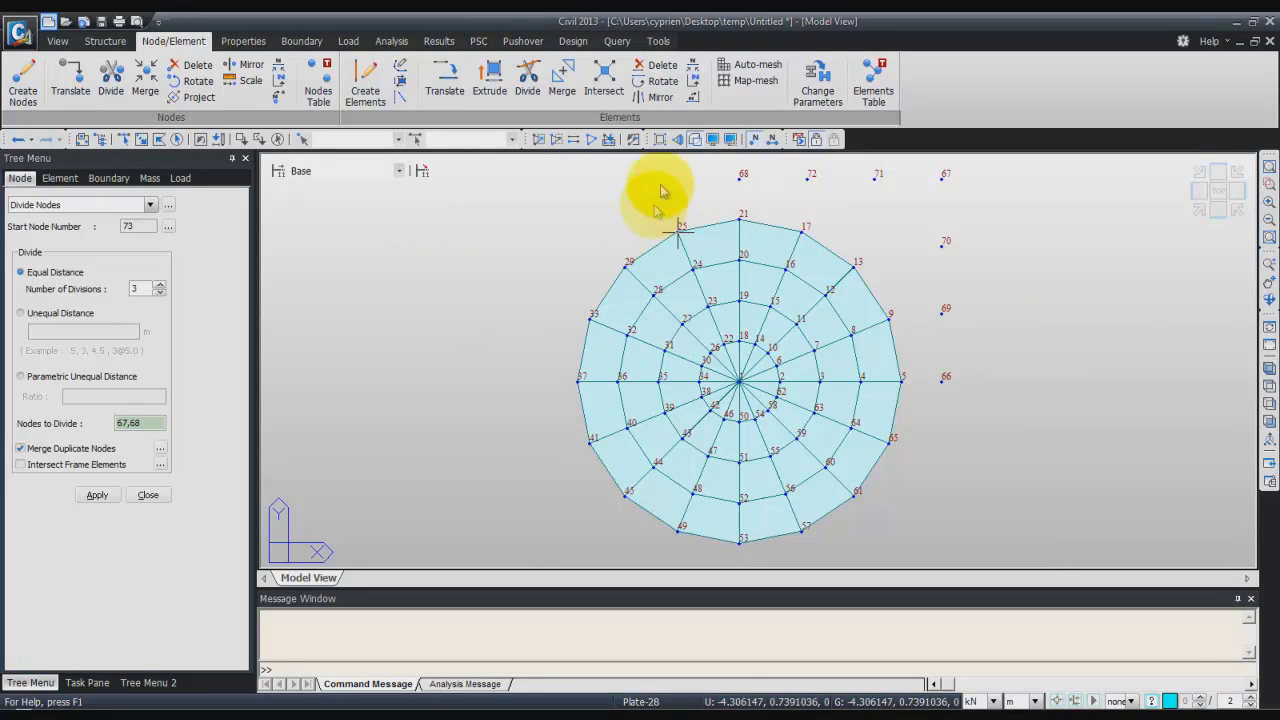
# Show the element numbers and start creating elements with the element type set to Plate.
pyautogui.click(773, 141)
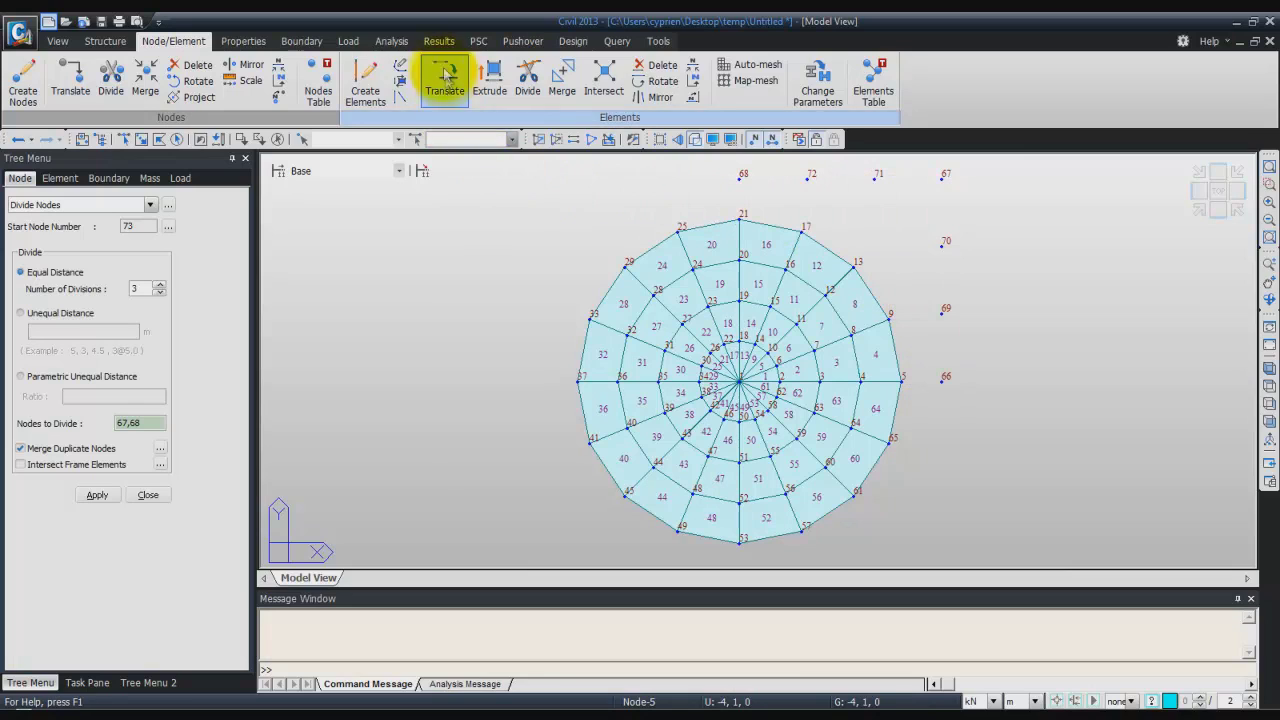
pyautogui.click(366, 75)
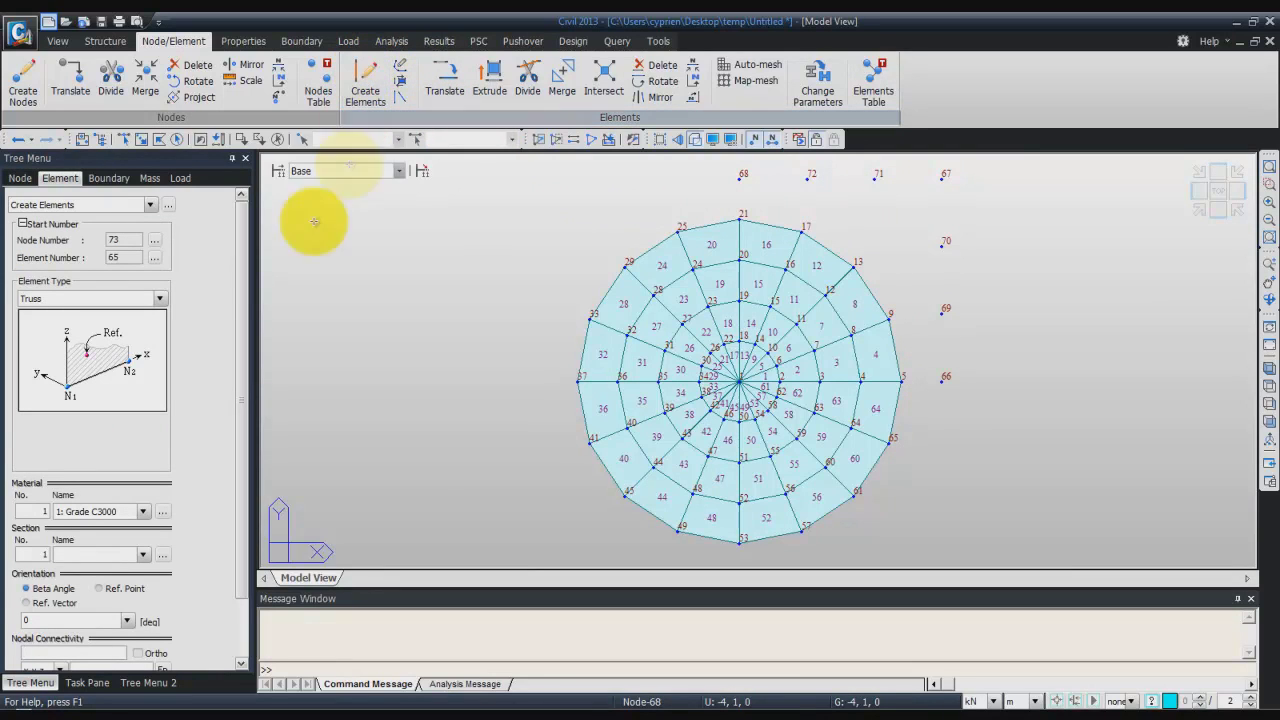
pyautogui.click(160, 299)
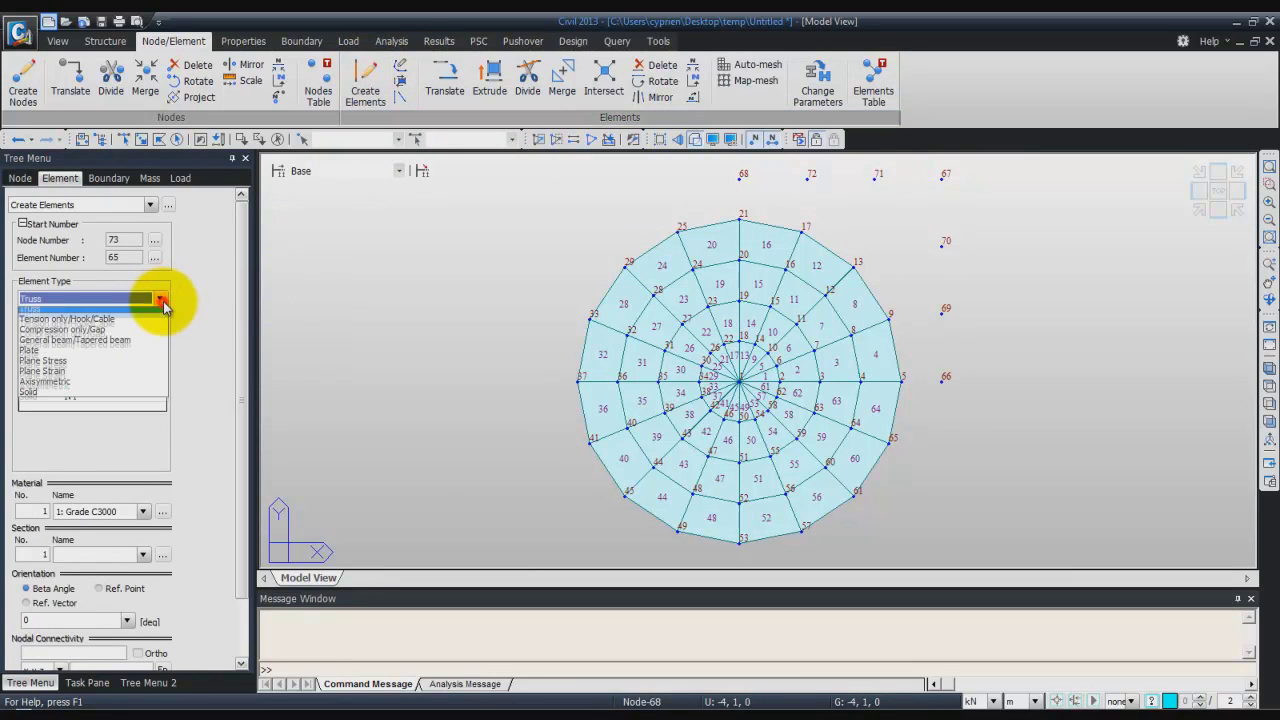
pyautogui.click(152, 350)
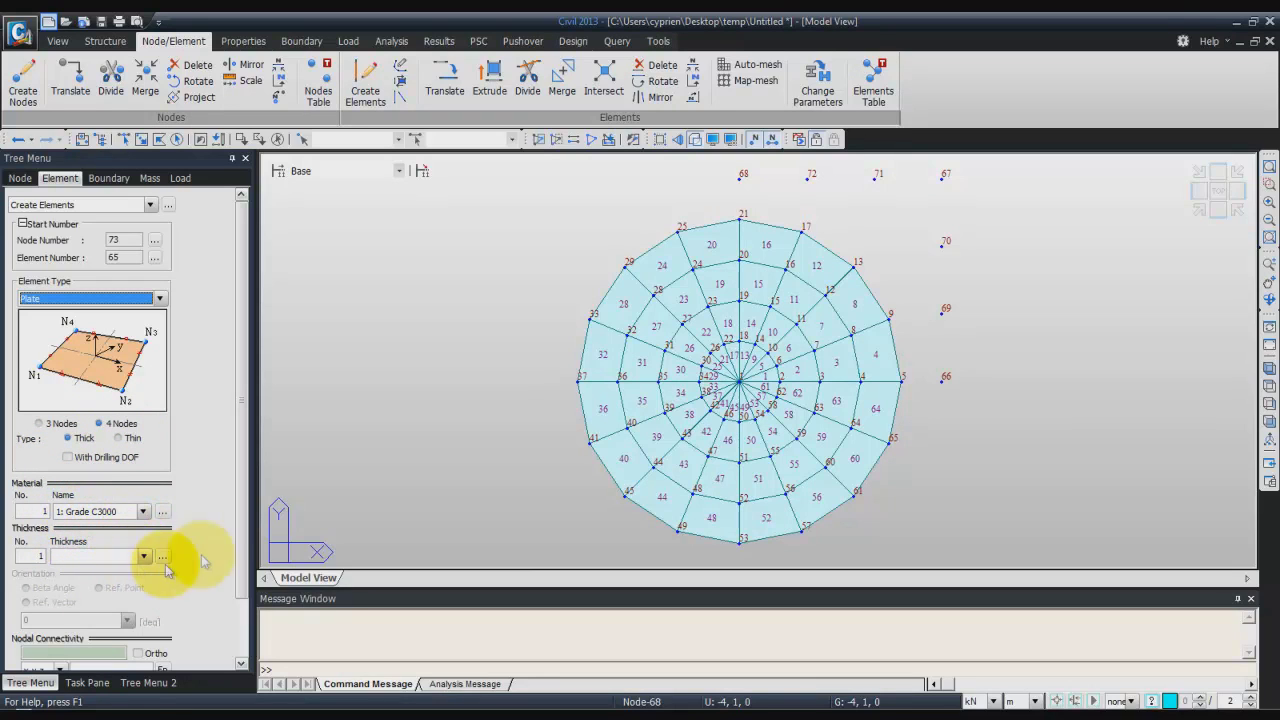
pyautogui.scroll(-2, 240, 571)
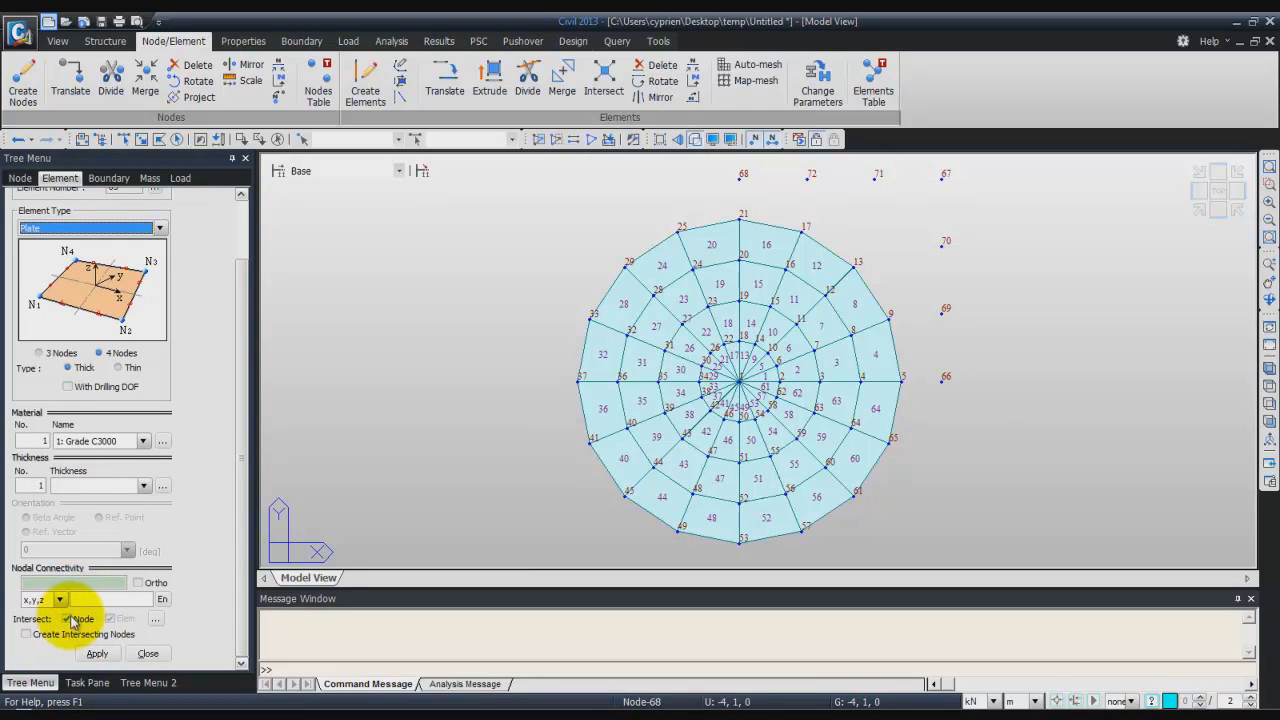
# Create two four-node plate elements beside the circle, through nodes 5, 66, 69, 9 and nodes 9, 69, 70, 13.
pyautogui.click(45, 580)
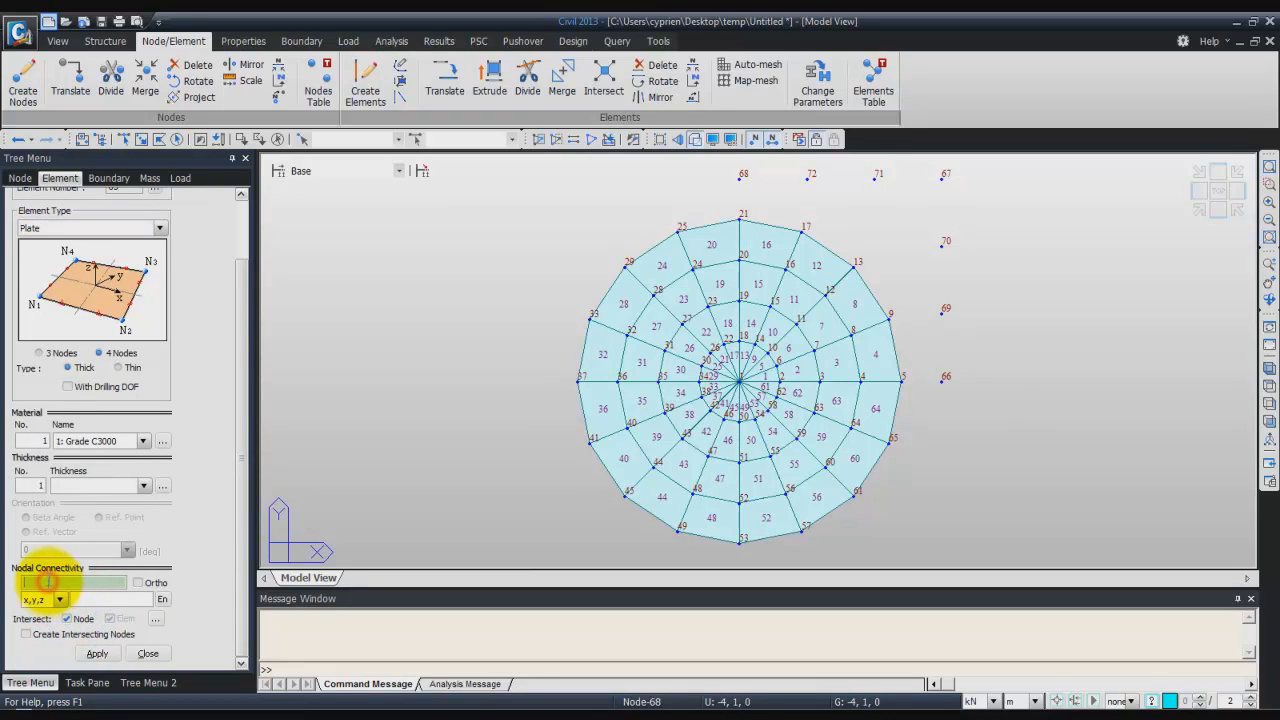
pyautogui.click(901, 381)
pyautogui.click(931, 380)
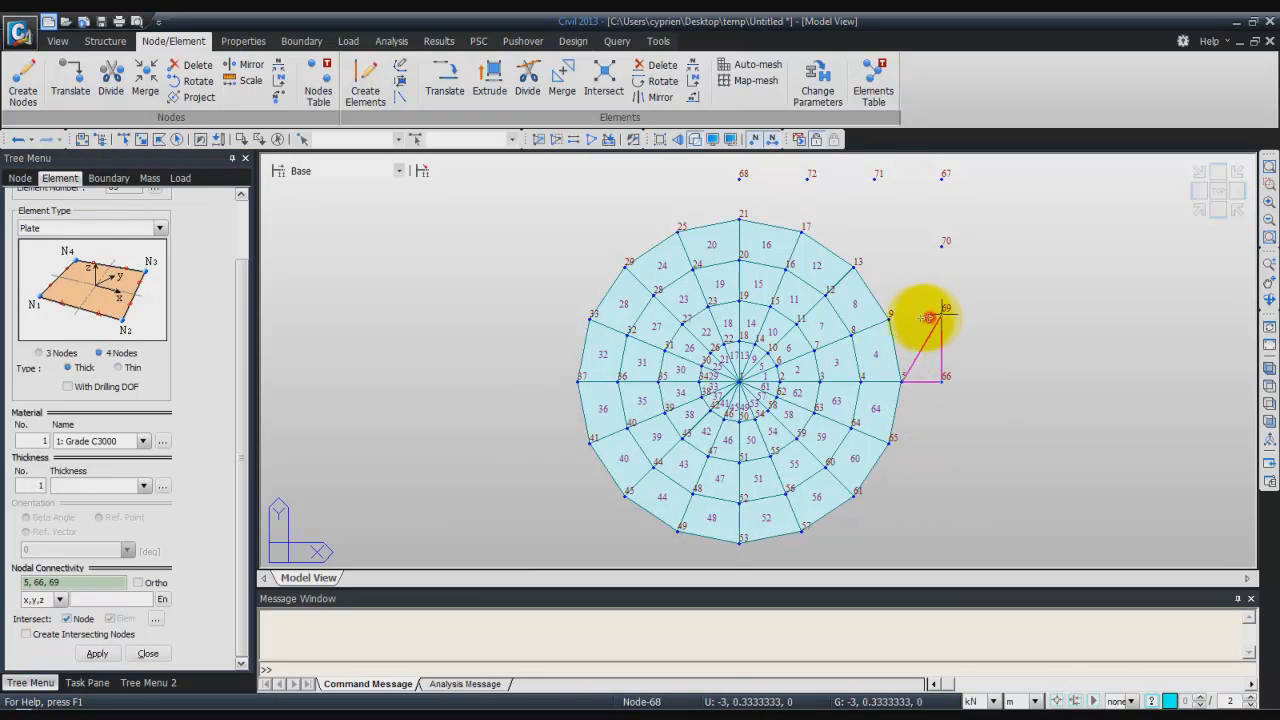
pyautogui.click(890, 316)
pyautogui.click(890, 316)
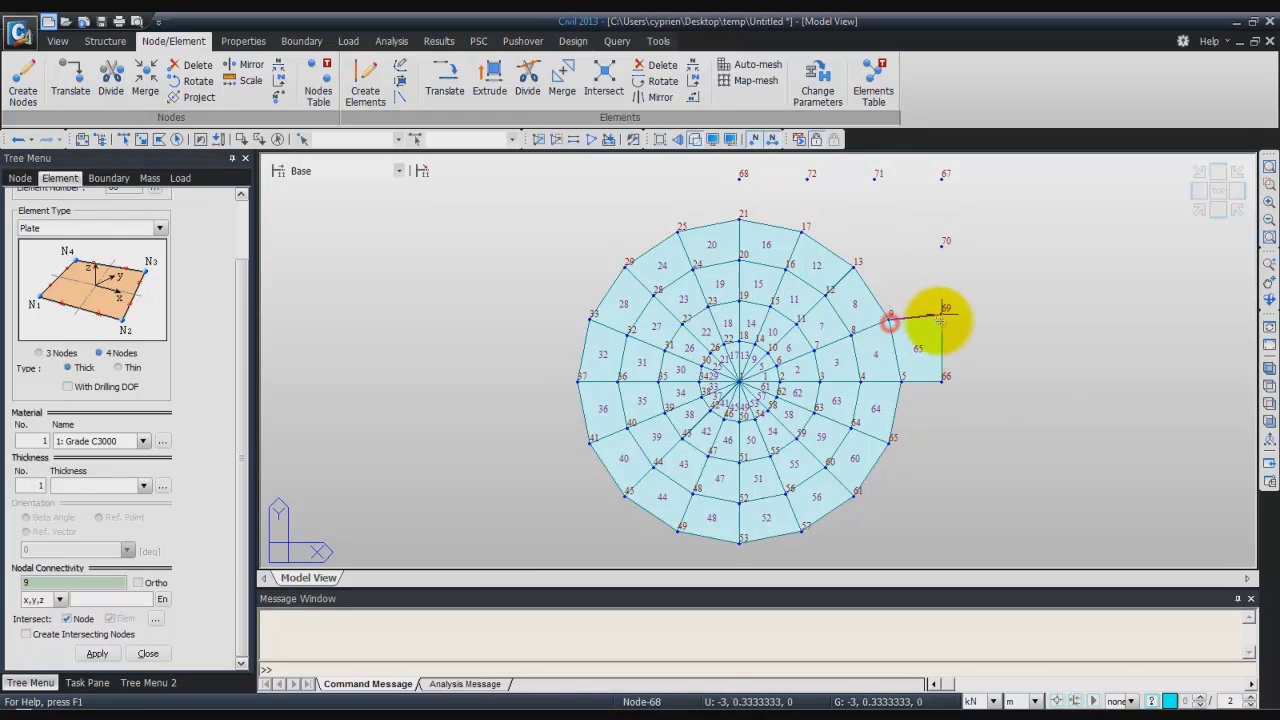
pyautogui.click(941, 316)
pyautogui.click(941, 242)
pyautogui.click(856, 263)
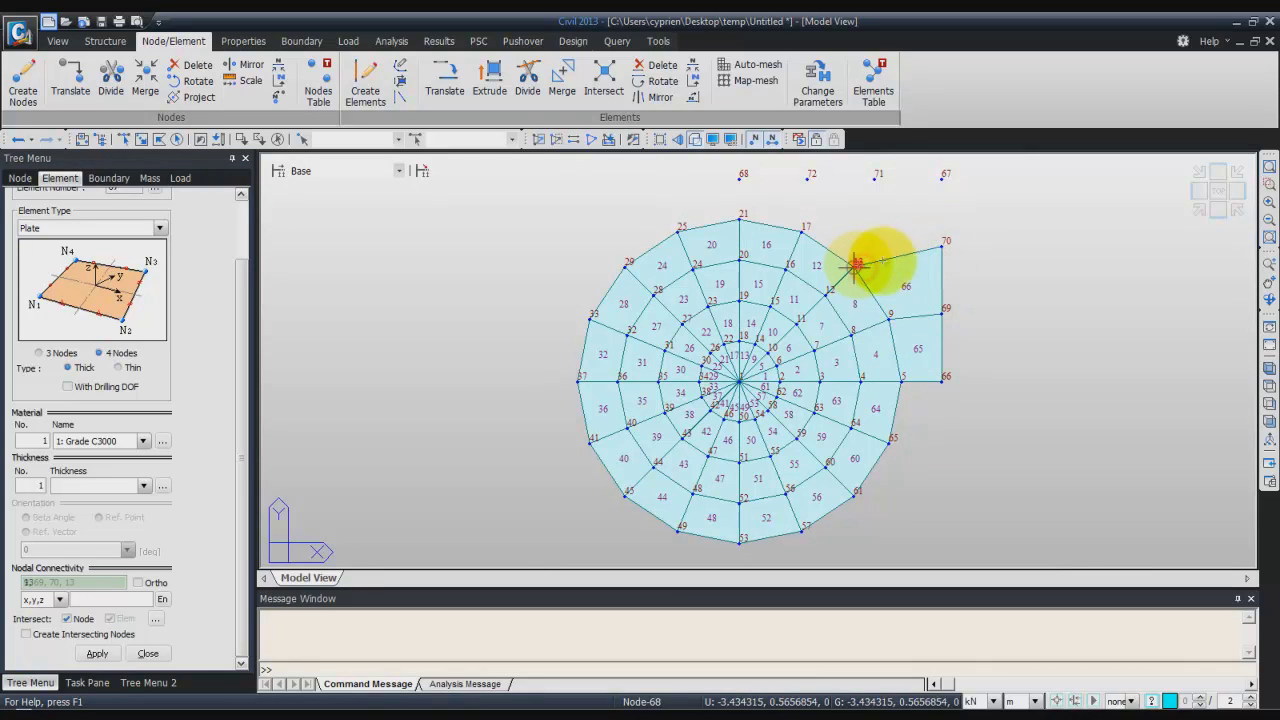
# Create three four-node plate elements through nodes 13, 70, 67, 71, nodes 13, 71, 72, 17 and nodes 17, 72, 68, 21.
pyautogui.click(940, 246)
pyautogui.click(935, 180)
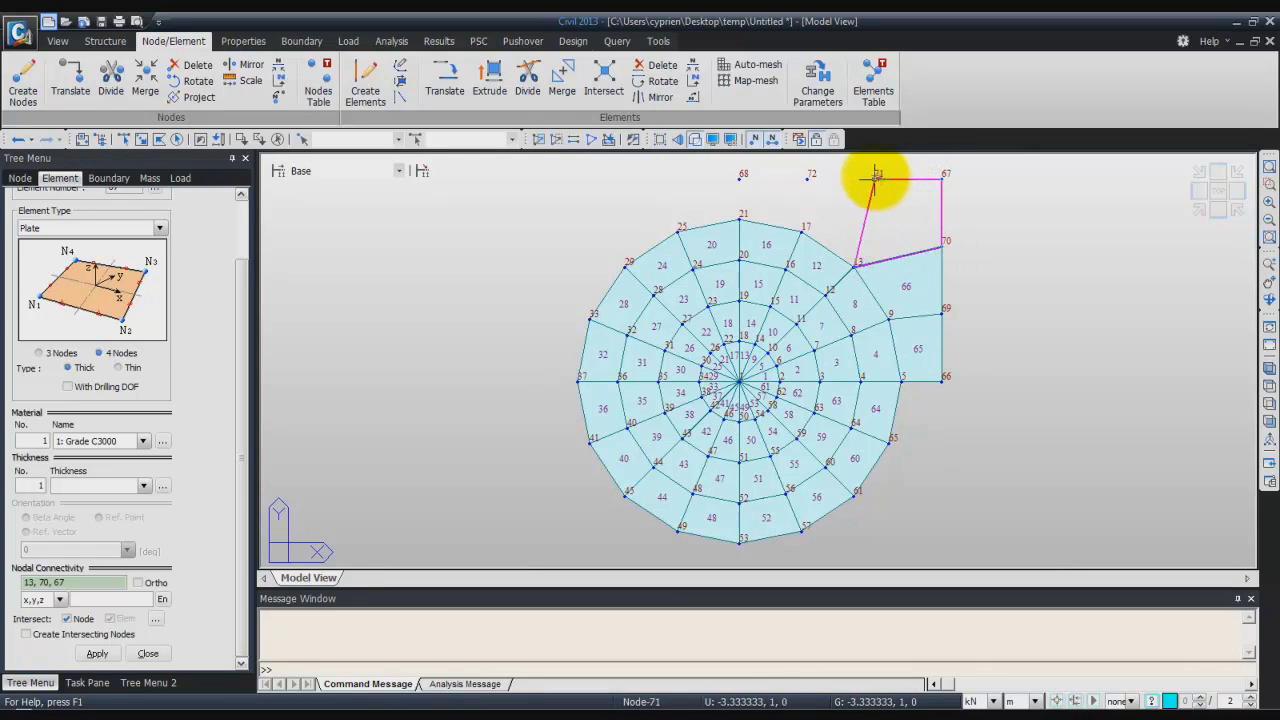
pyautogui.click(875, 178)
pyautogui.click(856, 263)
pyautogui.click(873, 178)
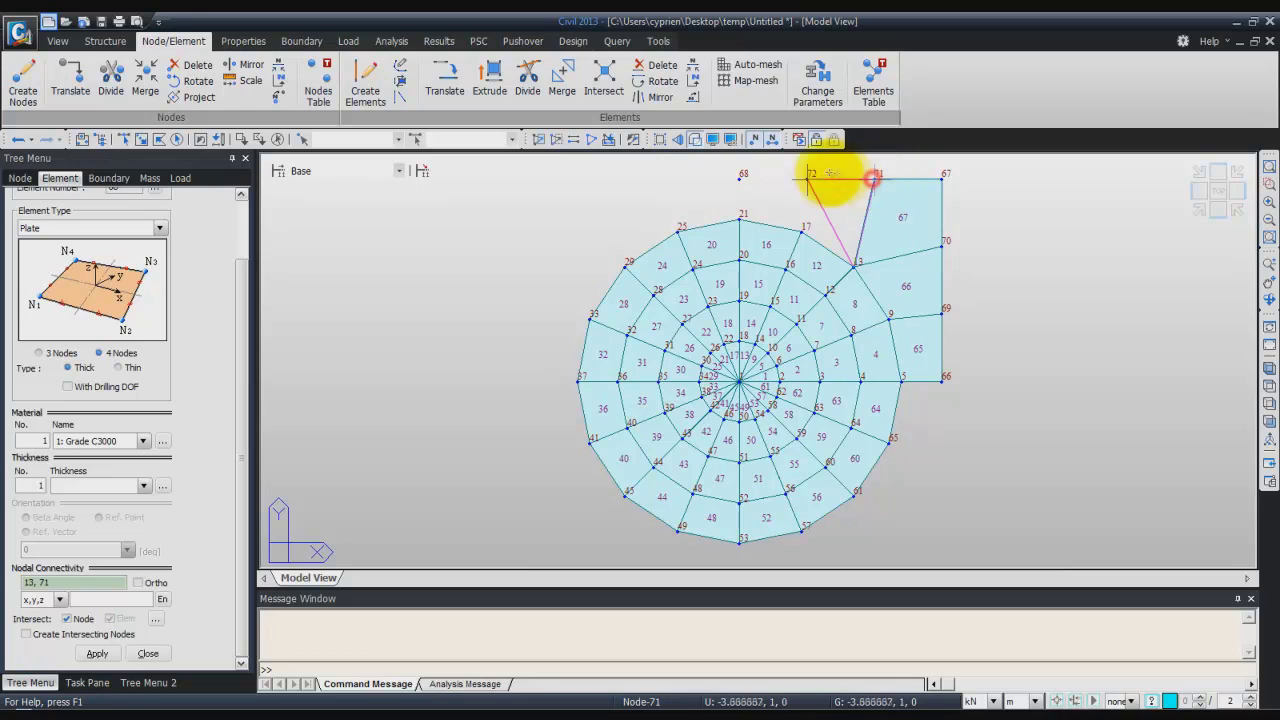
pyautogui.click(807, 180)
pyautogui.click(805, 228)
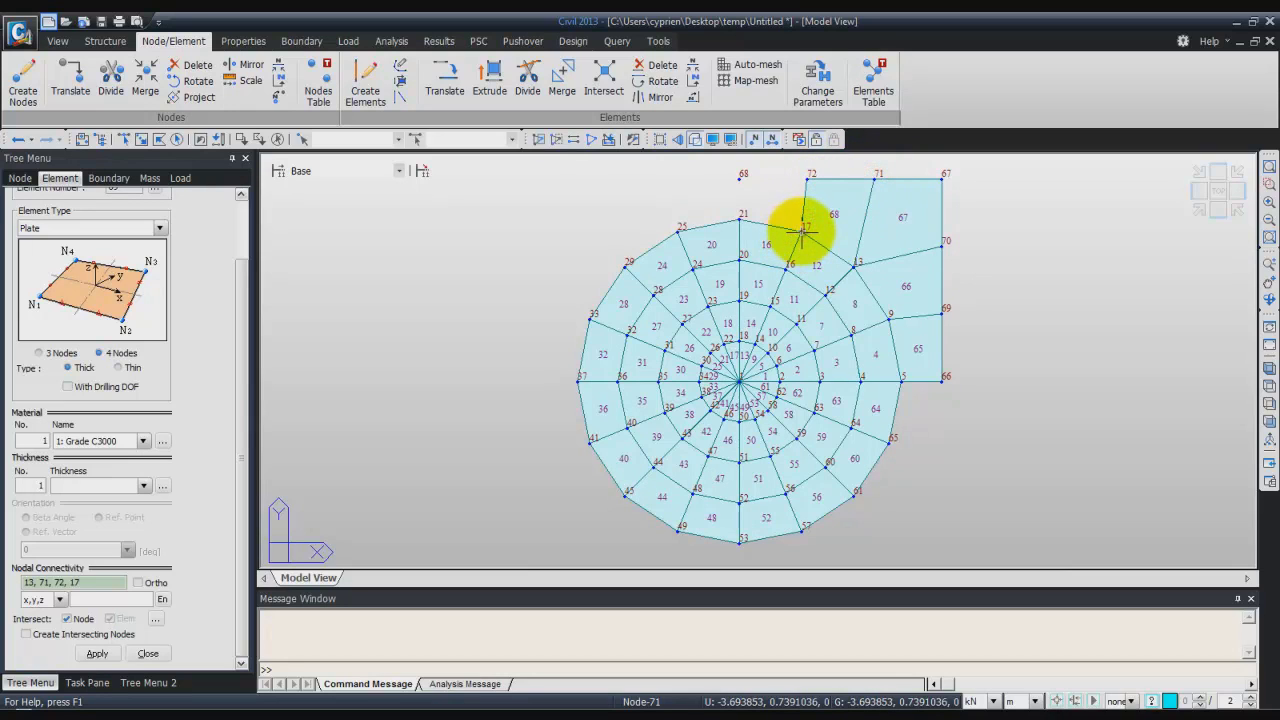
pyautogui.click(805, 228)
pyautogui.click(809, 178)
pyautogui.click(743, 176)
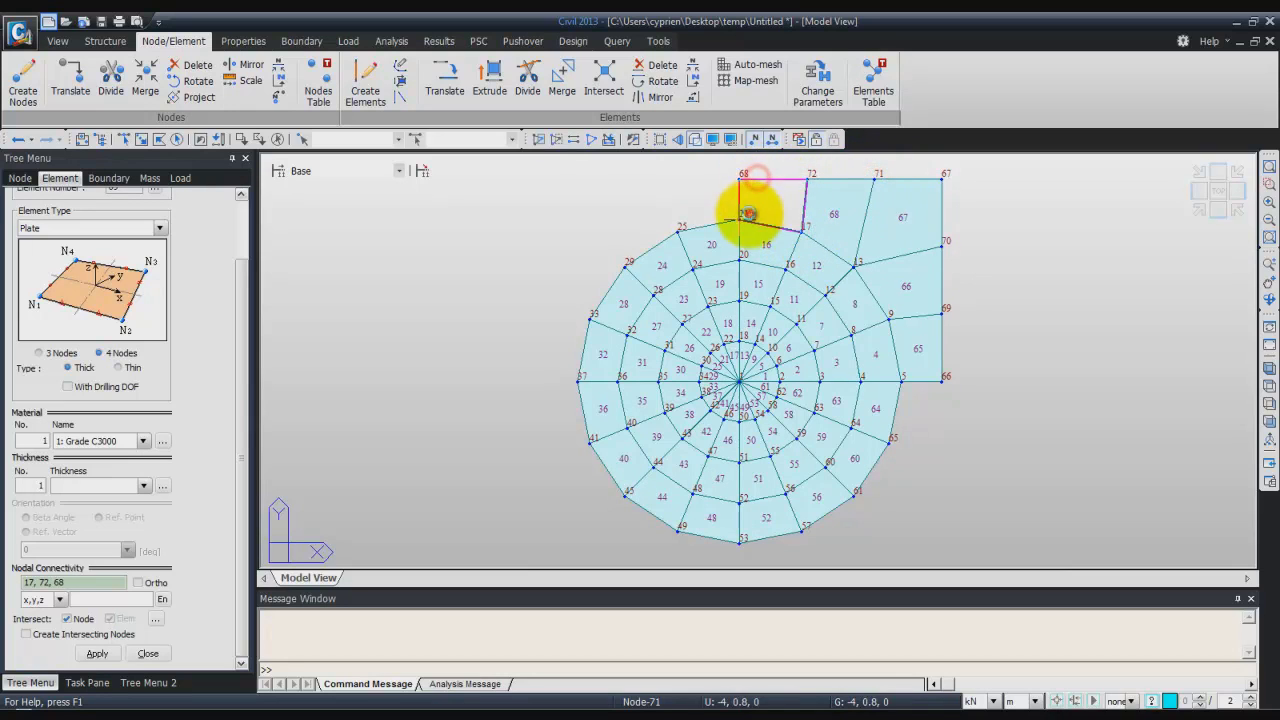
pyautogui.click(744, 214)
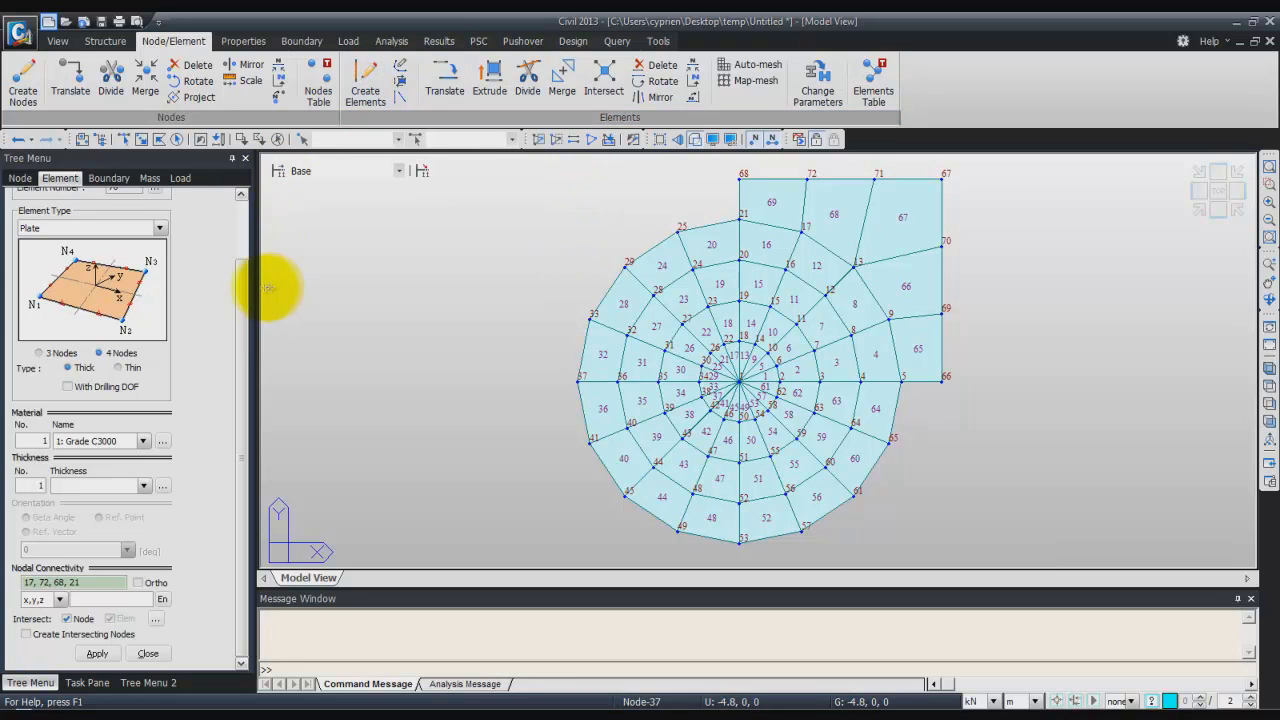
# Create truss elements along the edge from node 66 to node 67, and display the elements shrunk.
pyautogui.moveTo(243, 286); pyautogui.dragTo(243, 229)
pyautogui.click(159, 298)
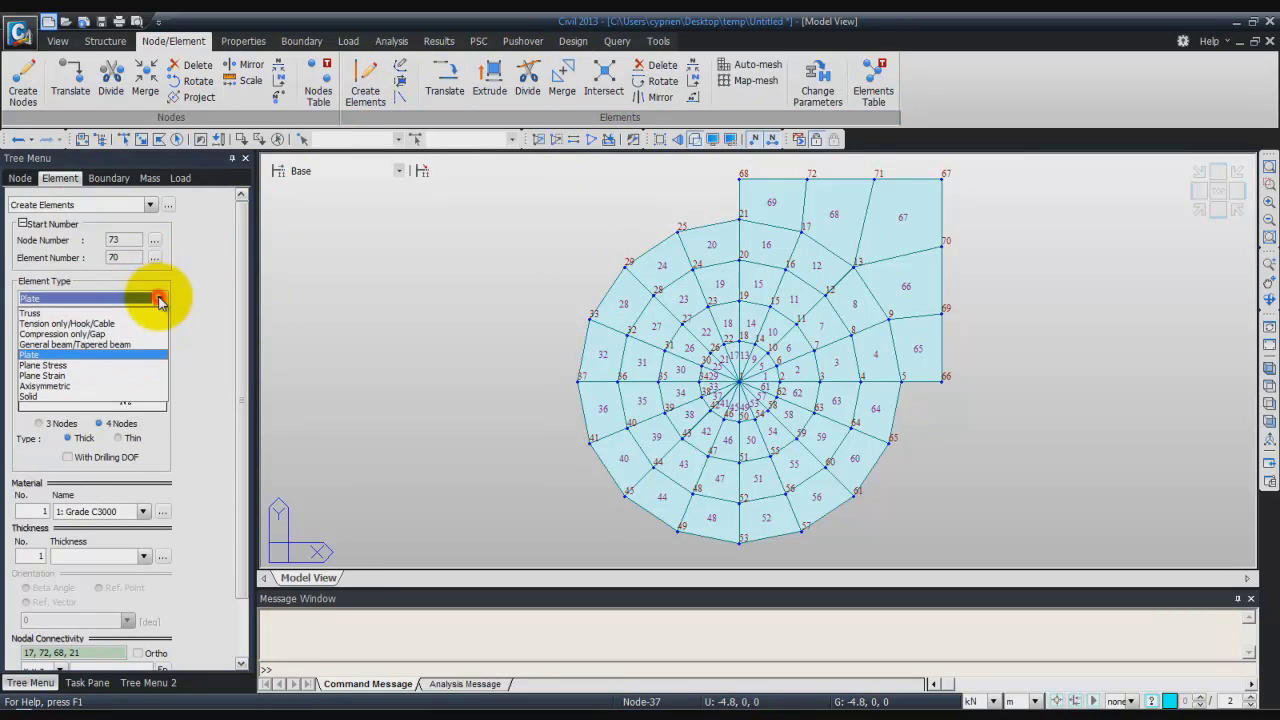
pyautogui.click(143, 314)
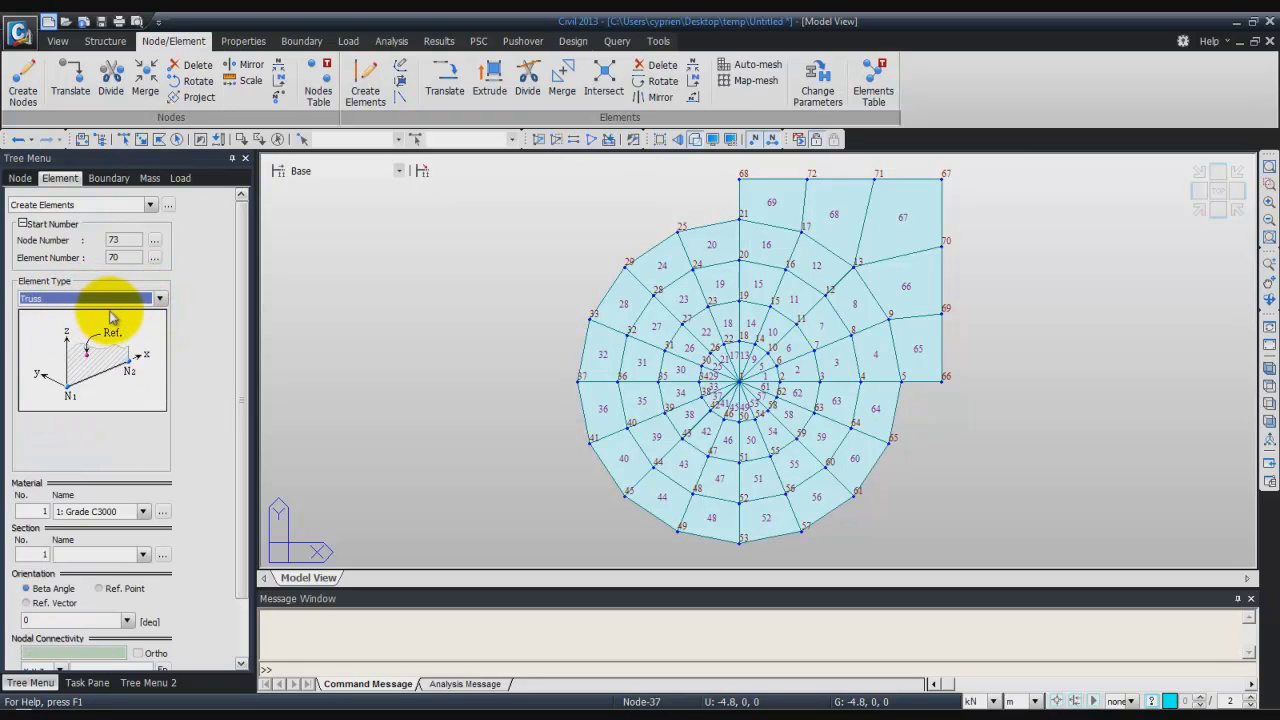
pyautogui.moveTo(237, 349); pyautogui.dragTo(229, 443)
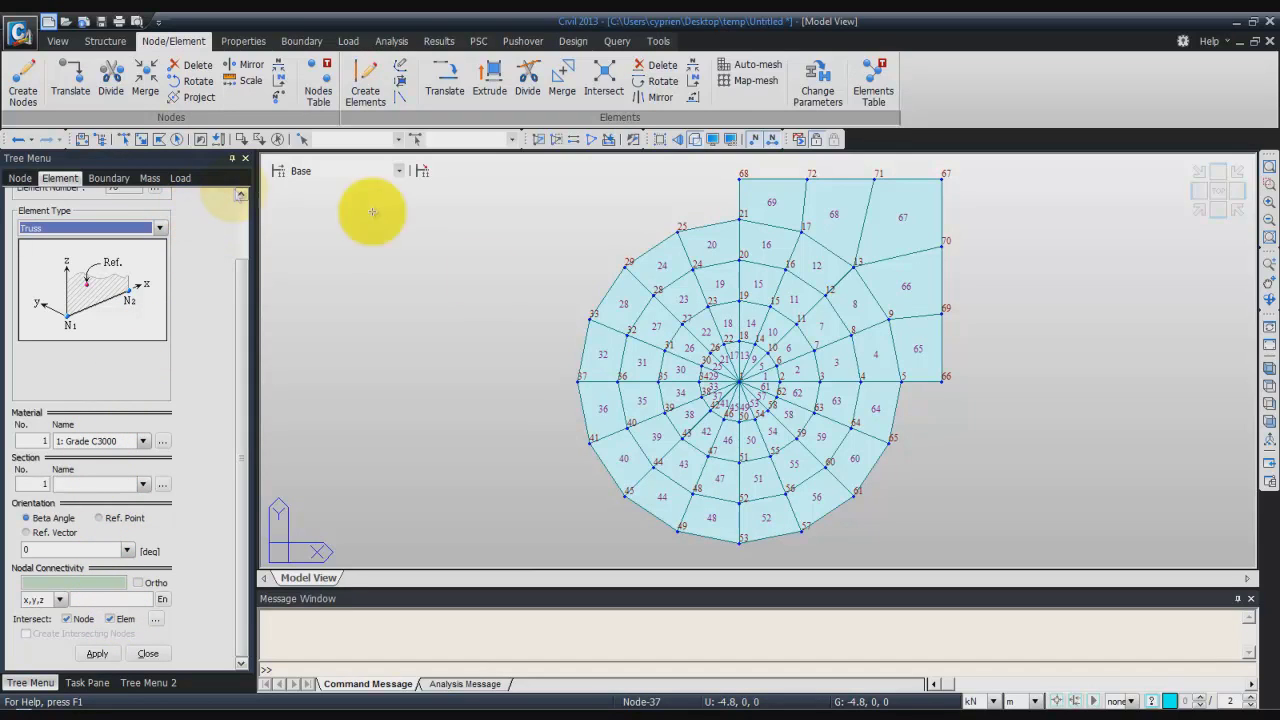
pyautogui.click(942, 380)
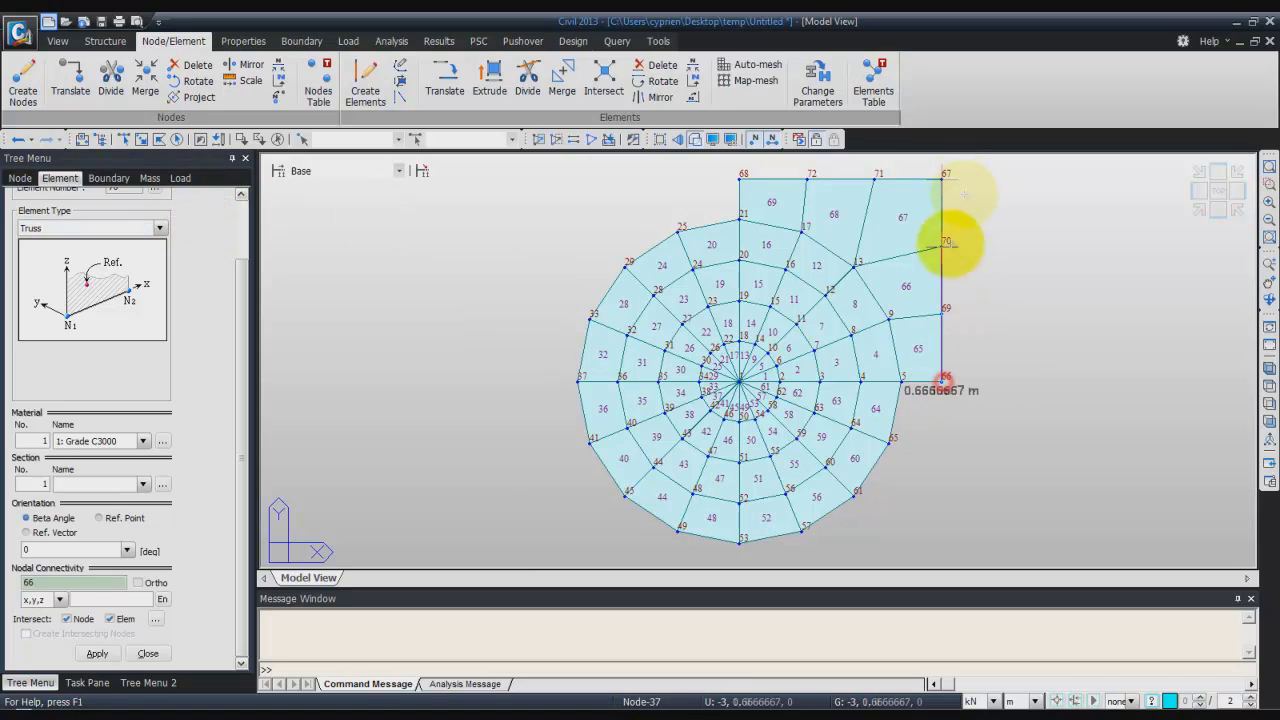
pyautogui.click(941, 178)
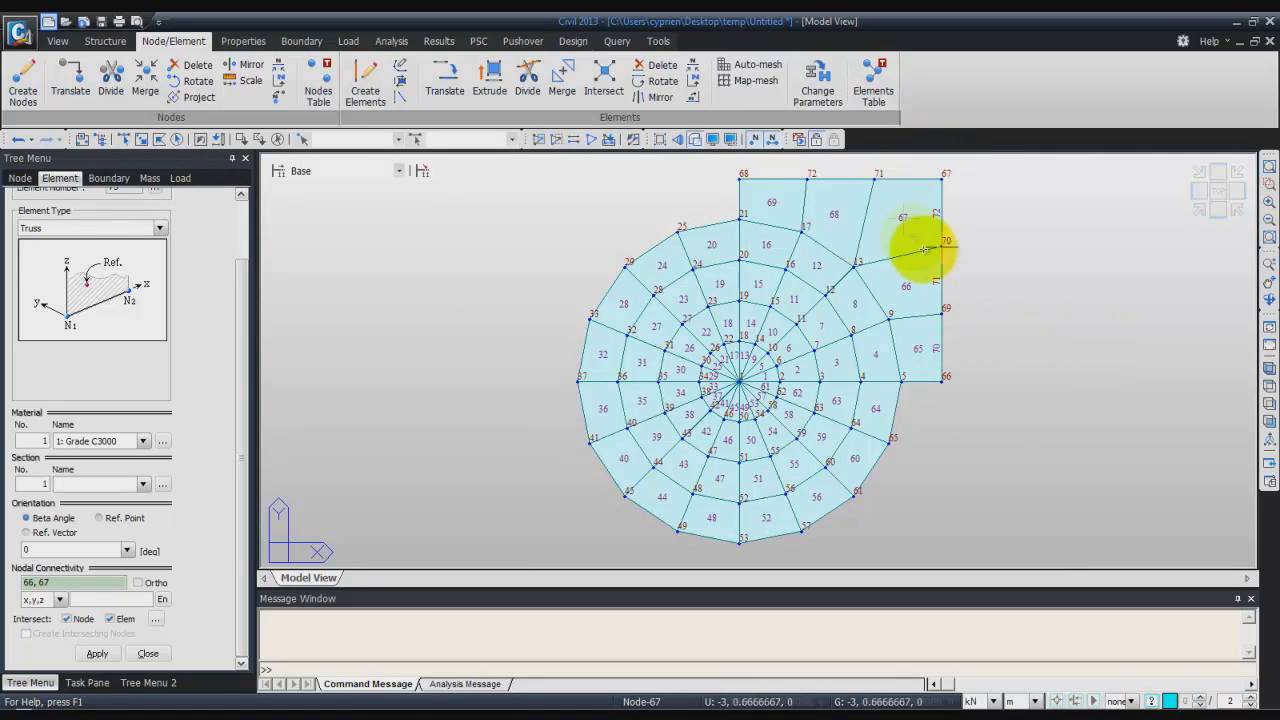
pyautogui.click(659, 140)
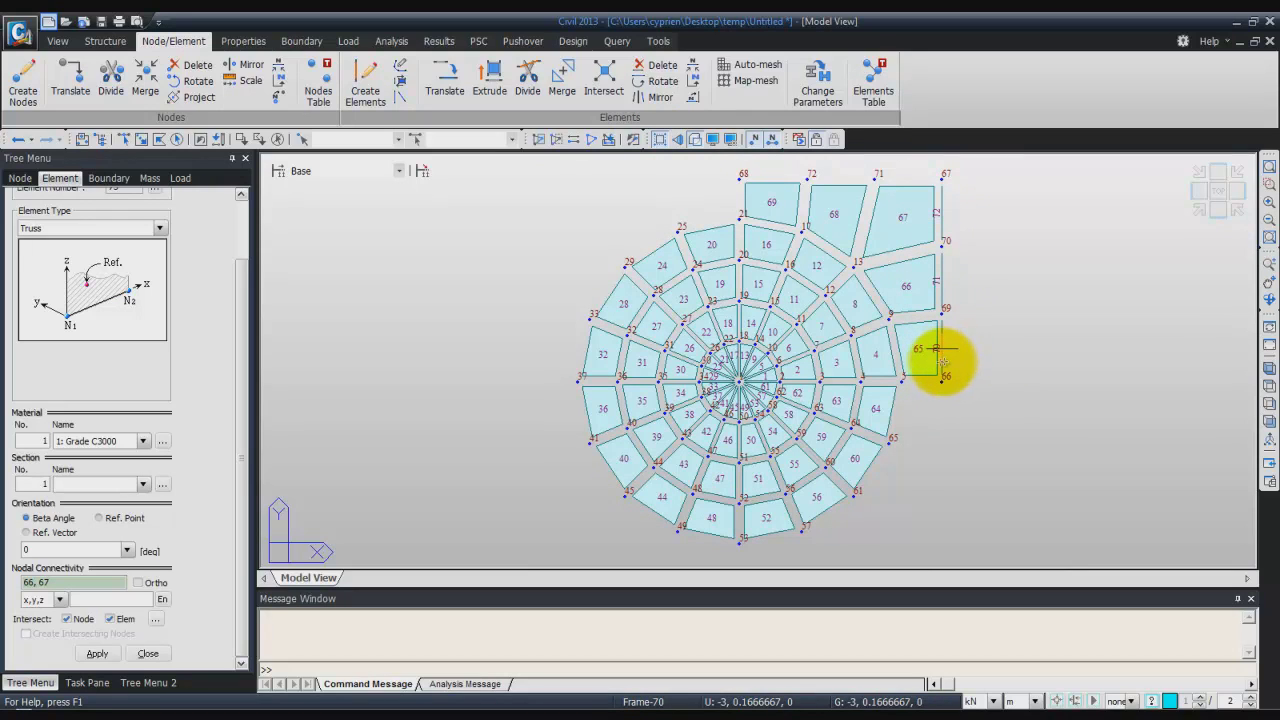
# Extrude the truss elements between nodes 66 and 67 from line to planar plate elements, with translation 0.5, 0, 0 m repeated 6 times.
pyautogui.click(491, 78)
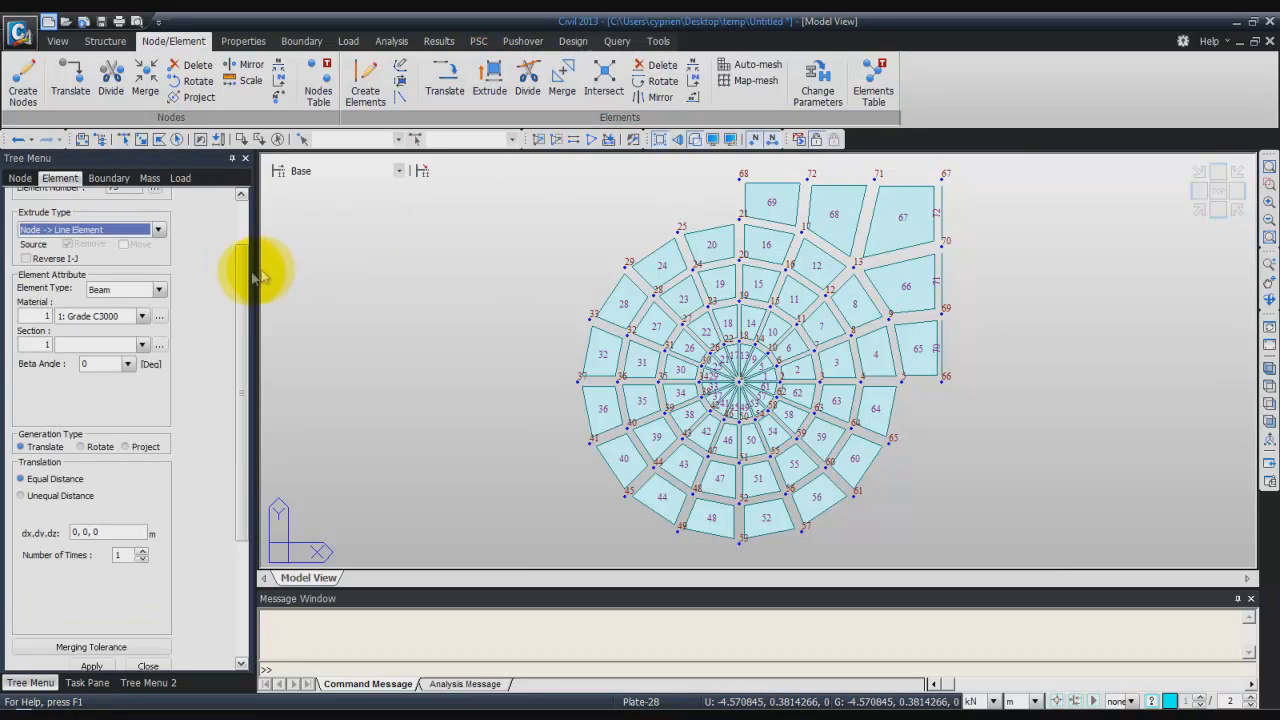
pyautogui.scroll(3, 234, 243)
pyautogui.click(157, 297)
pyautogui.click(138, 313)
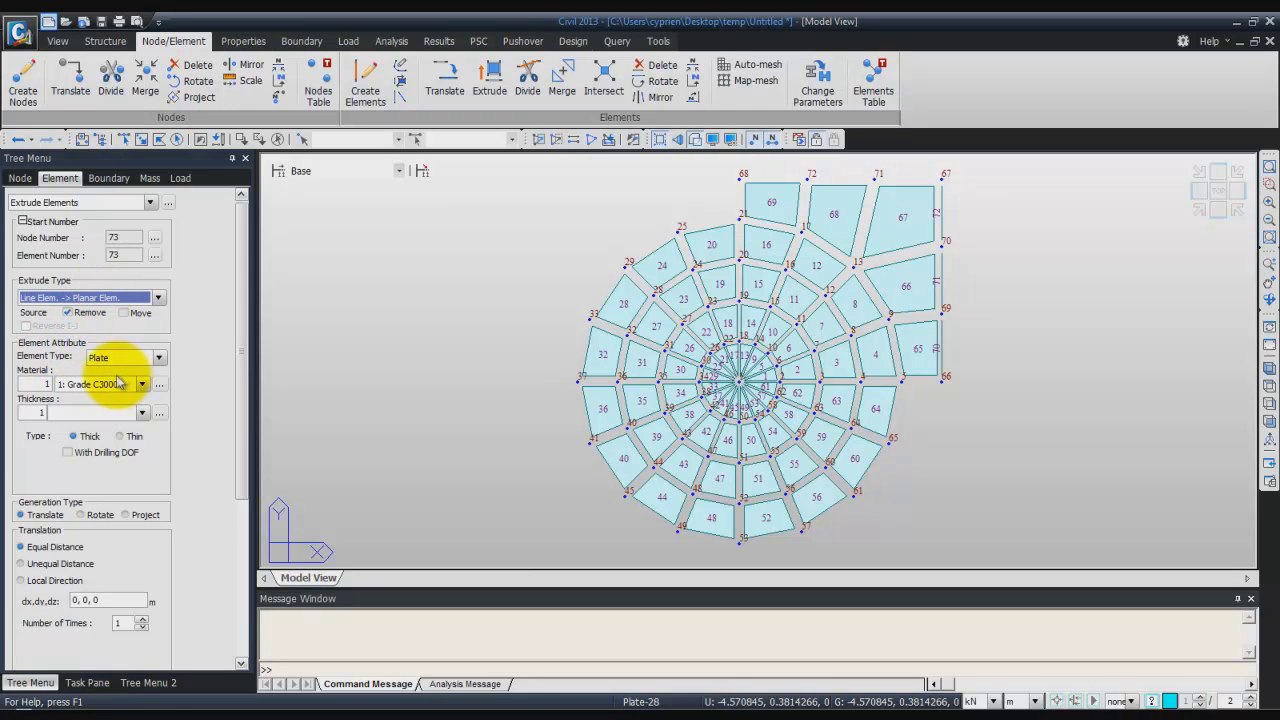
pyautogui.scroll(-3, 240, 415)
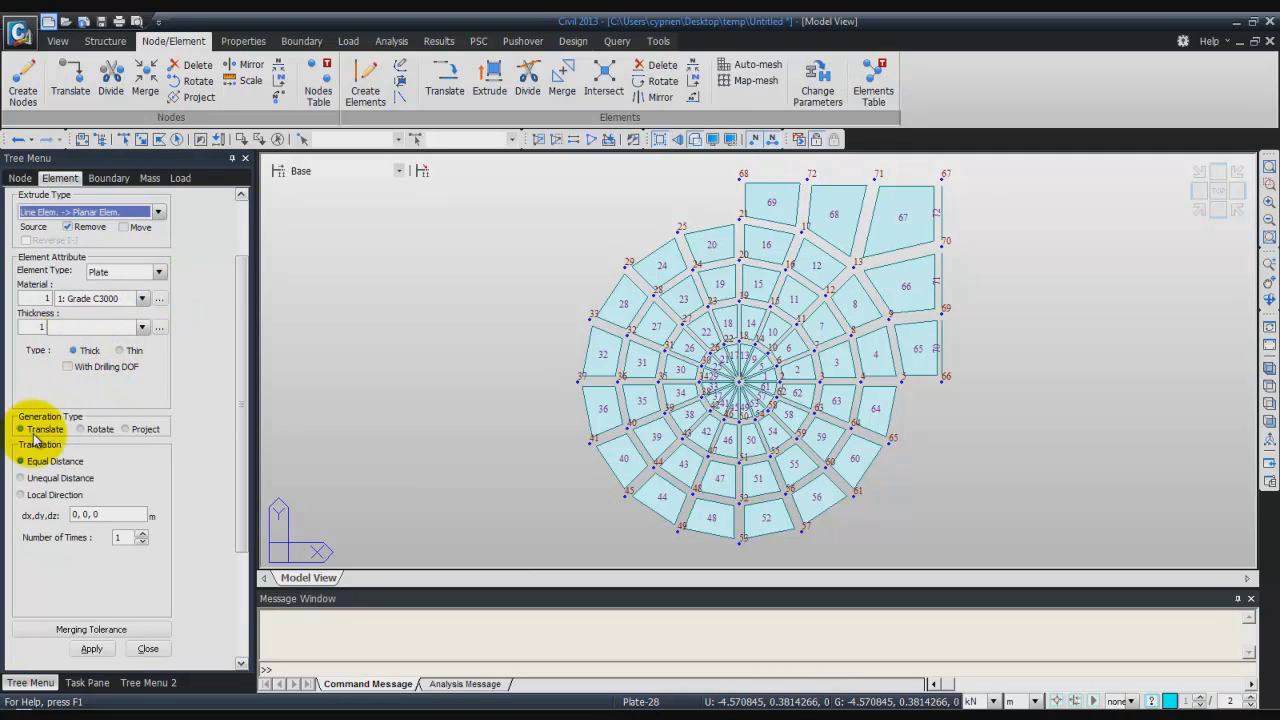
pyautogui.doubleClick(77, 514)
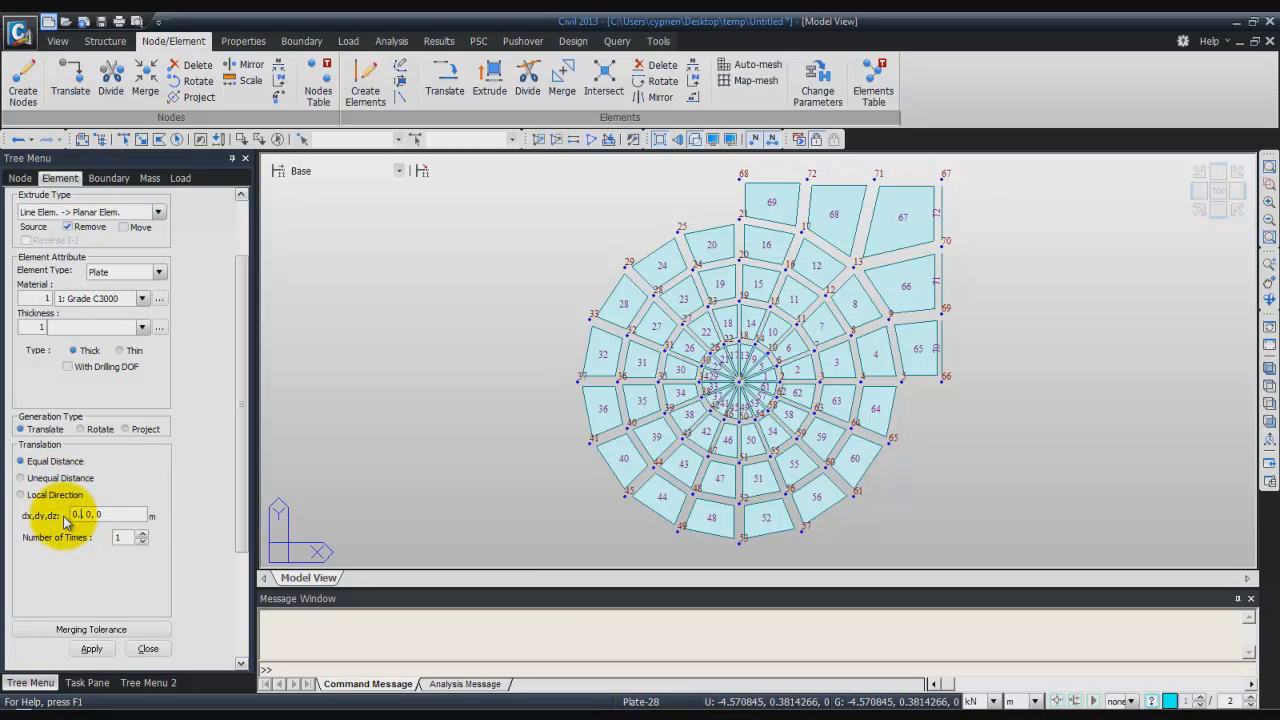
pyautogui.click(122, 537)
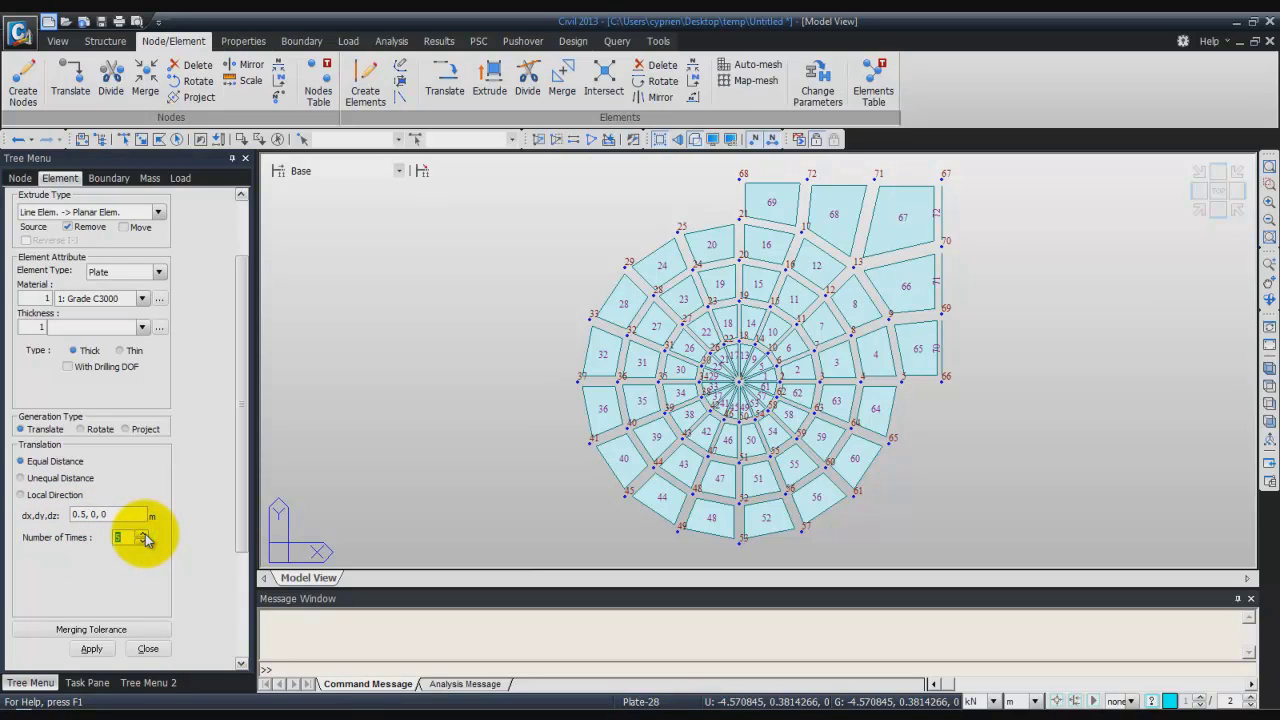
pyautogui.click(218, 140)
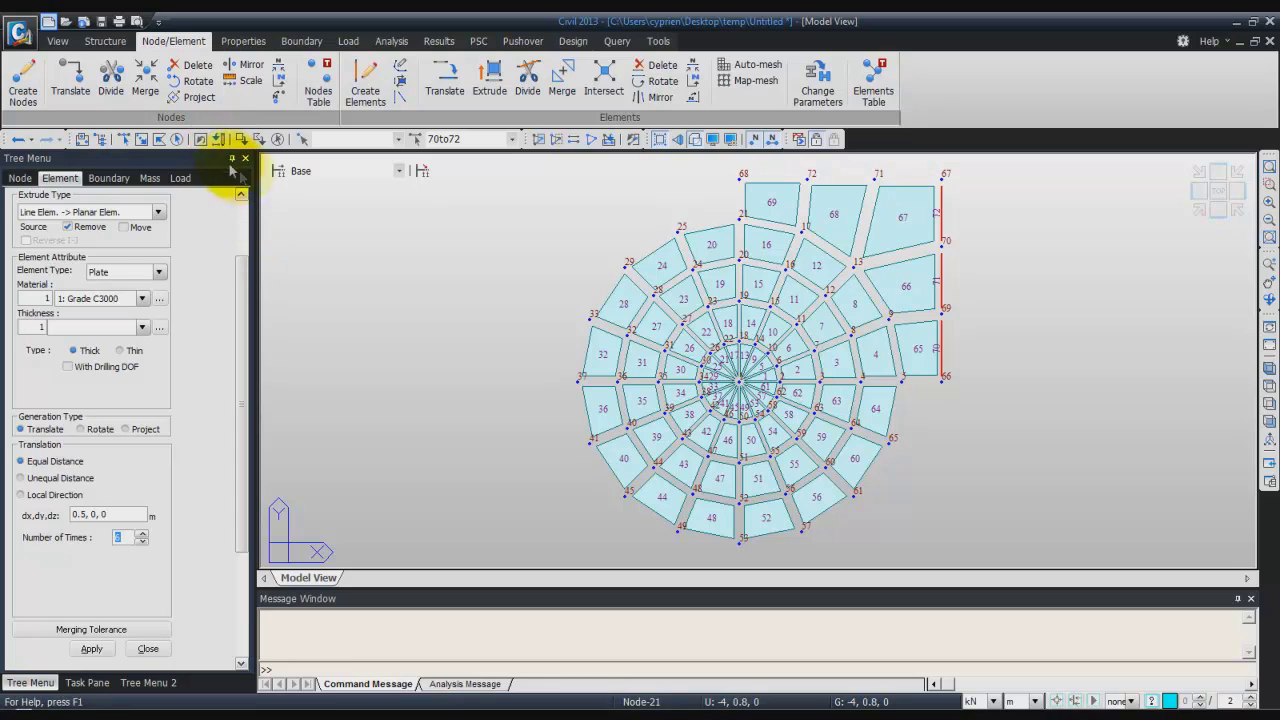
pyautogui.click(91, 648)
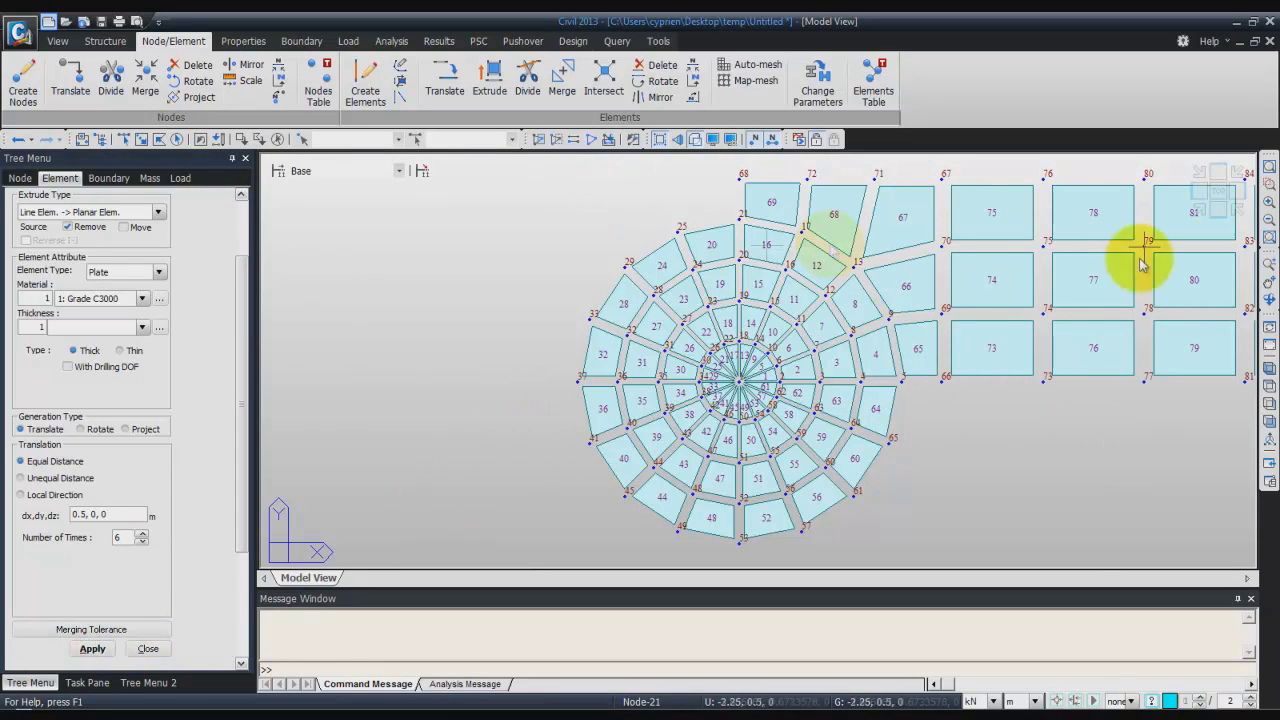
pyautogui.click(1213, 195)
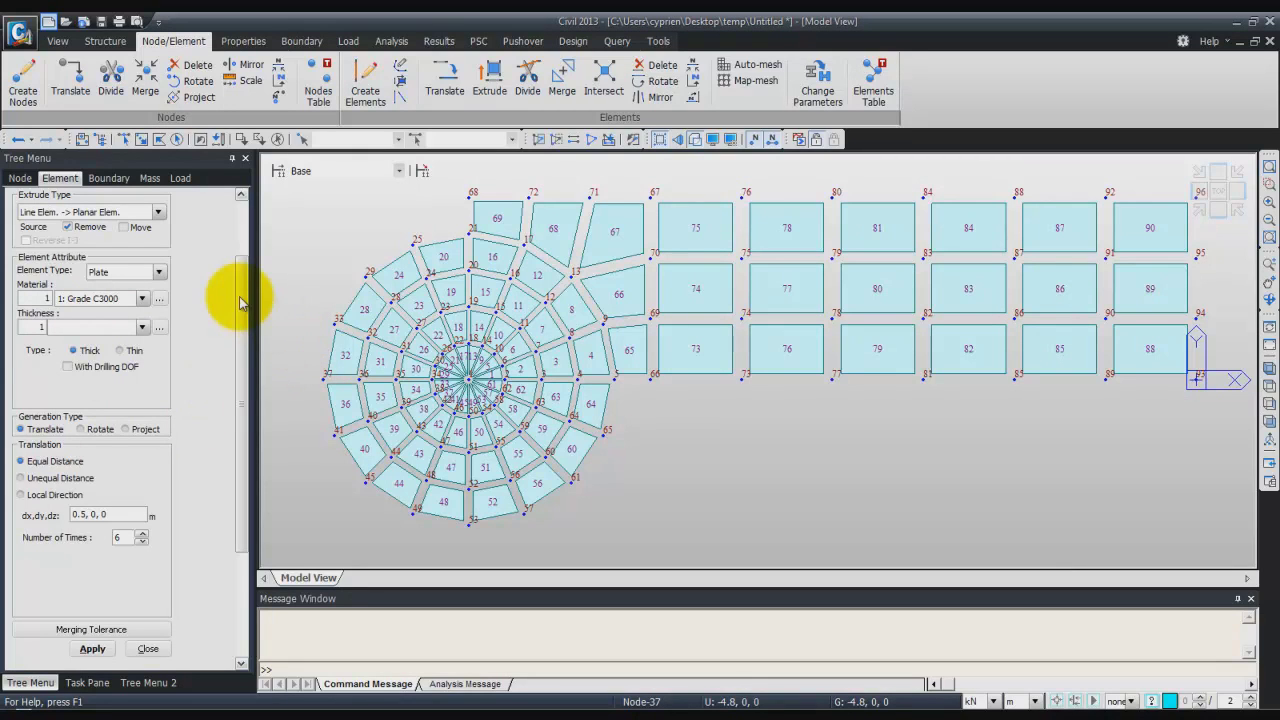
# Create truss elements along the upper edge of the mesh from node 68 to node 96.
pyautogui.moveTo(244, 288); pyautogui.dragTo(246, 232)
pyautogui.click(365, 85)
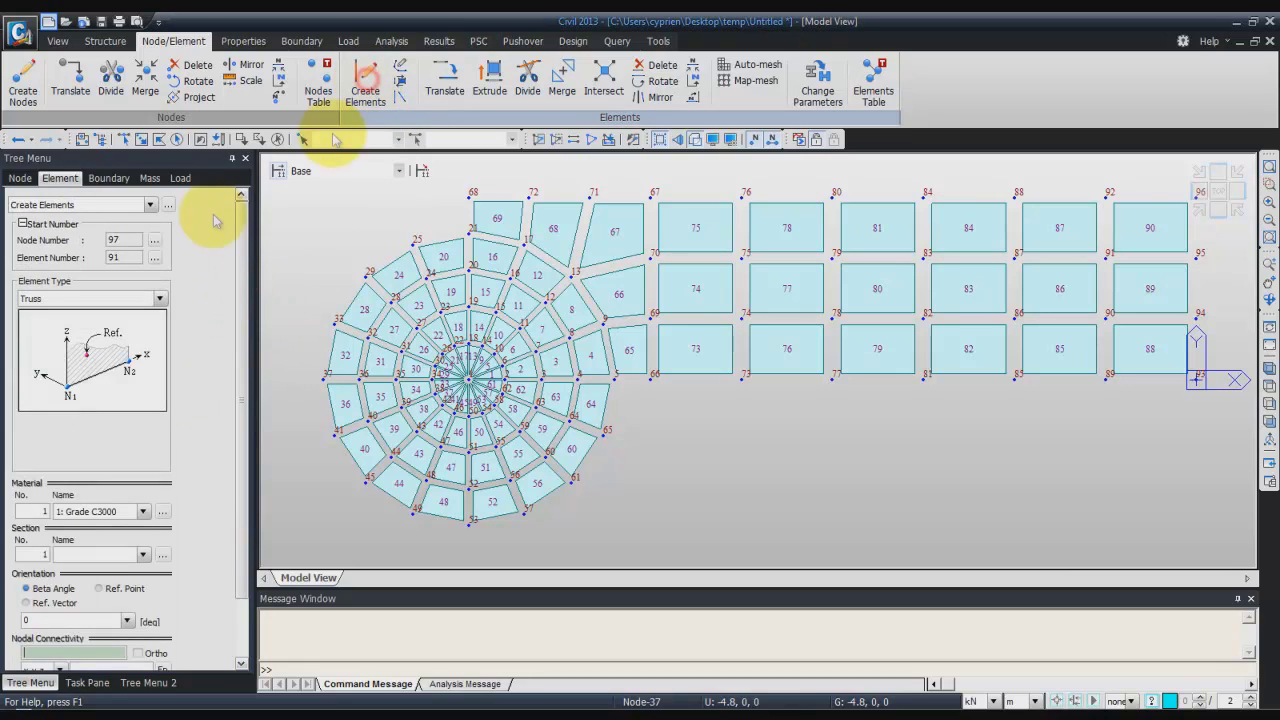
pyautogui.click(151, 204)
pyautogui.click(153, 204)
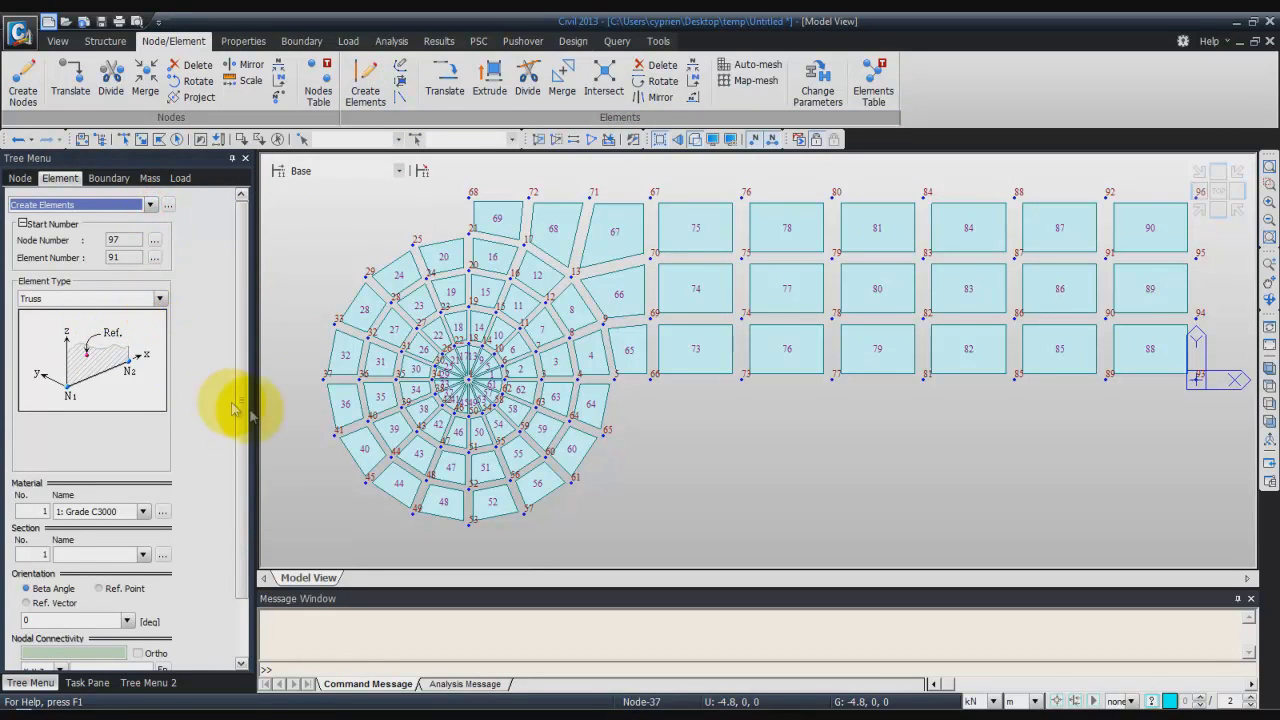
pyautogui.moveTo(234, 414); pyautogui.dragTo(238, 462)
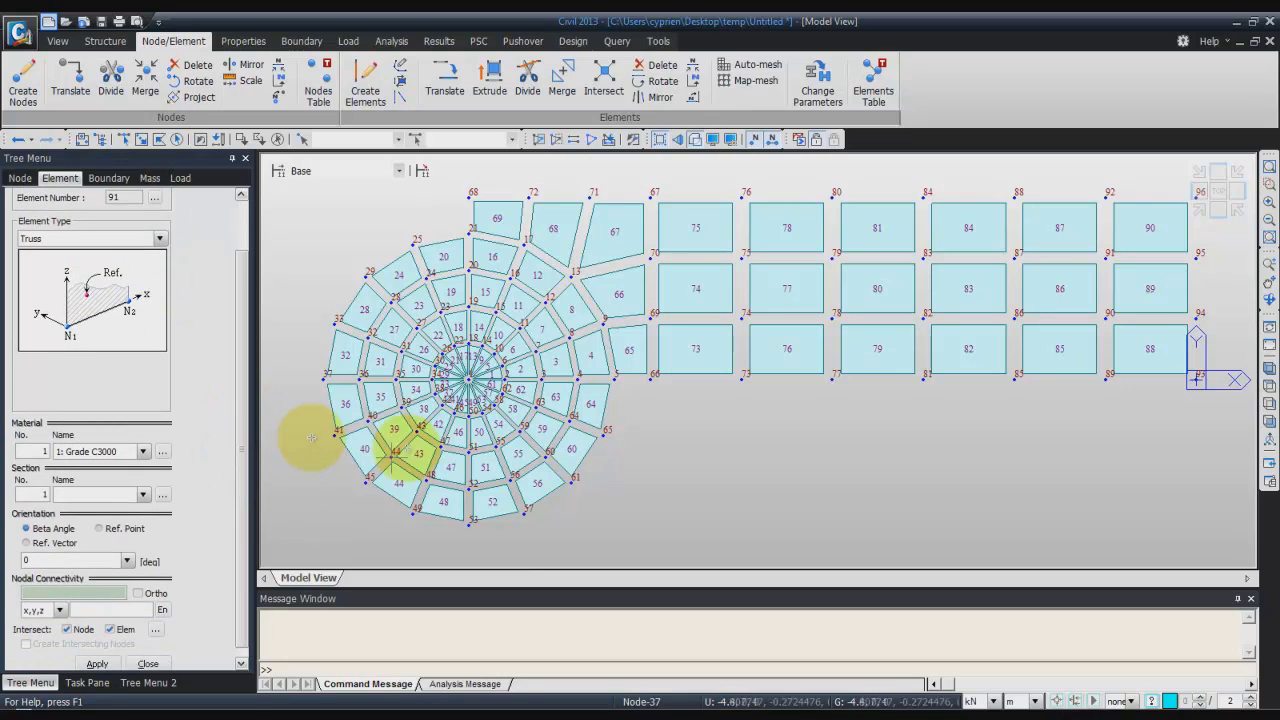
pyautogui.click(473, 200)
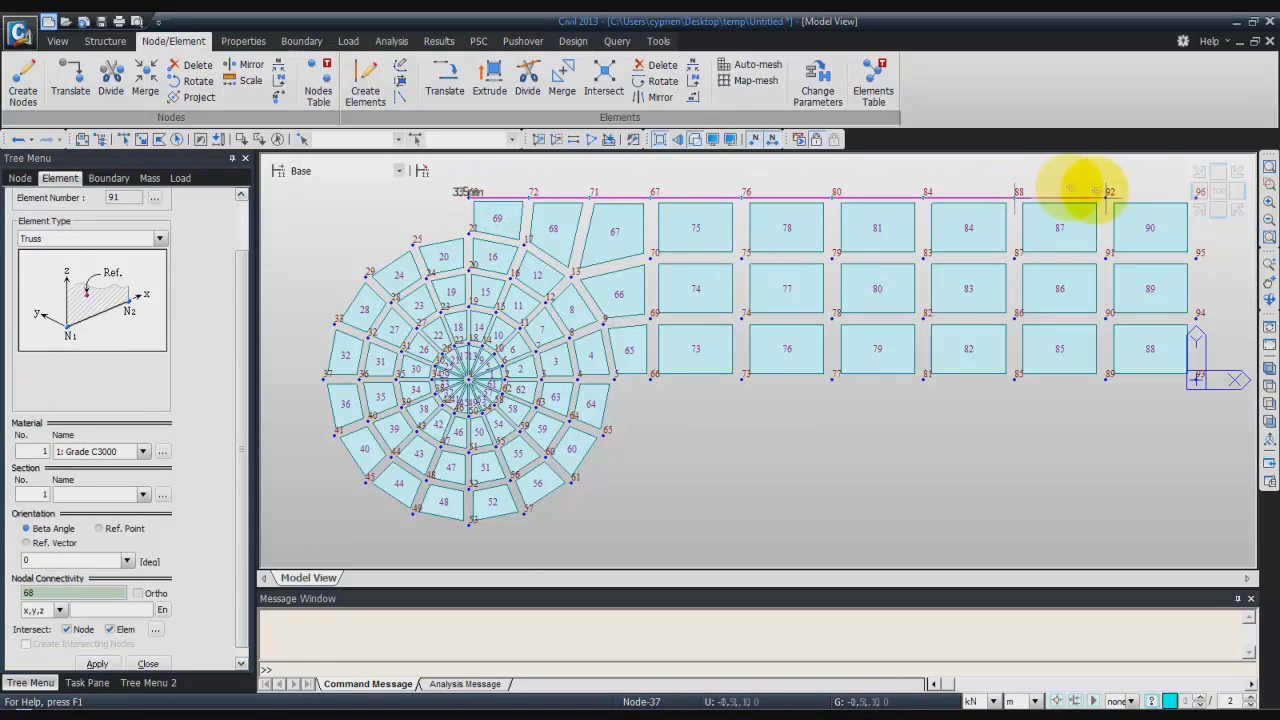
pyautogui.click(1192, 193)
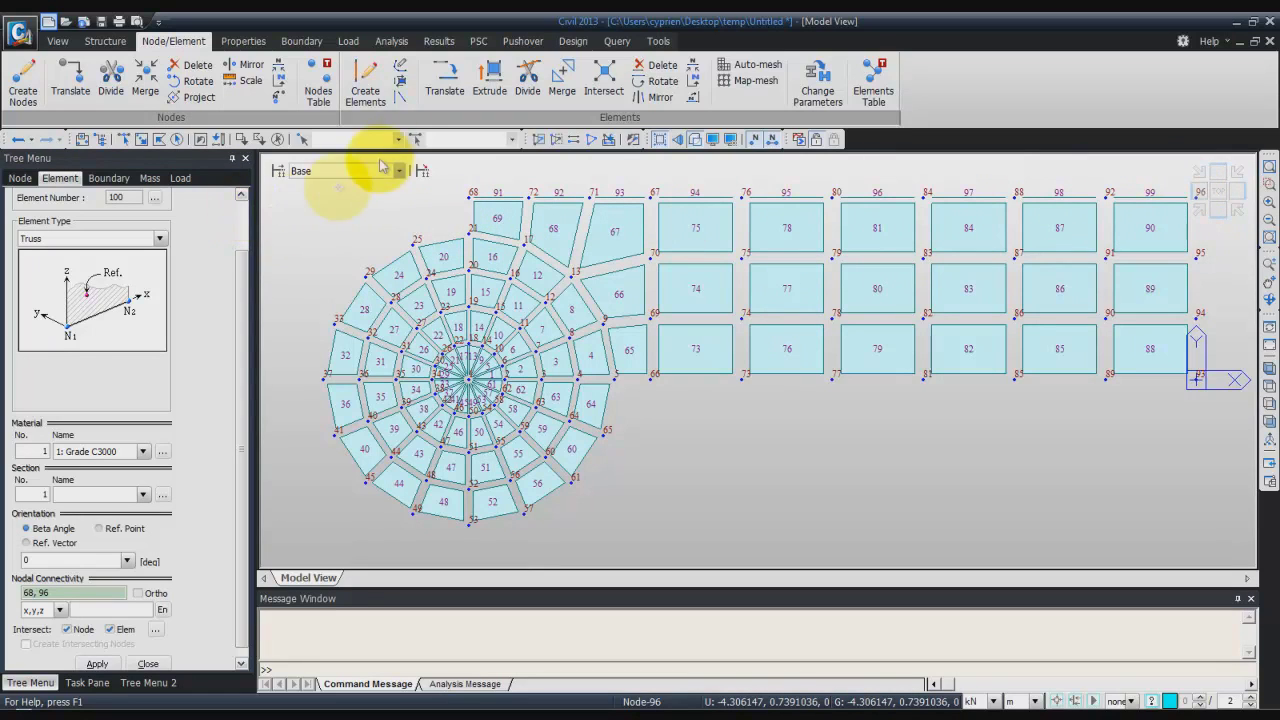
# Extrude the truss elements between nodes 68 and 96 from line to planar plate elements, with translation 0, 0.5, 0 m repeated 5 times.
pyautogui.click(491, 70)
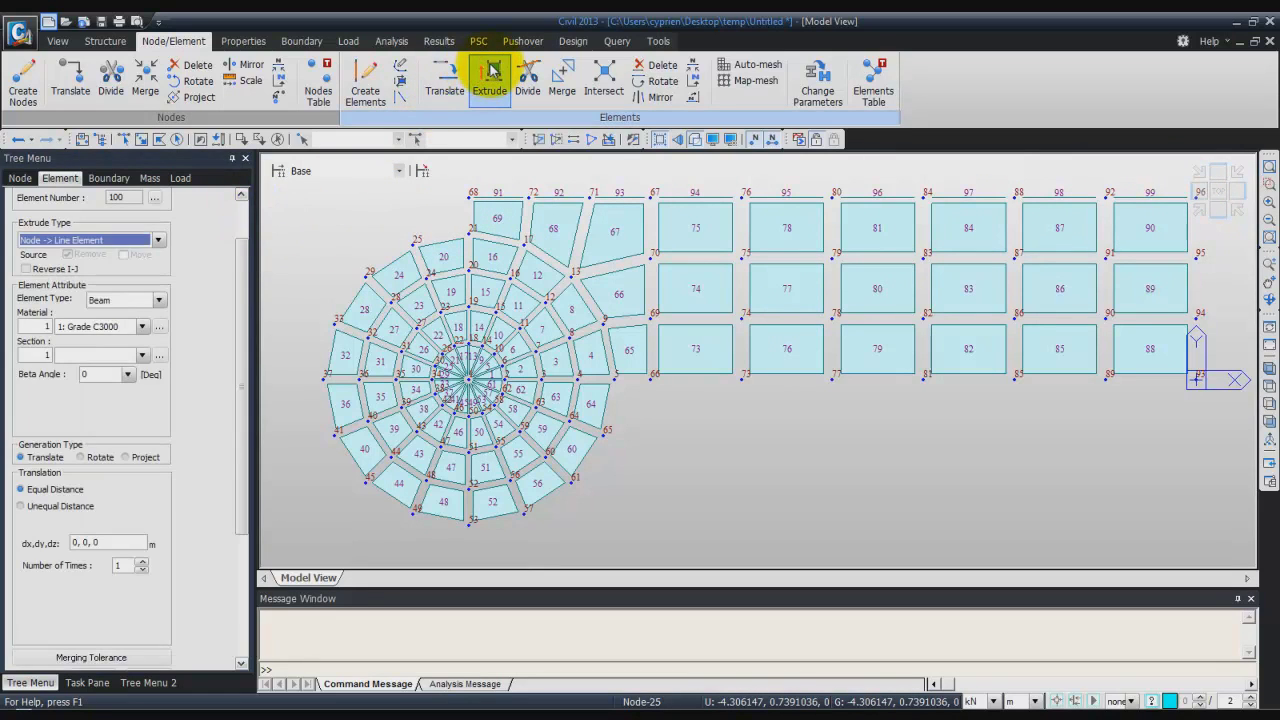
pyautogui.click(218, 140)
pyautogui.moveTo(240, 268); pyautogui.dragTo(224, 250)
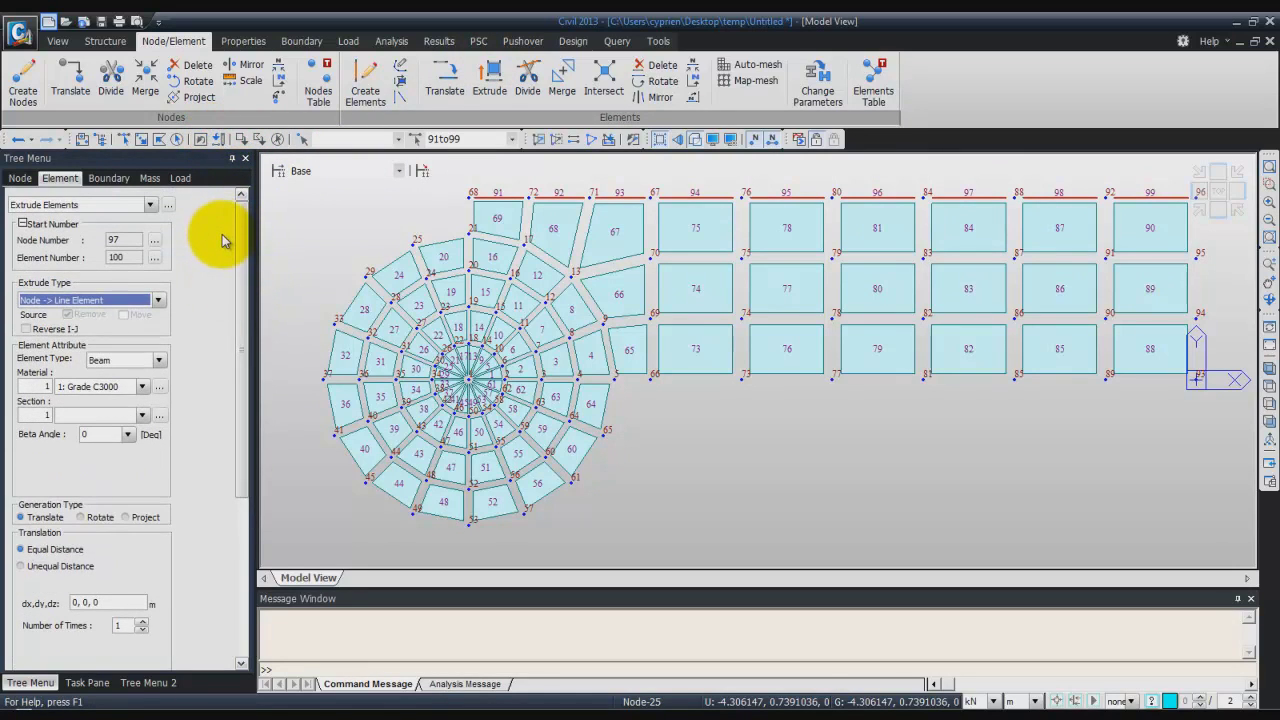
pyautogui.click(156, 300)
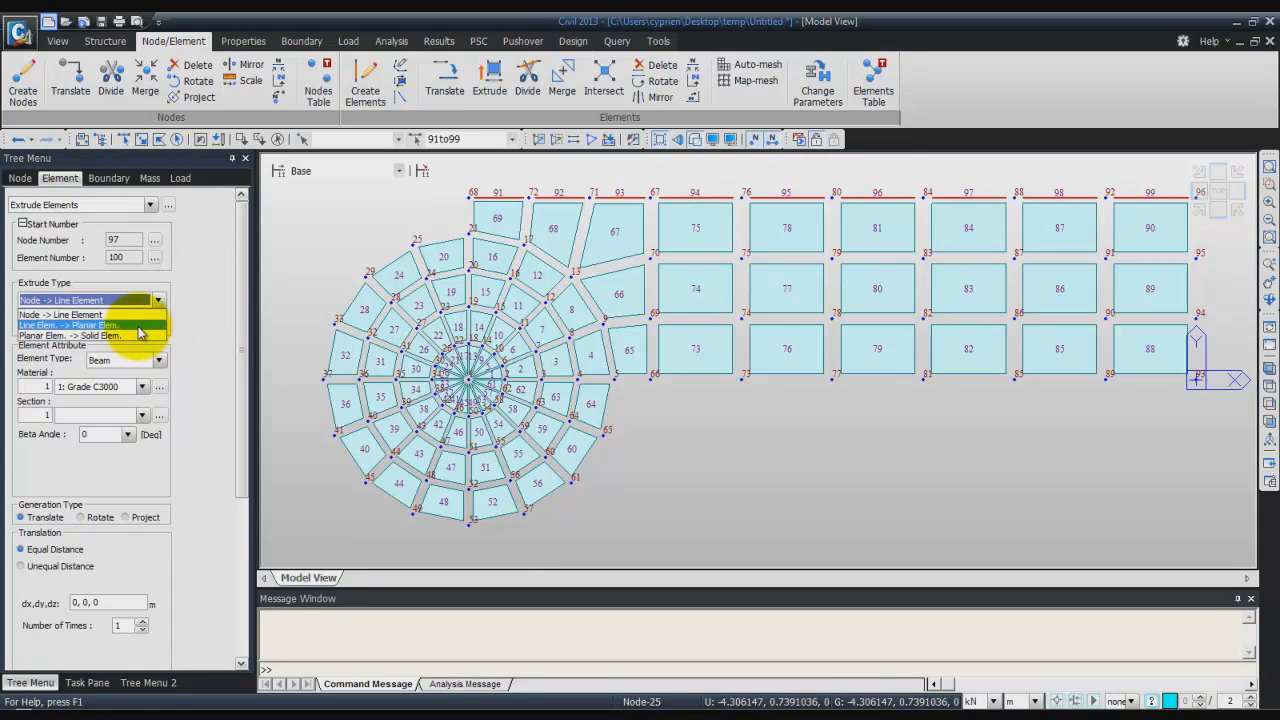
pyautogui.click(138, 327)
pyautogui.moveTo(238, 300); pyautogui.dragTo(232, 325)
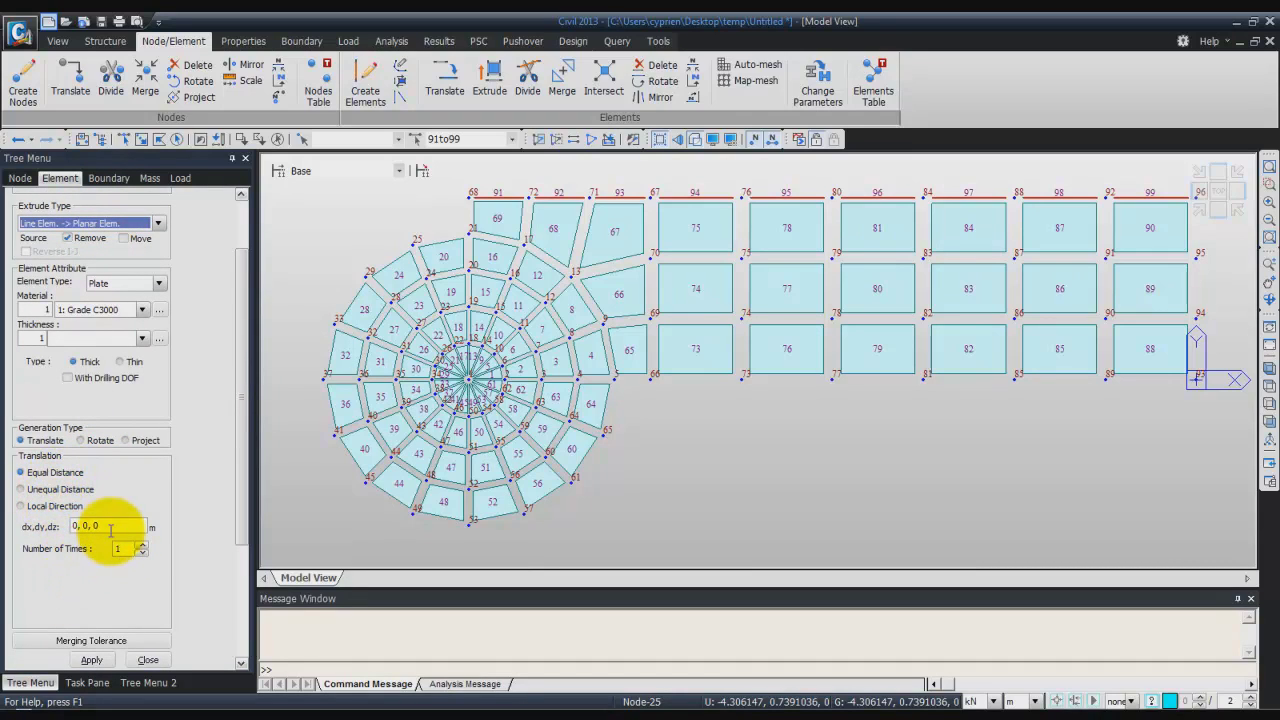
pyautogui.moveTo(87, 526); pyautogui.dragTo(141, 519)
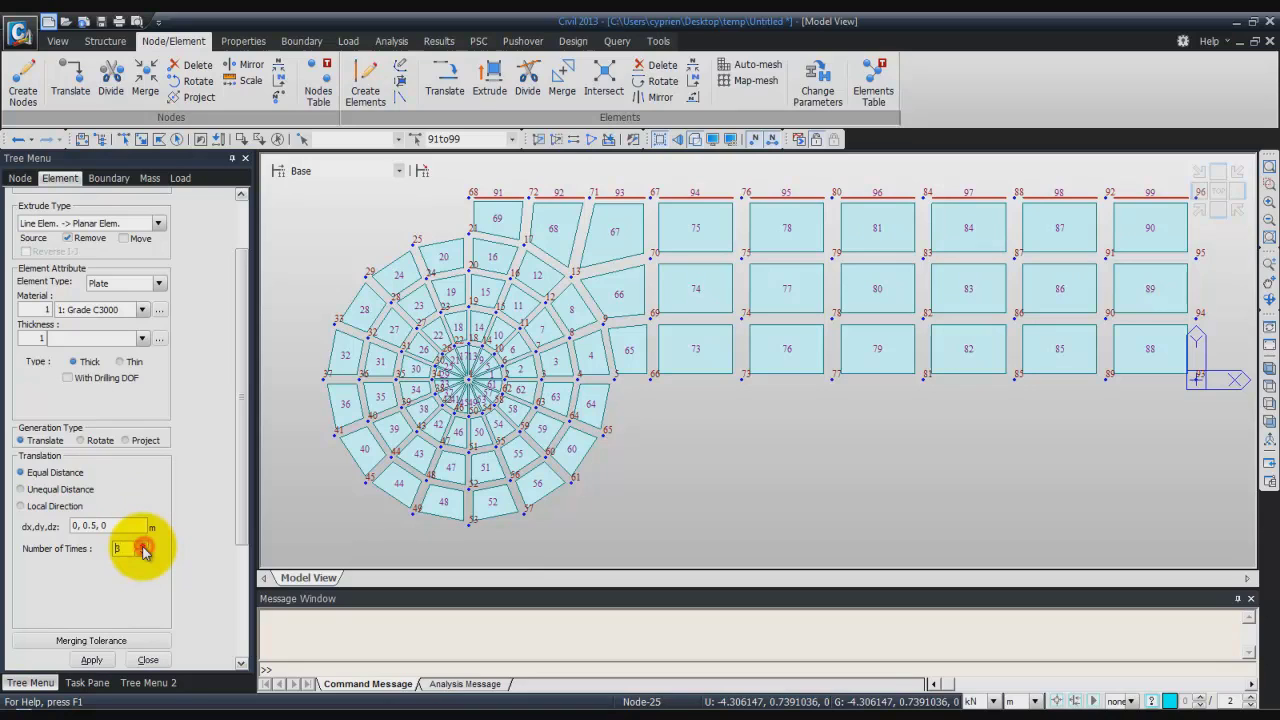
pyautogui.click(90, 660)
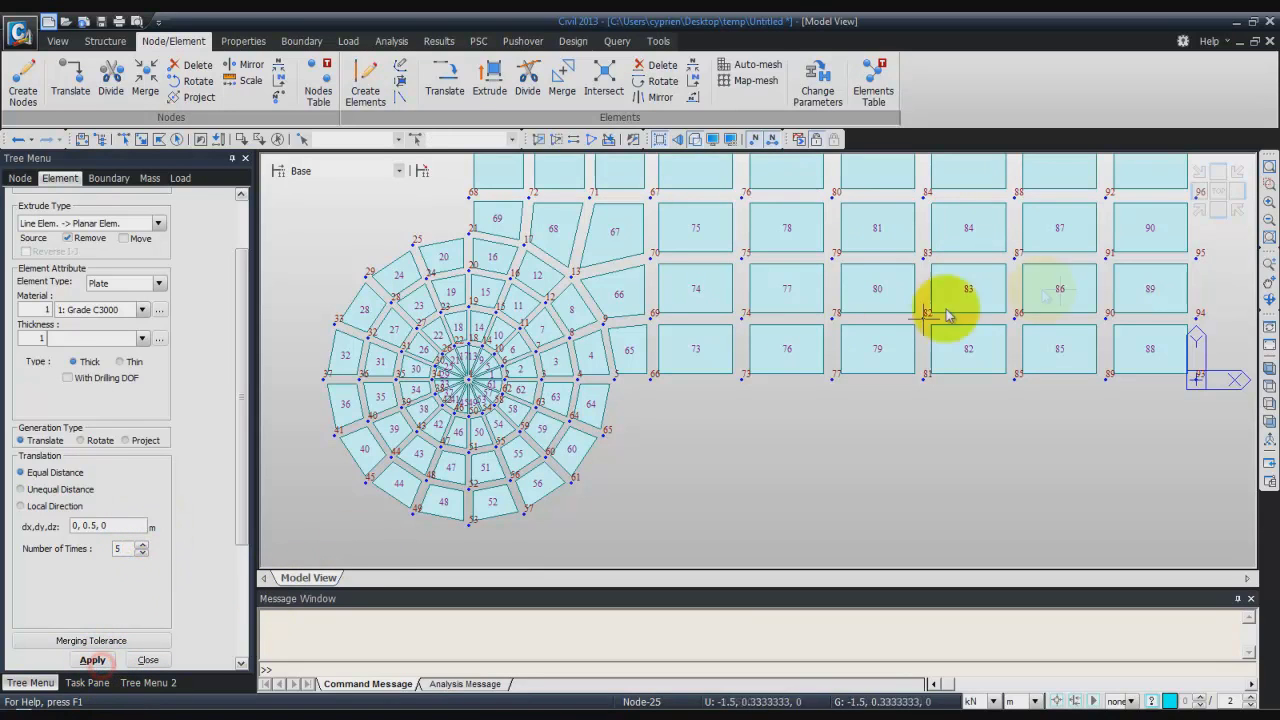
pyautogui.click(1218, 192)
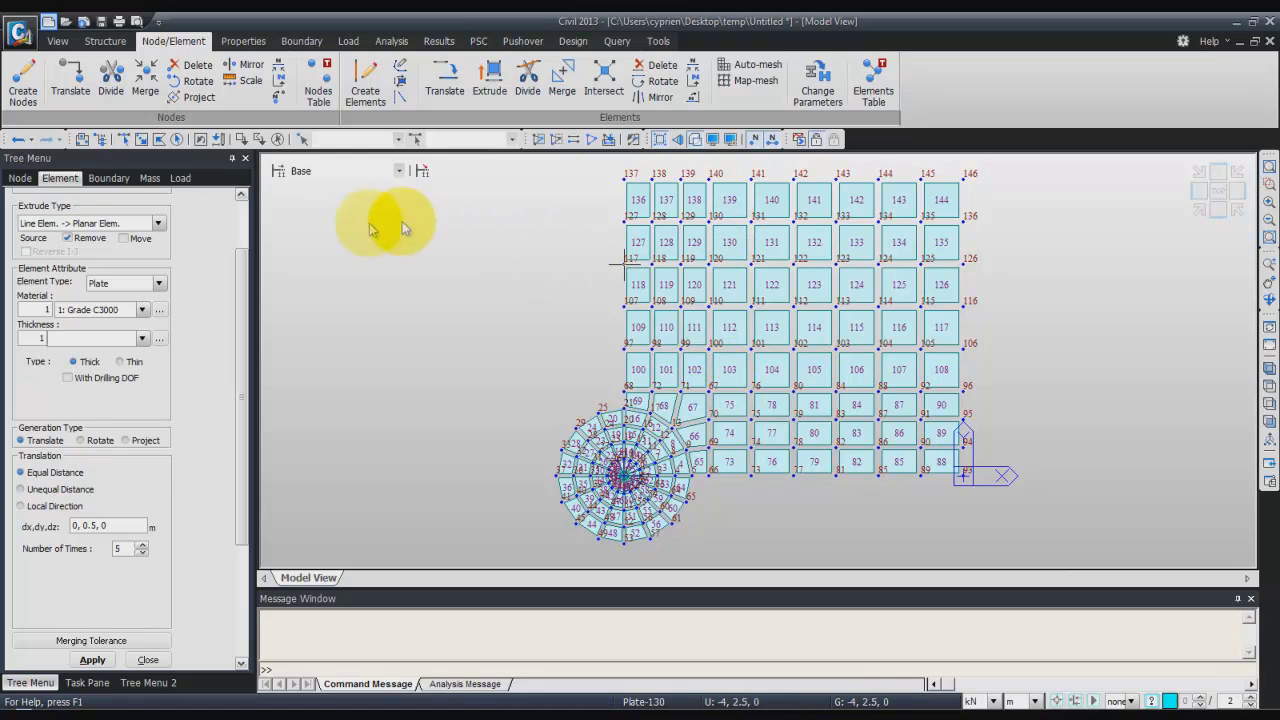
# Mirror a copy of all elements except the Circular Column group about the z-x plane at y = 0 m.
pyautogui.moveTo(241, 268); pyautogui.dragTo(241, 220)
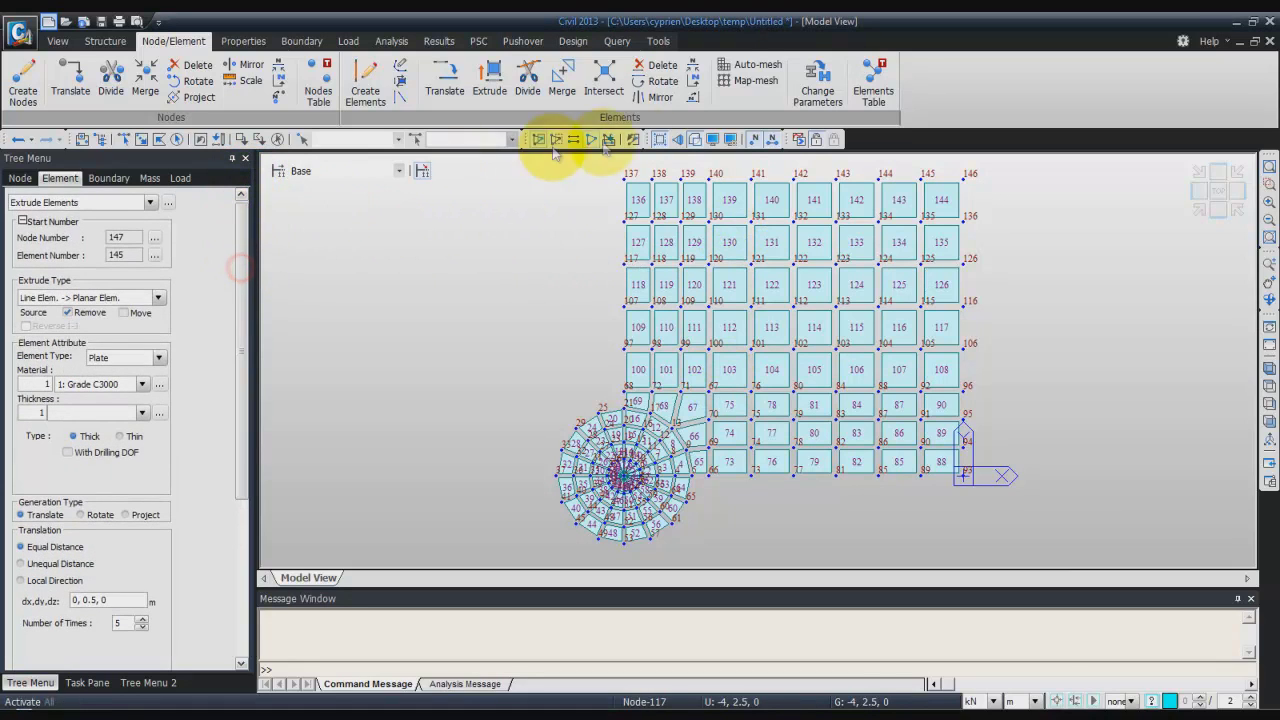
pyautogui.click(648, 97)
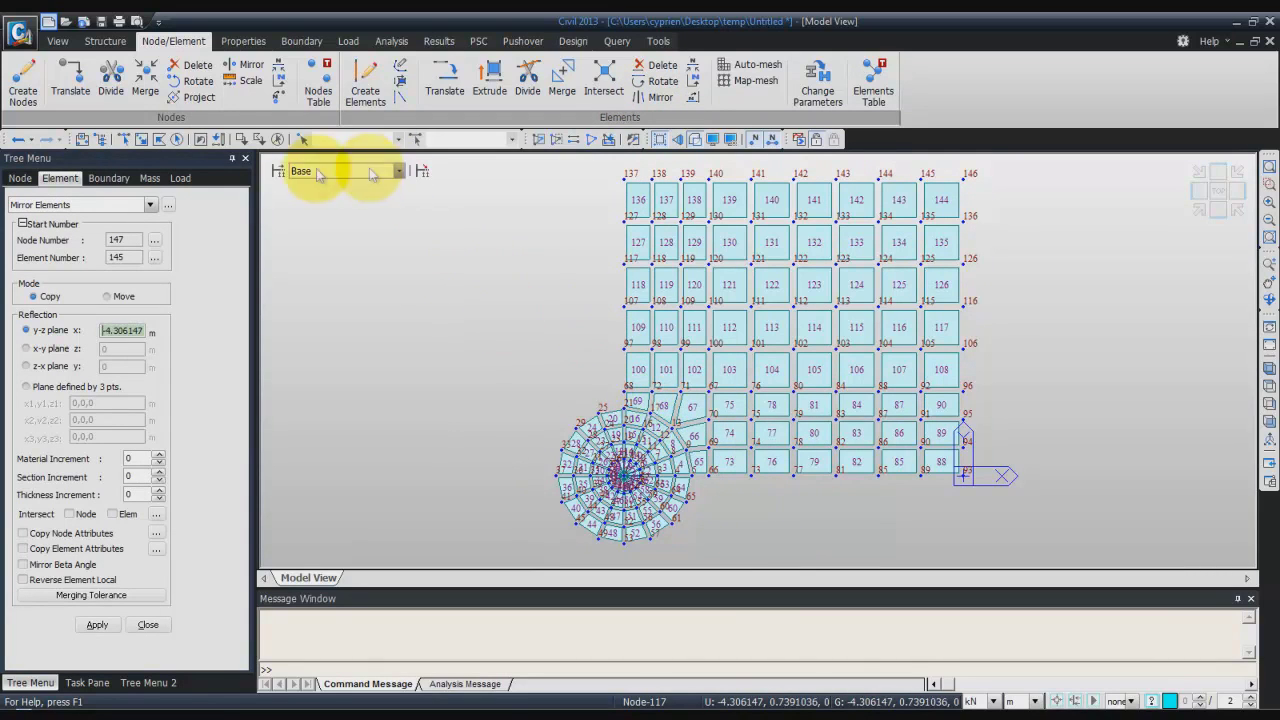
pyautogui.click(177, 138)
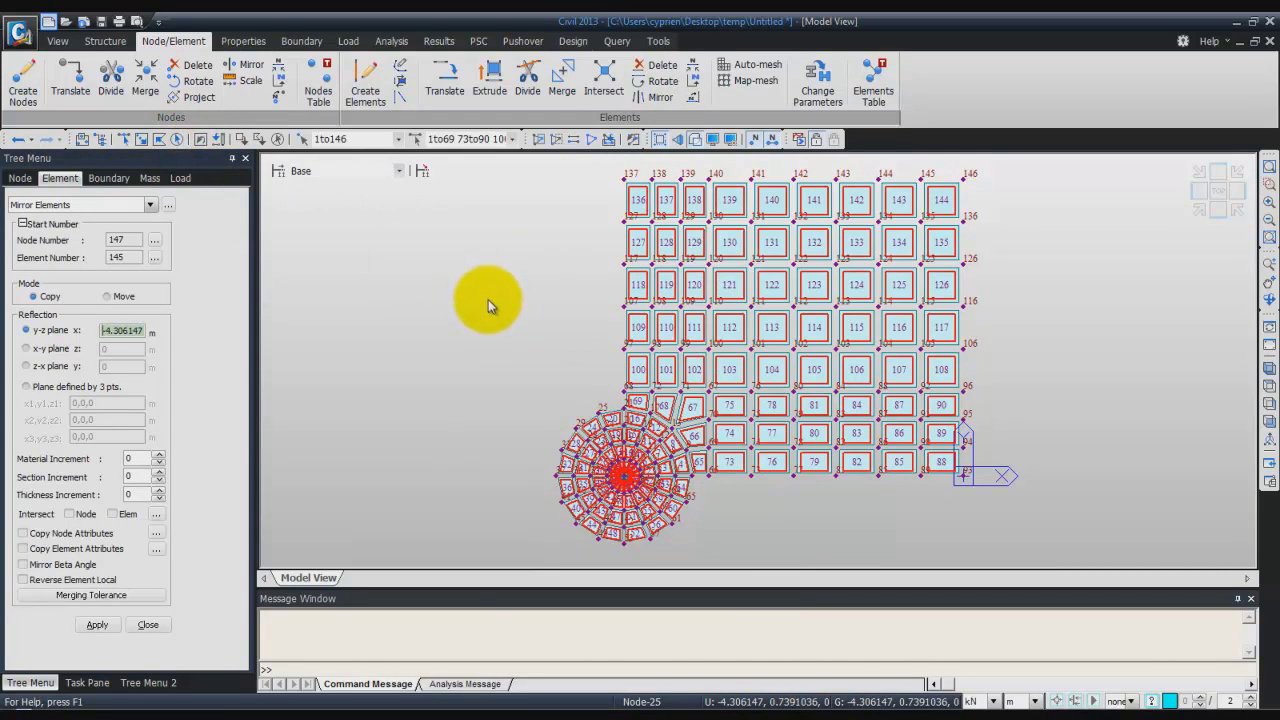
pyautogui.click(82, 138)
pyautogui.rightClick(121, 222)
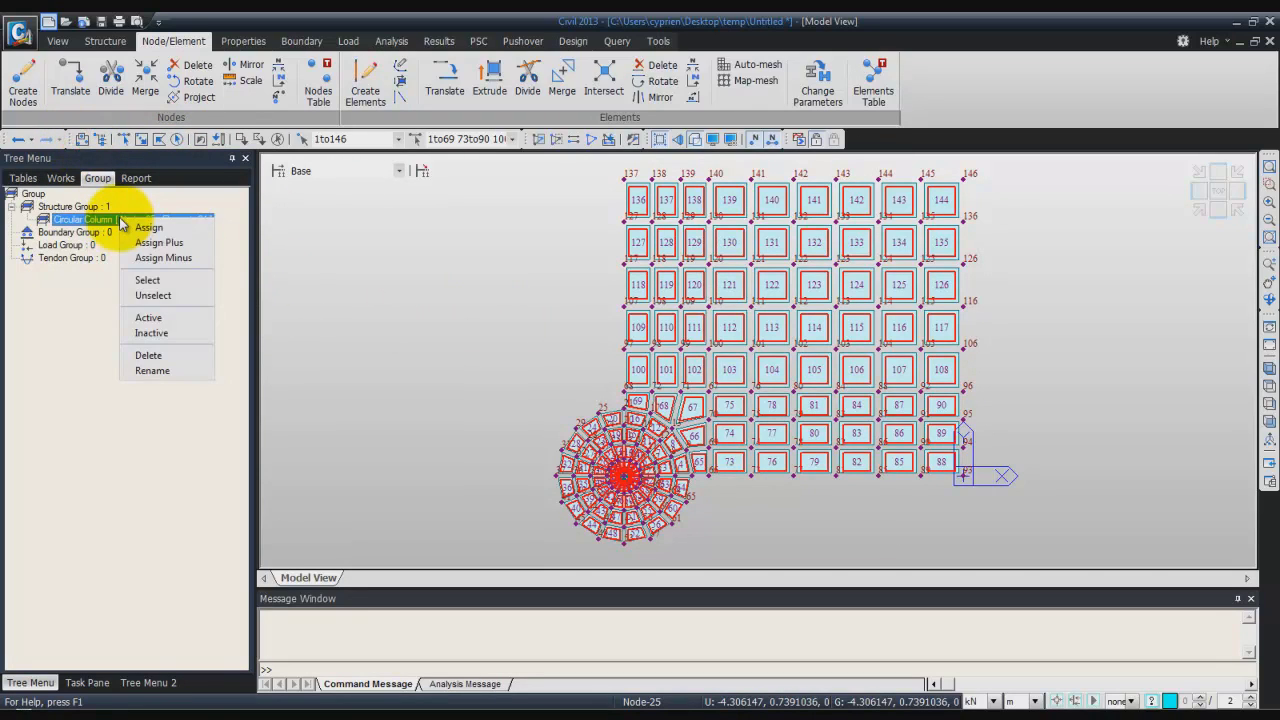
pyautogui.click(180, 295)
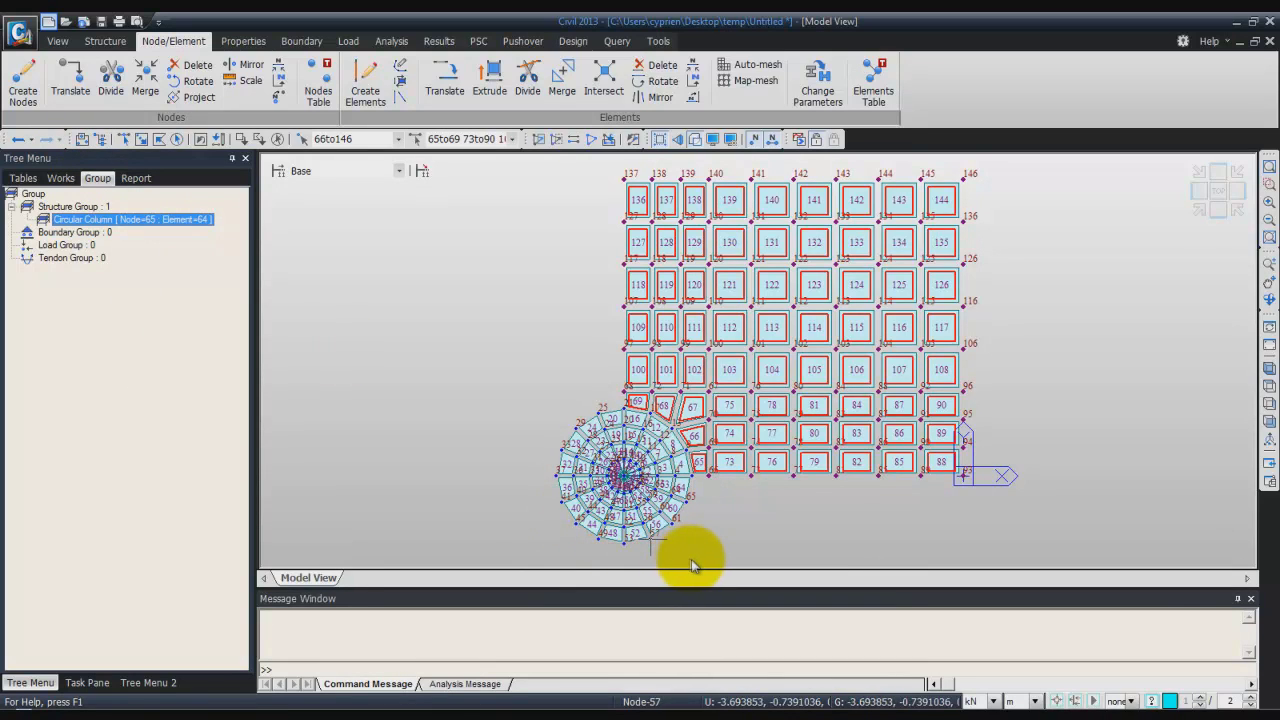
pyautogui.click(655, 97)
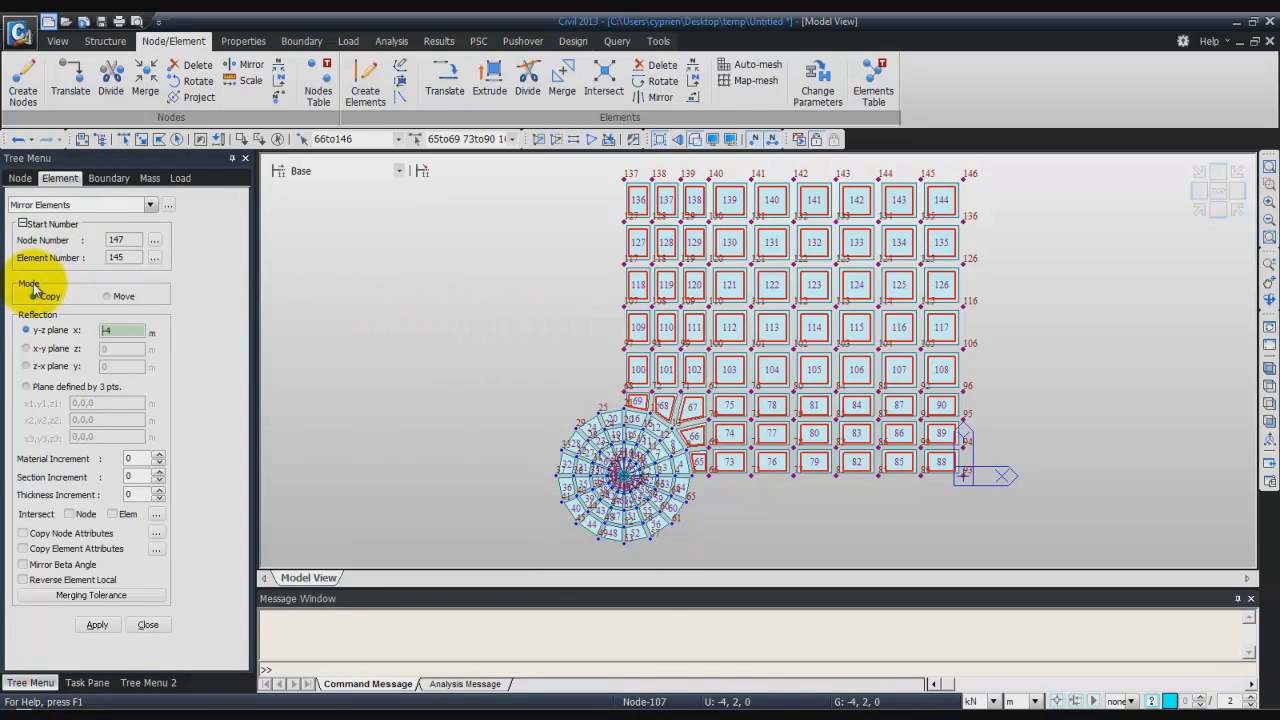
pyautogui.click(27, 367)
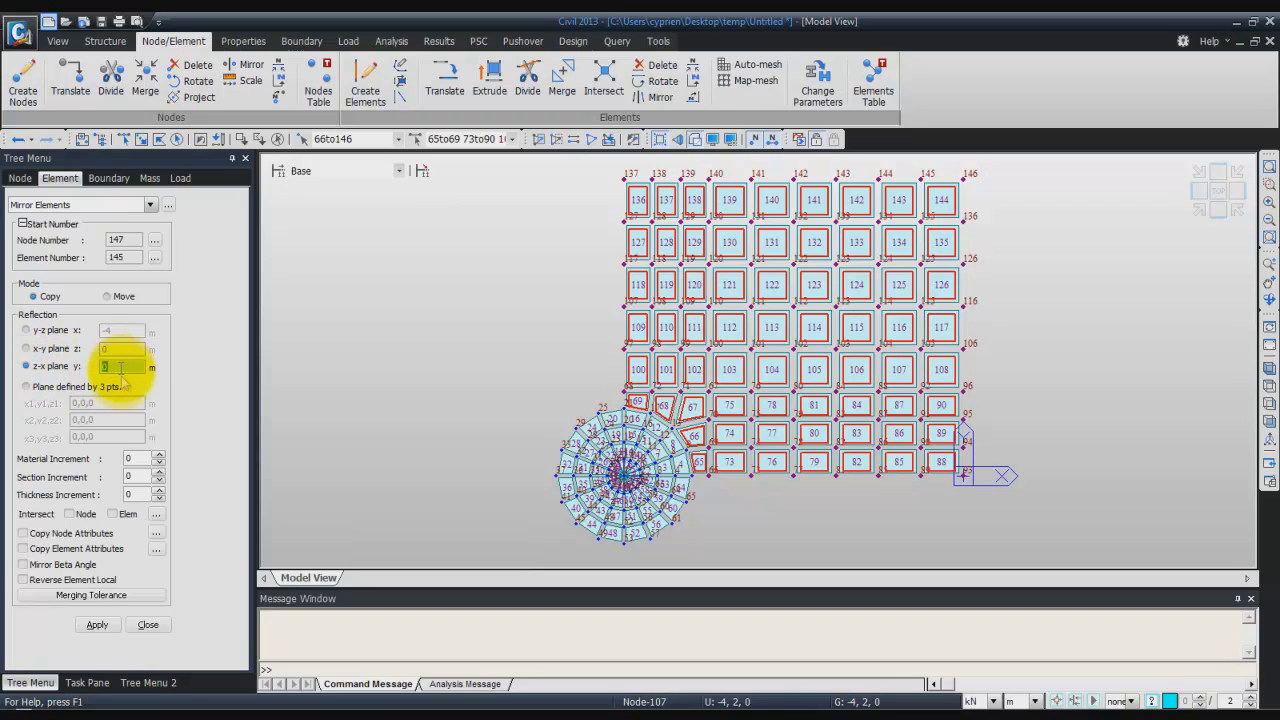
pyautogui.click(104, 625)
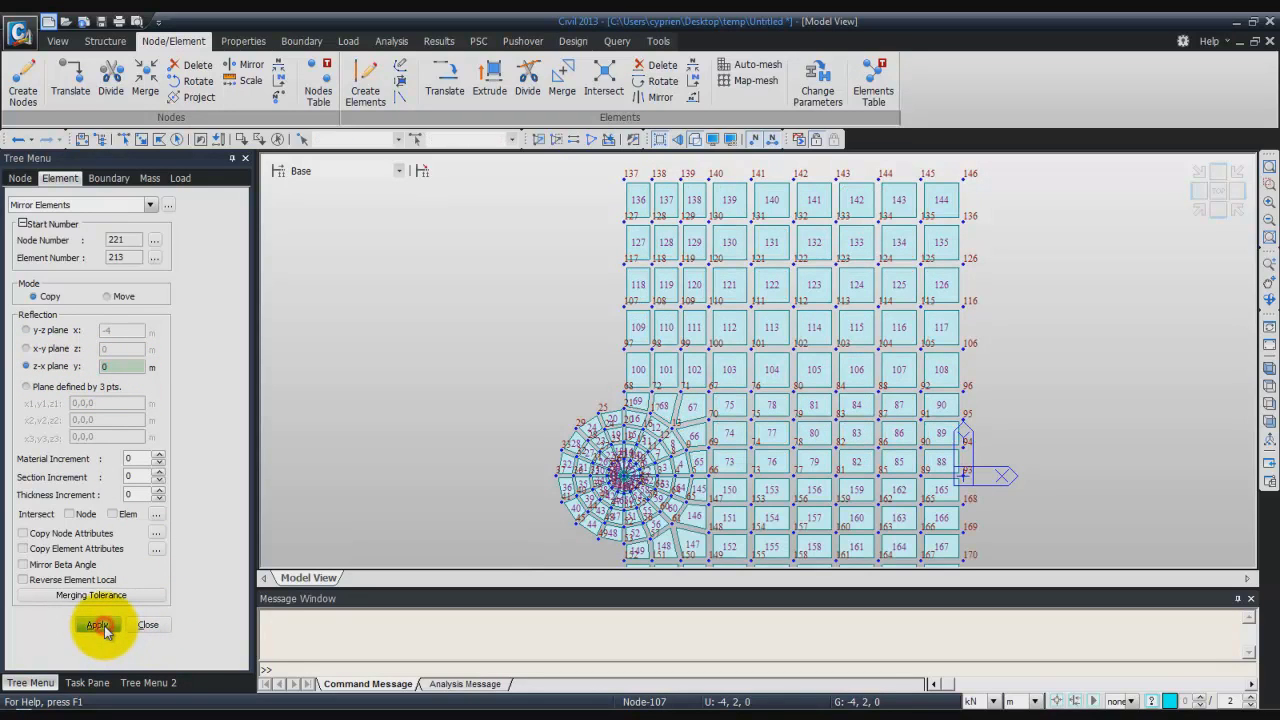
# Reselect the original quarter footing plates and mirror a copy about the y-z plane at x = -4 m.
pyautogui.click(1203, 197)
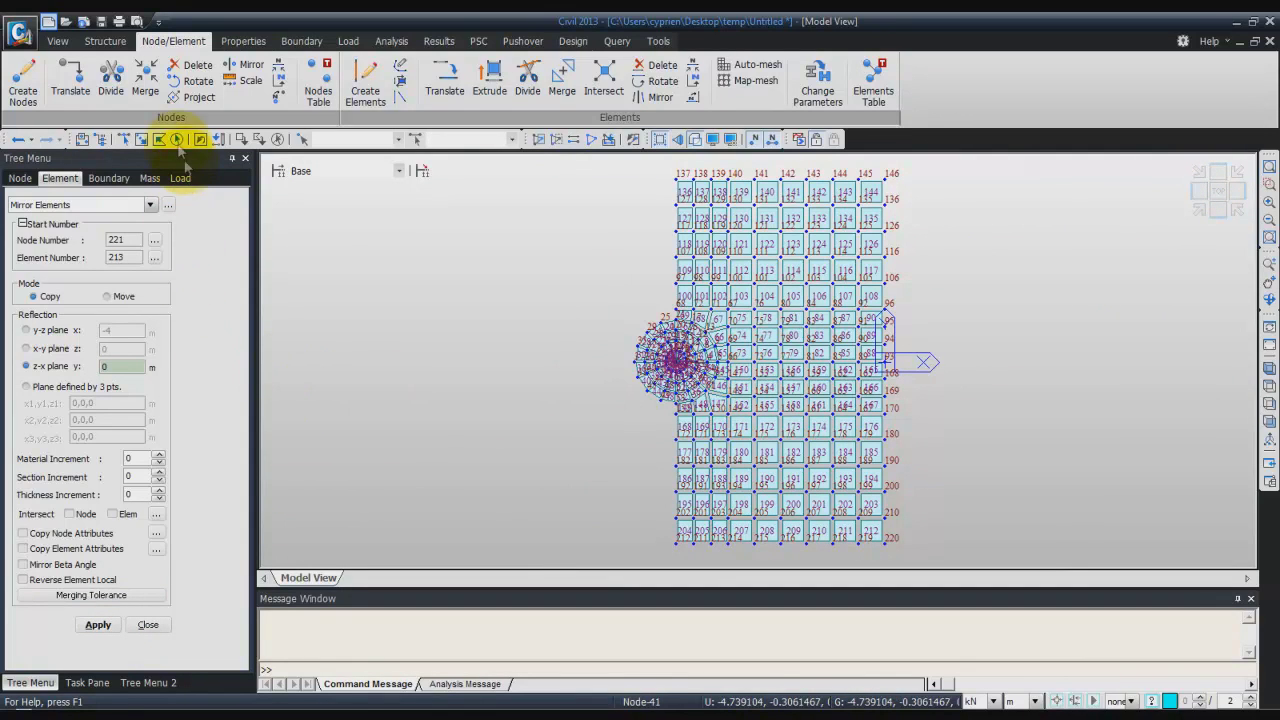
pyautogui.click(200, 139)
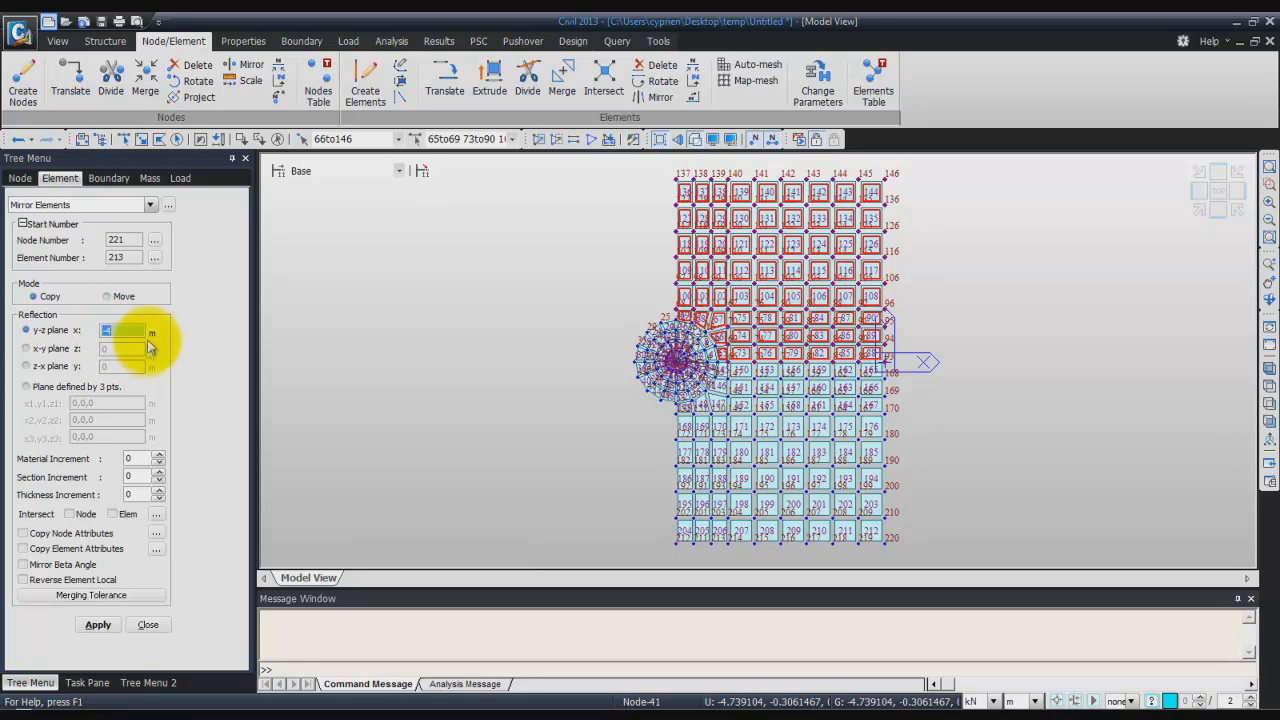
pyautogui.click(97, 624)
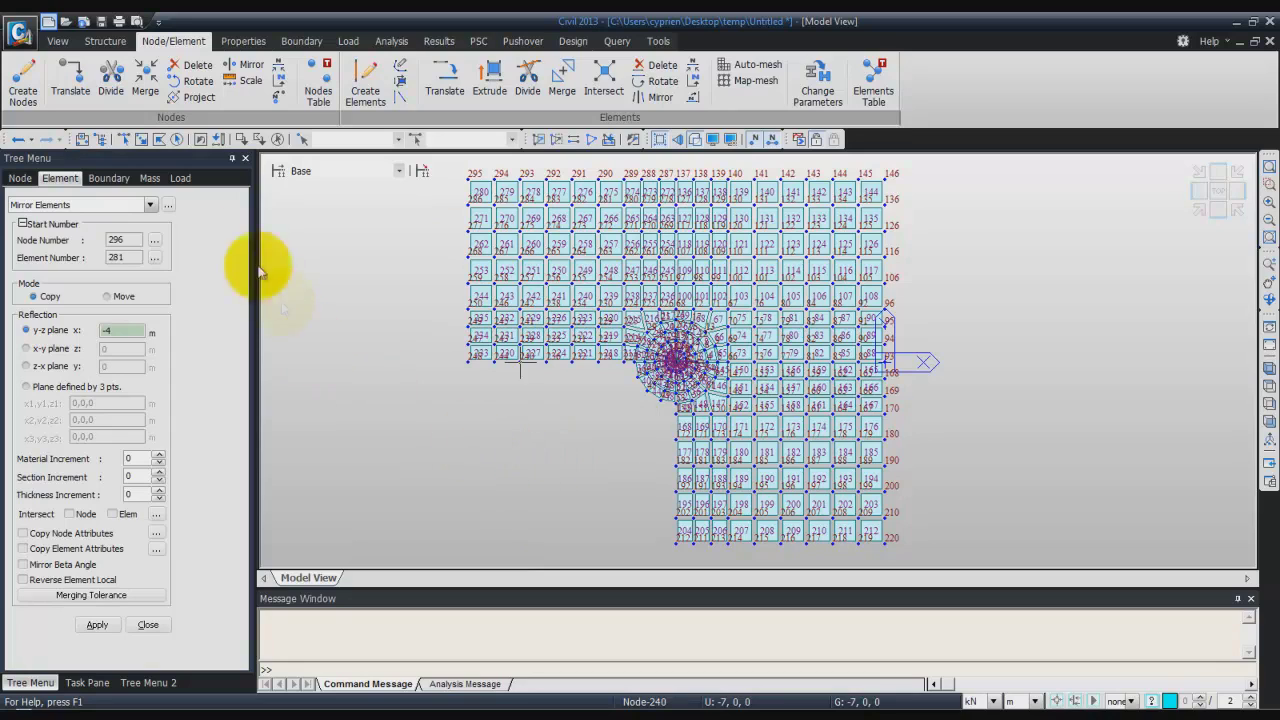
# Select the most recently created plates and mirror a copy about the z-x plane at y = 0 m, completing the footing.
pyautogui.click(221, 139)
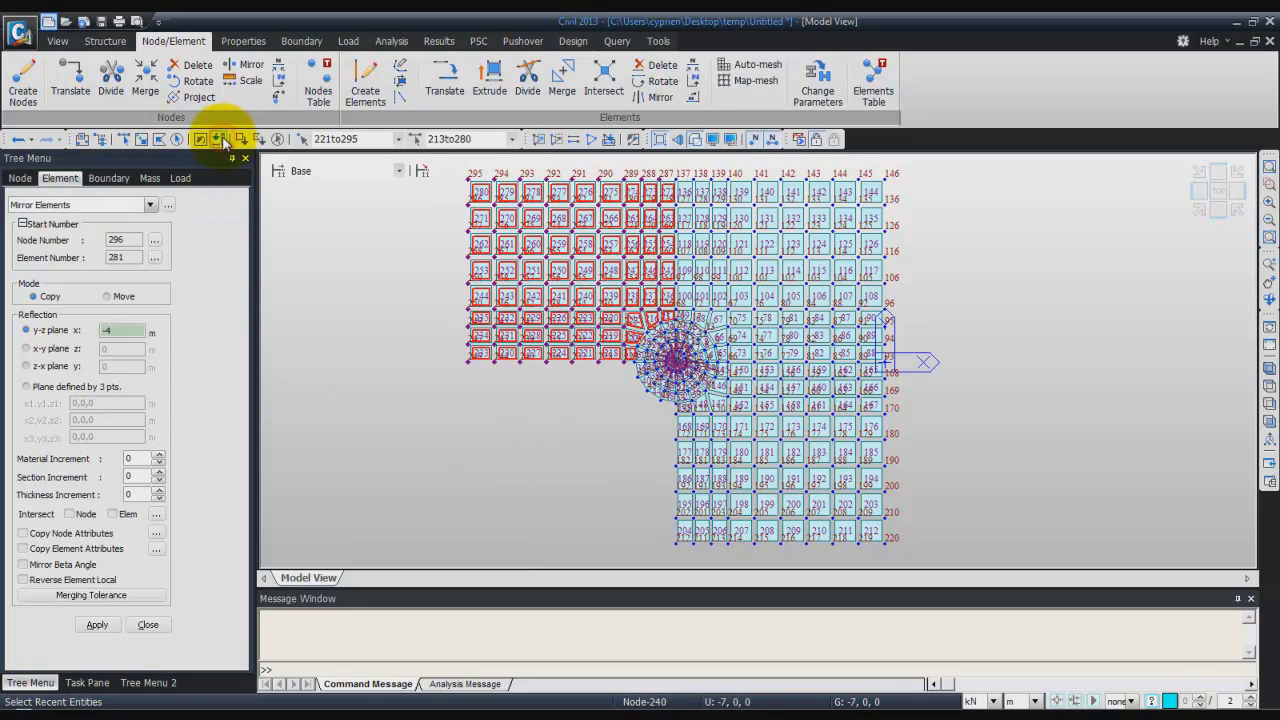
pyautogui.click(27, 367)
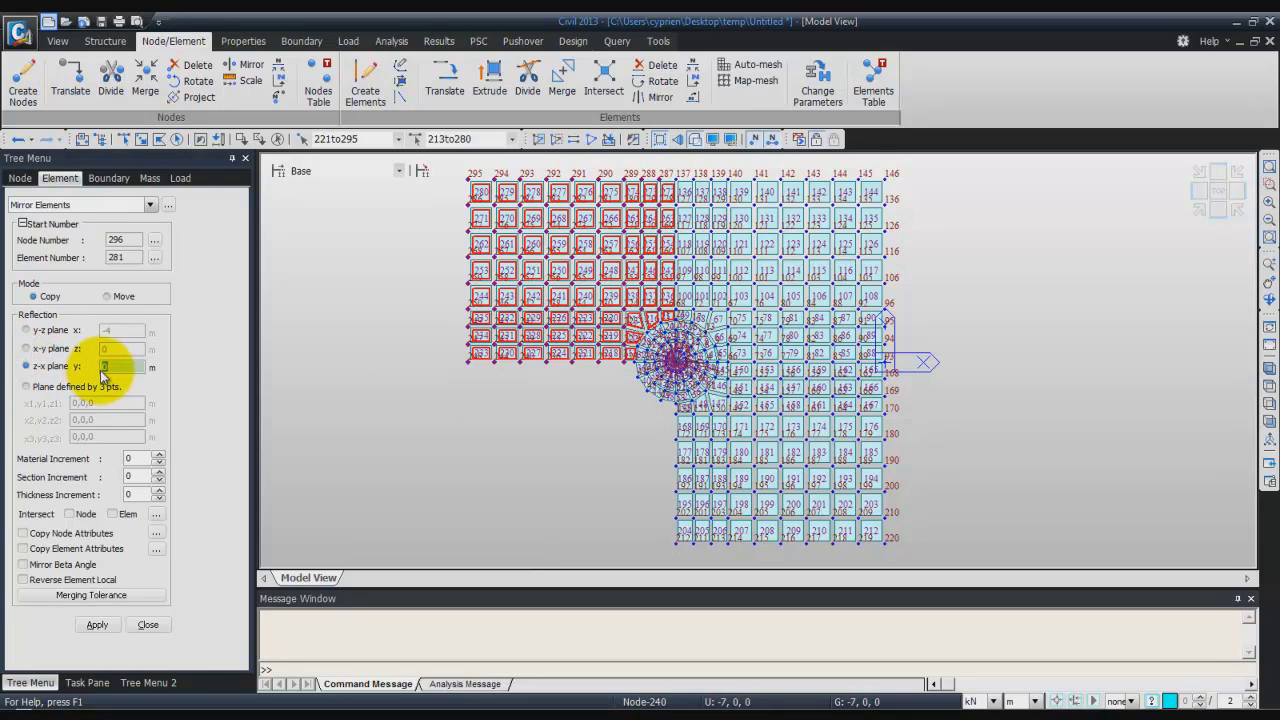
pyautogui.click(100, 624)
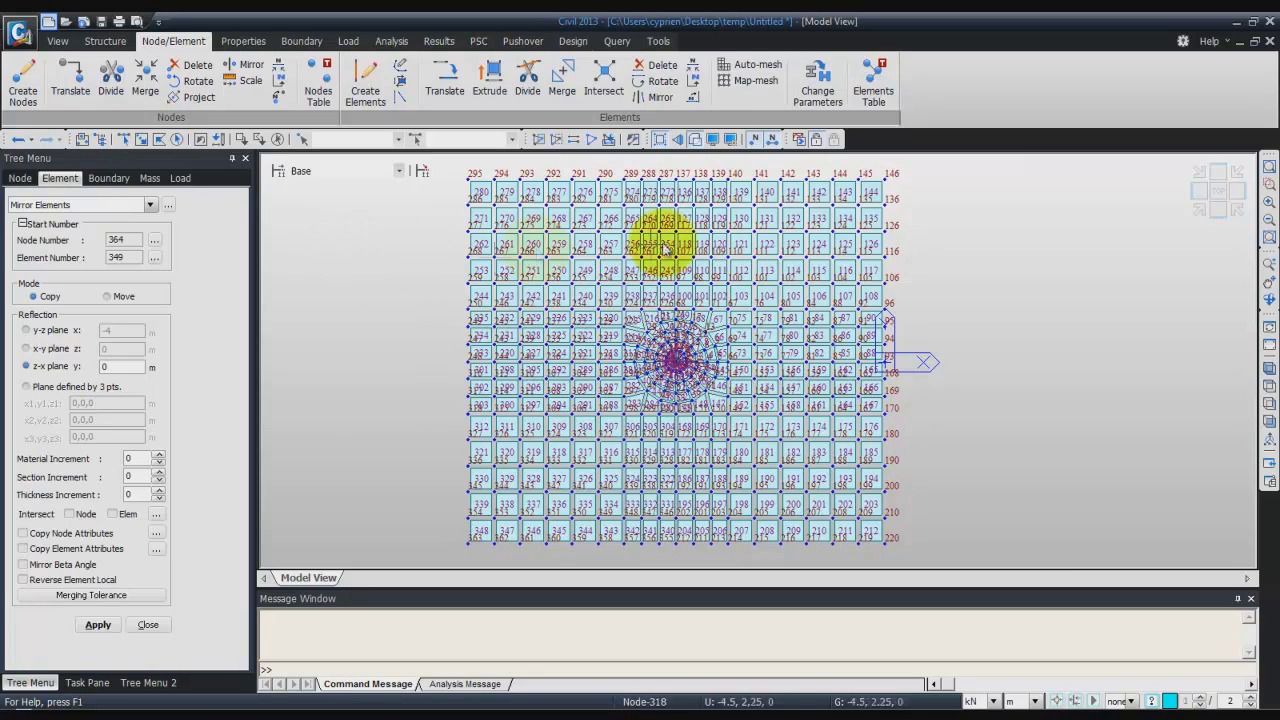
# Hide the node numbers and element numbers in the model view.
pyautogui.click(755, 141)
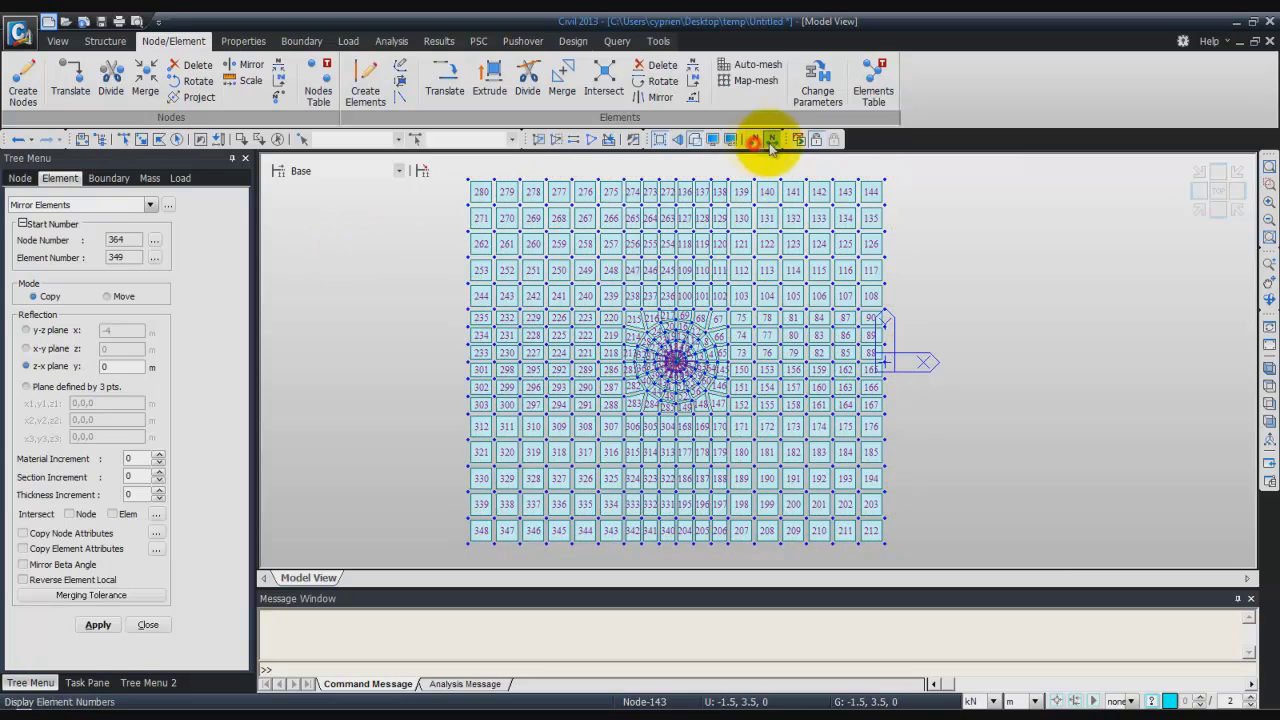
pyautogui.click(773, 139)
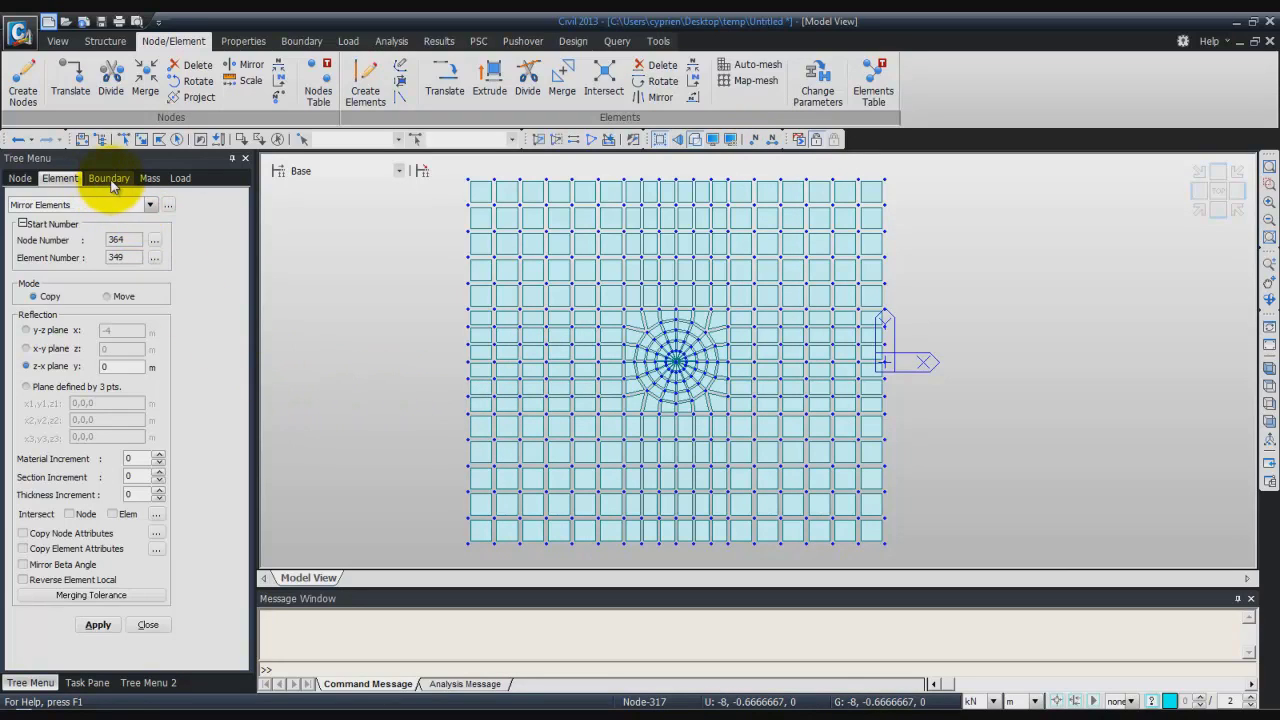
pyautogui.press('Escape')
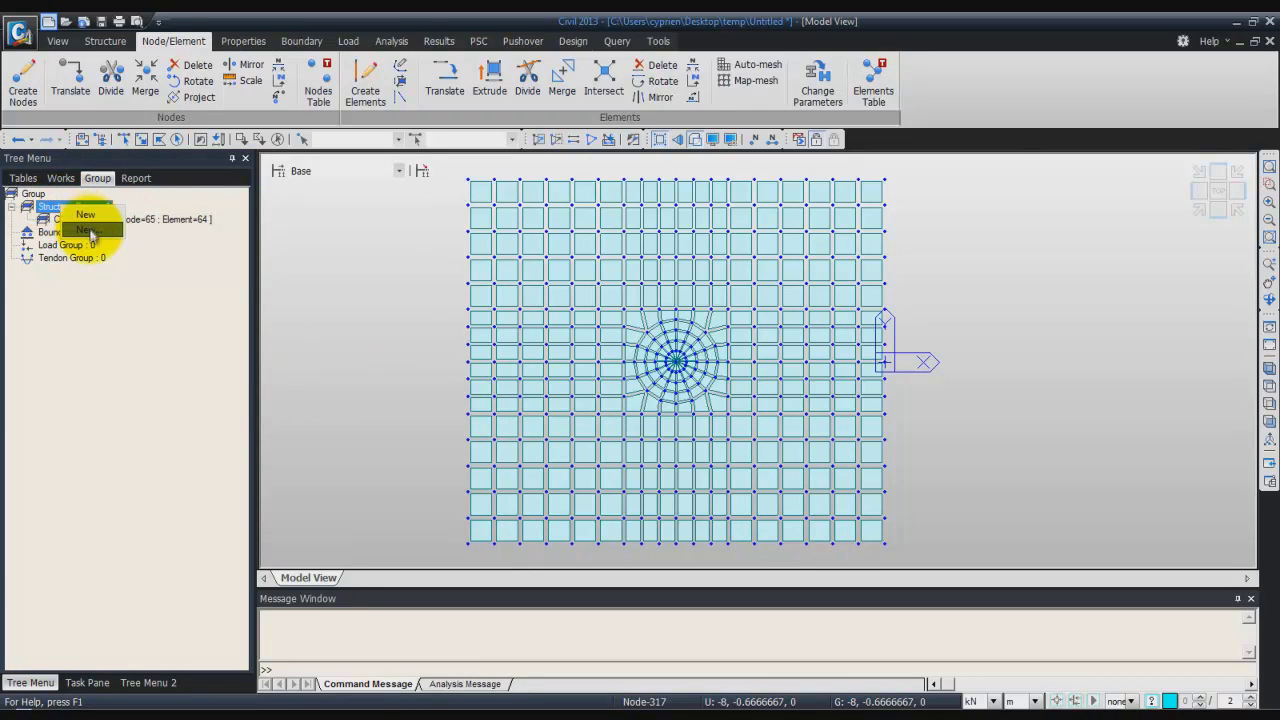
# Define five new structure groups with the name Subgroup and the suffix 1 to 5.
pyautogui.click(100, 232)
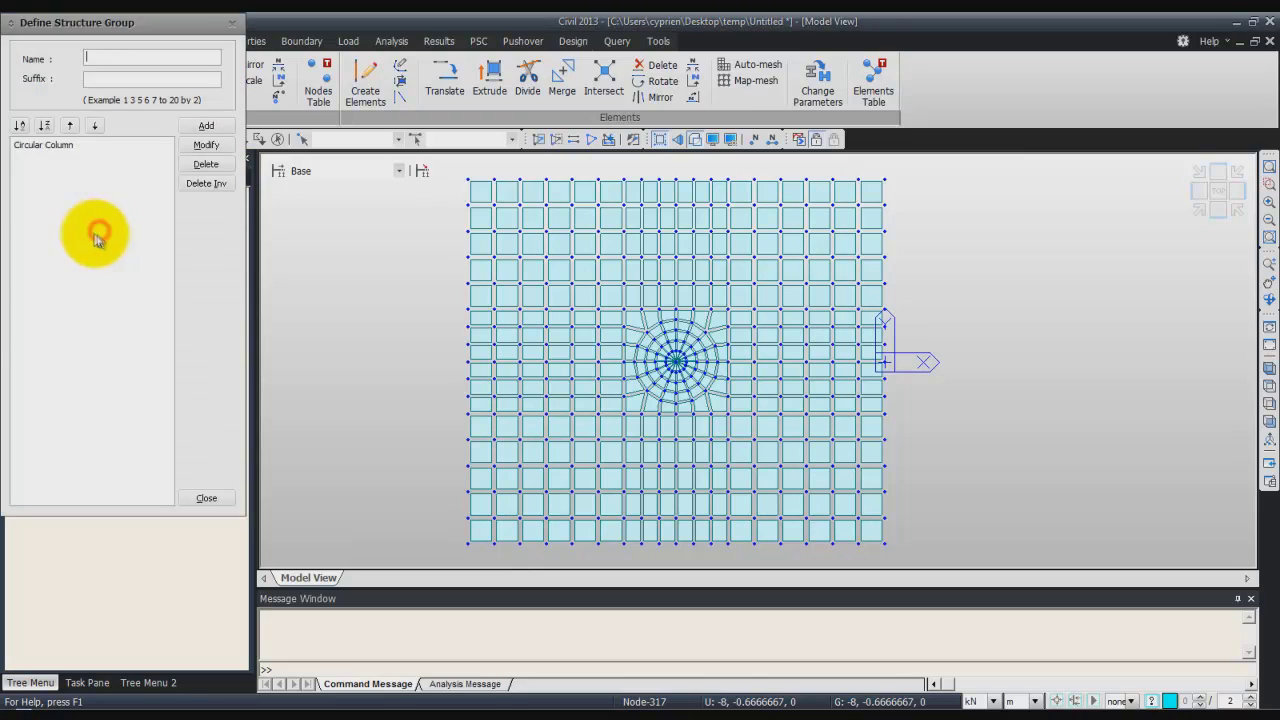
pyautogui.moveTo(118, 22); pyautogui.dragTo(209, 117)
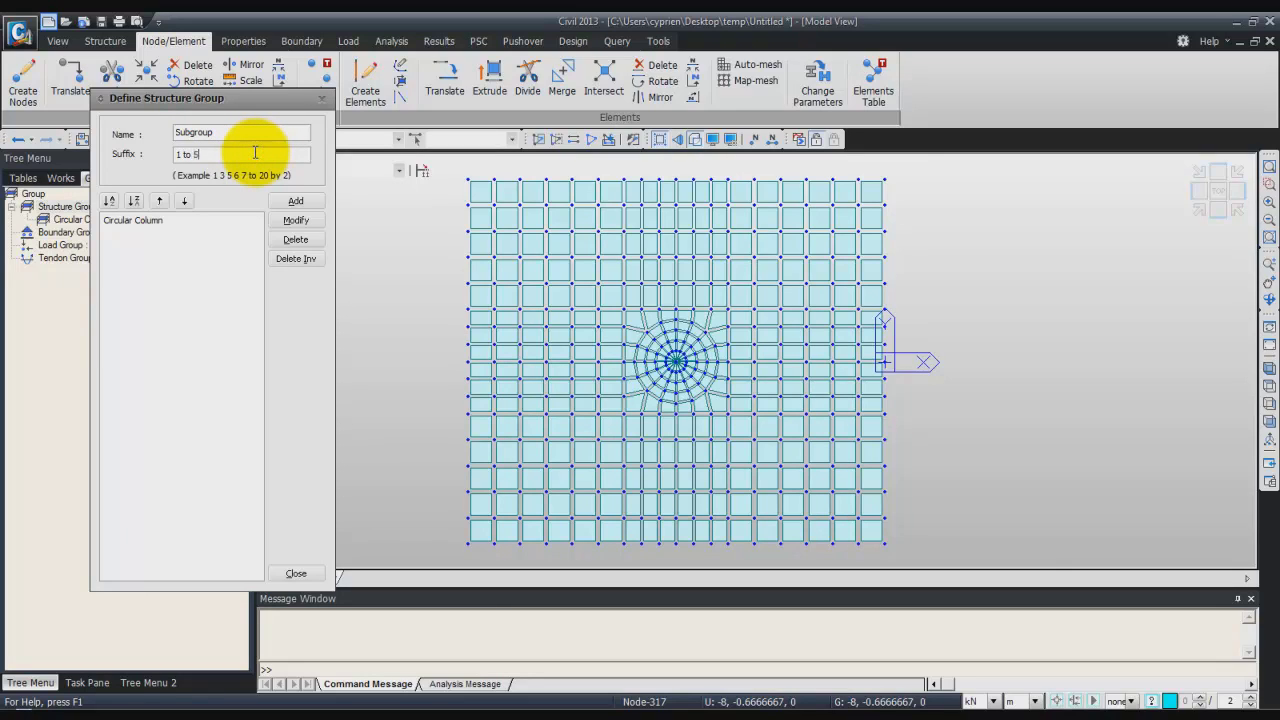
pyautogui.click(296, 201)
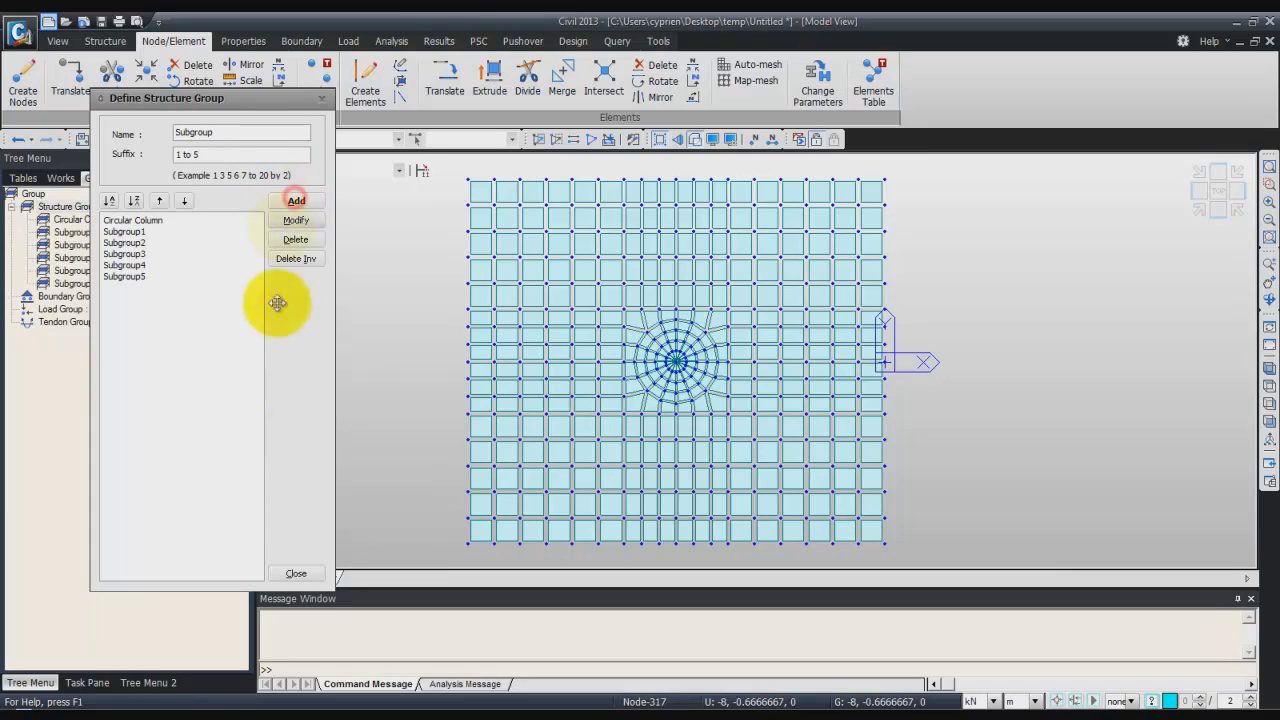
pyautogui.click(296, 573)
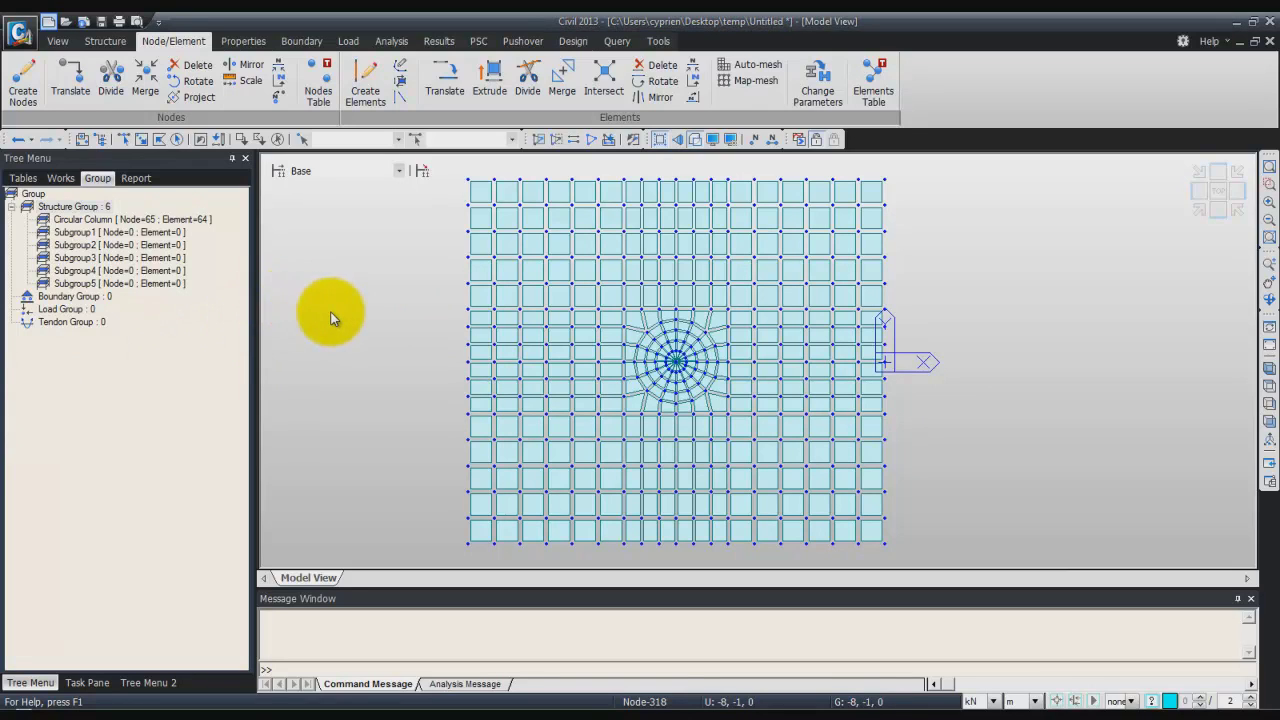
# Assign the full-width horizontal band of plates through the circular column to Subgroup1.
pyautogui.click(141, 139)
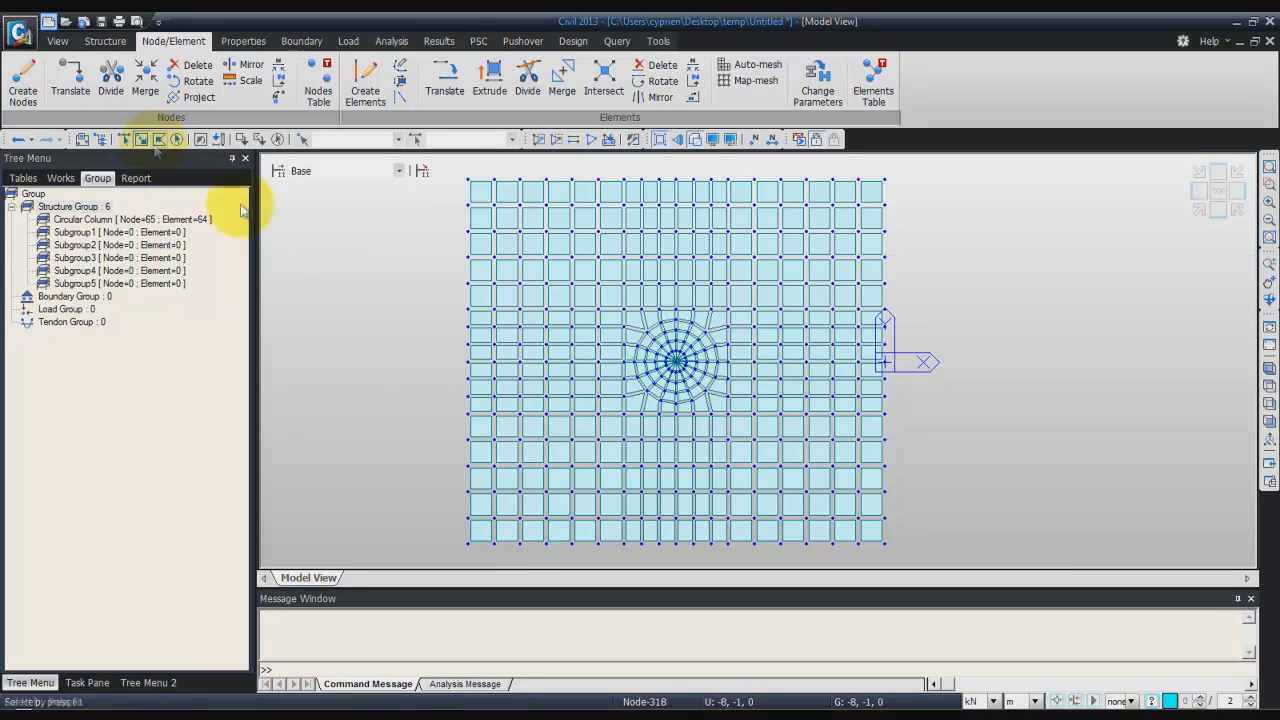
pyautogui.moveTo(456, 302); pyautogui.dragTo(892, 432)
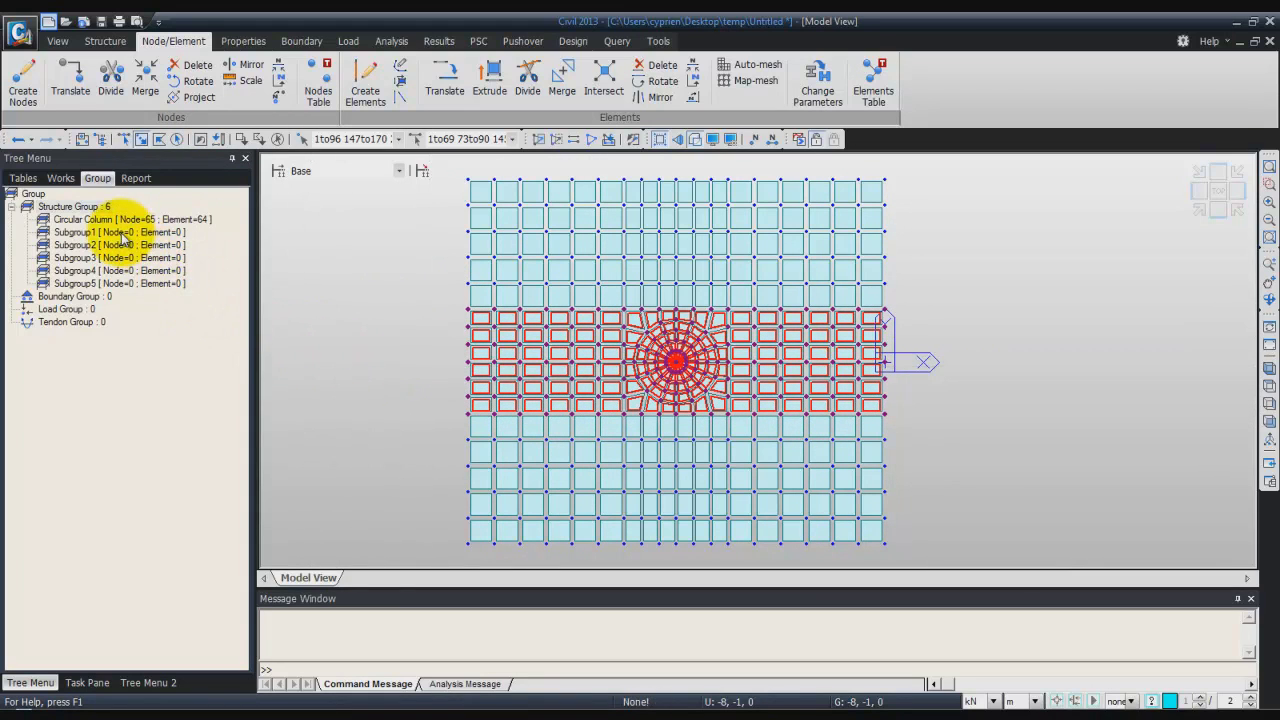
pyautogui.moveTo(128, 238); pyautogui.dragTo(394, 320)
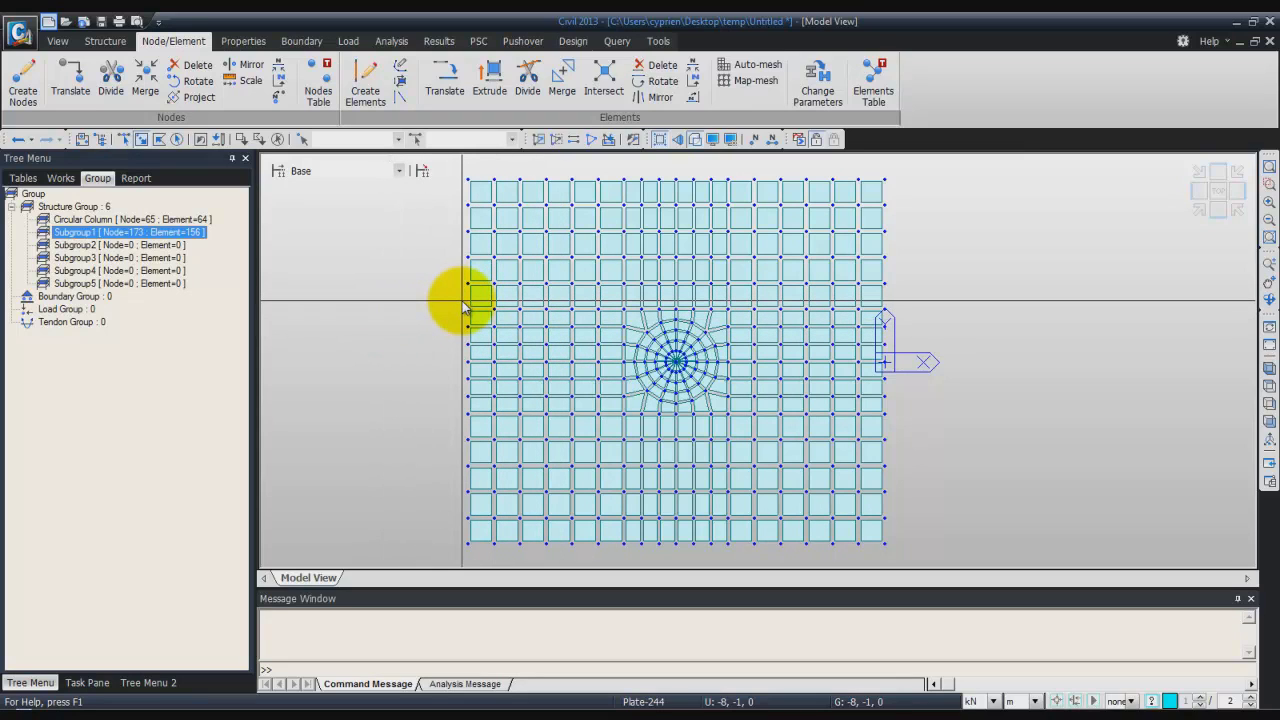
# Assign the middle-band plates left of the column block to Subgroup2, and the square block containing the circular column to Subgroup3.
pyautogui.moveTo(463, 302); pyautogui.dragTo(634, 425)
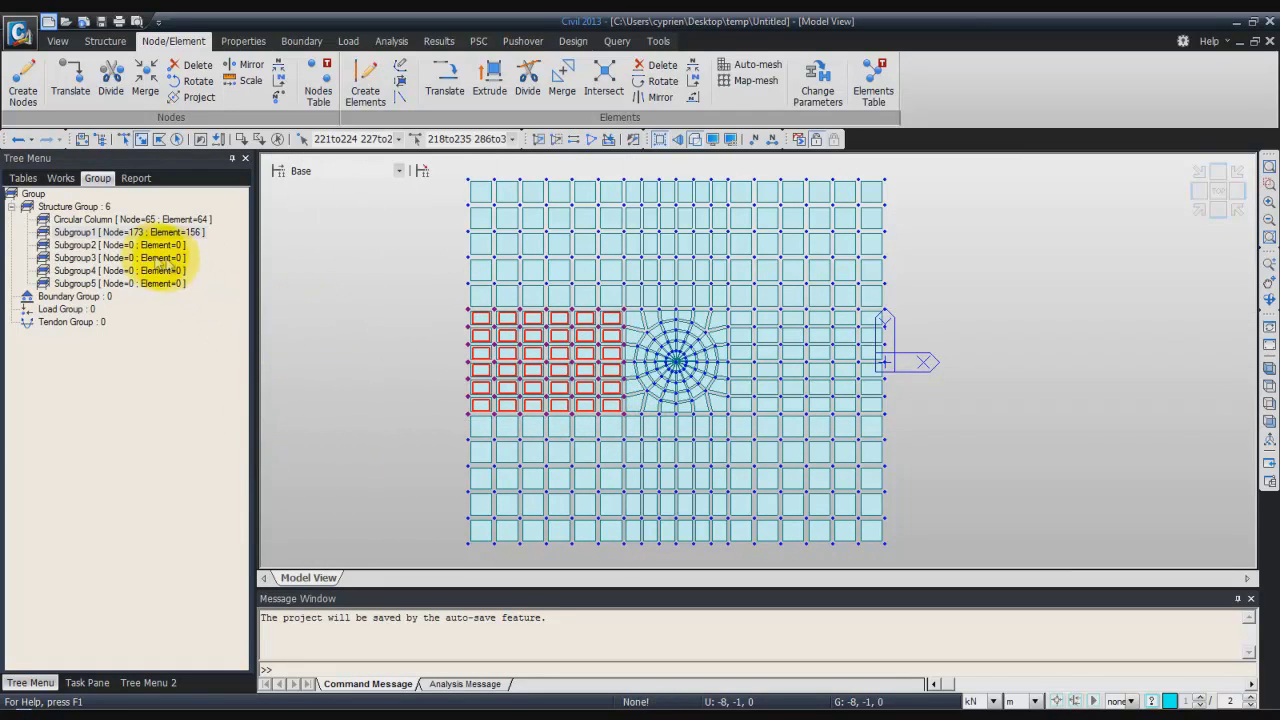
pyautogui.moveTo(145, 245); pyautogui.dragTo(408, 306)
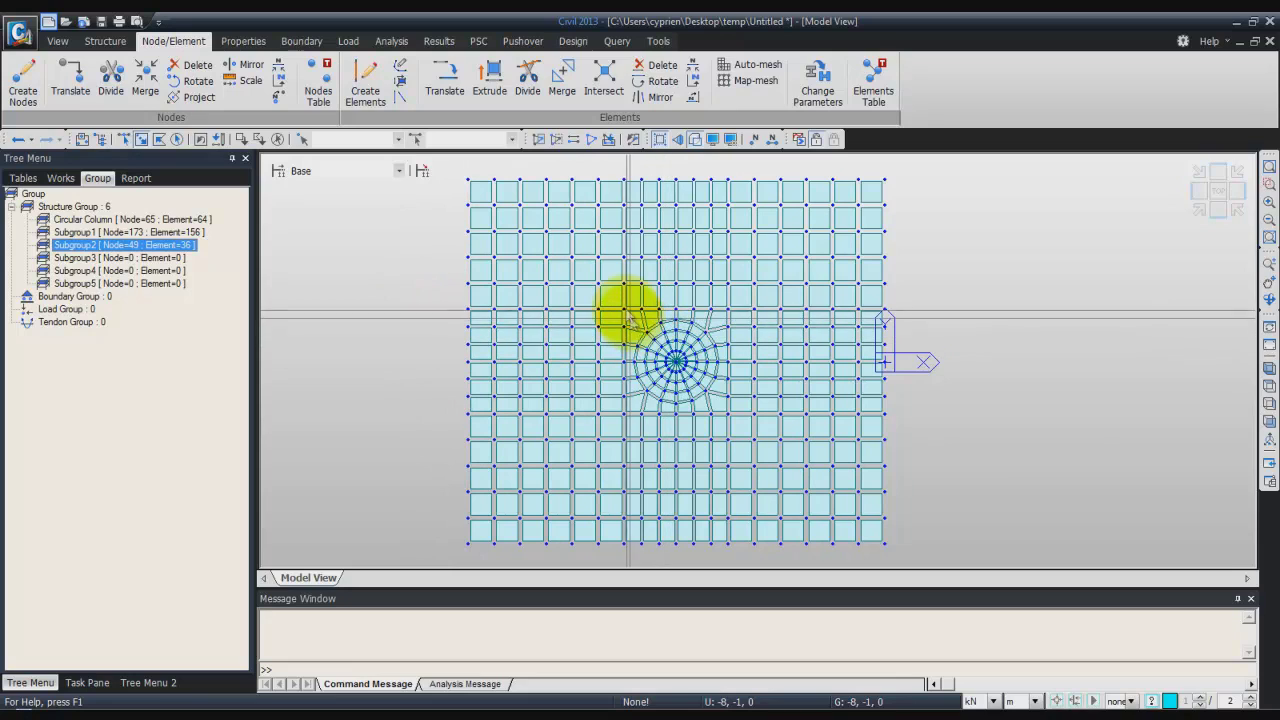
pyautogui.moveTo(618, 302); pyautogui.dragTo(731, 424)
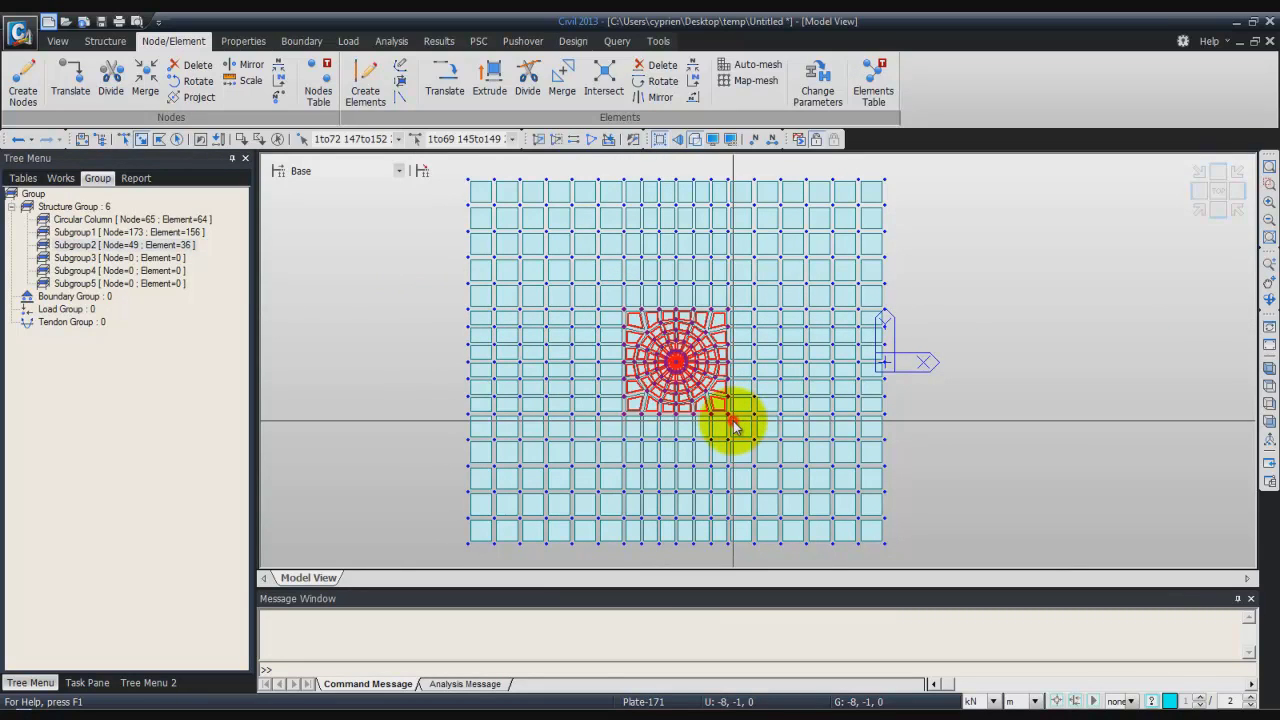
pyautogui.moveTo(110, 257); pyautogui.dragTo(393, 307)
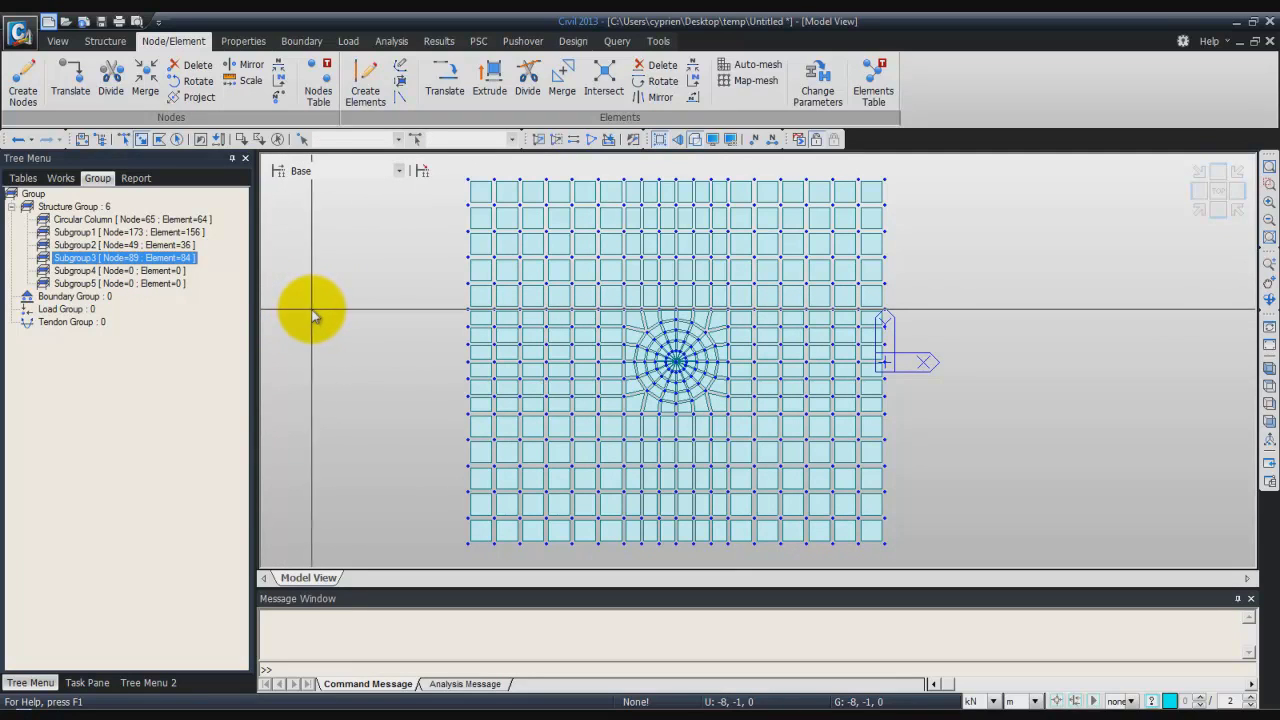
# Assign the three columns of middle-band plates directly right of the column block to Subgroup4.
pyautogui.click(723, 300)
pyautogui.moveTo(723, 300); pyautogui.dragTo(810, 422)
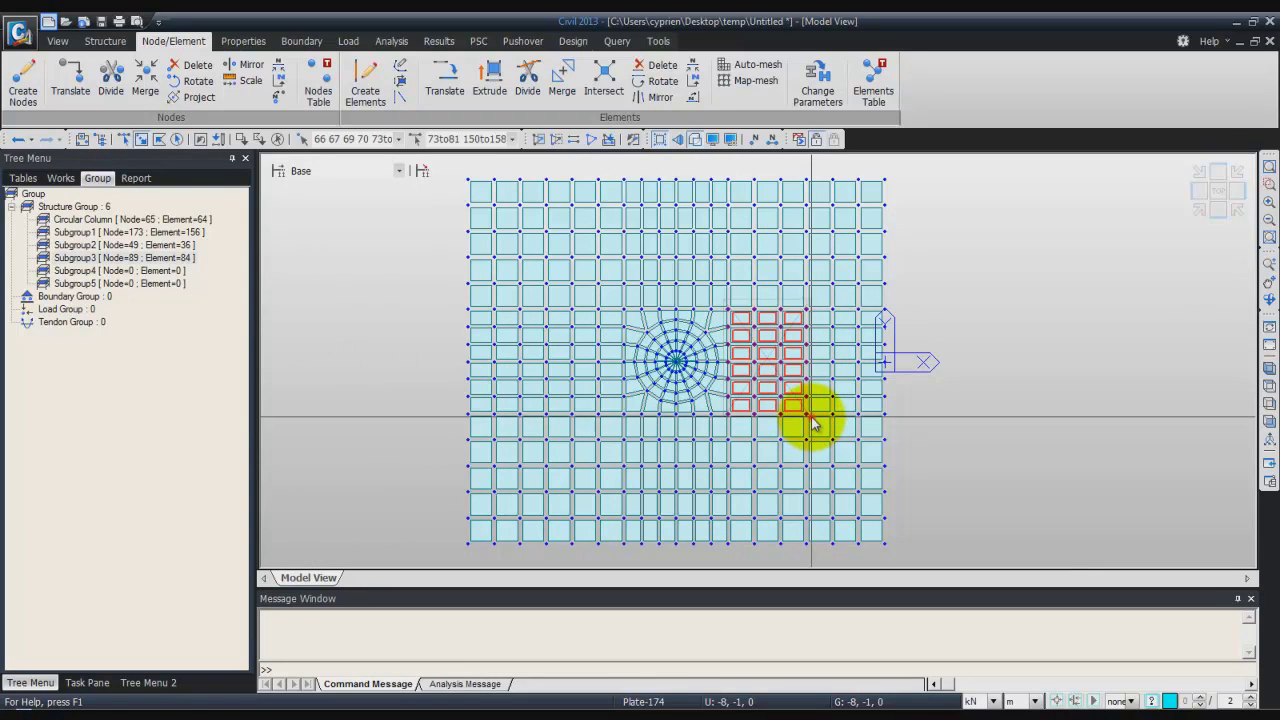
pyautogui.moveTo(125, 271); pyautogui.dragTo(662, 318)
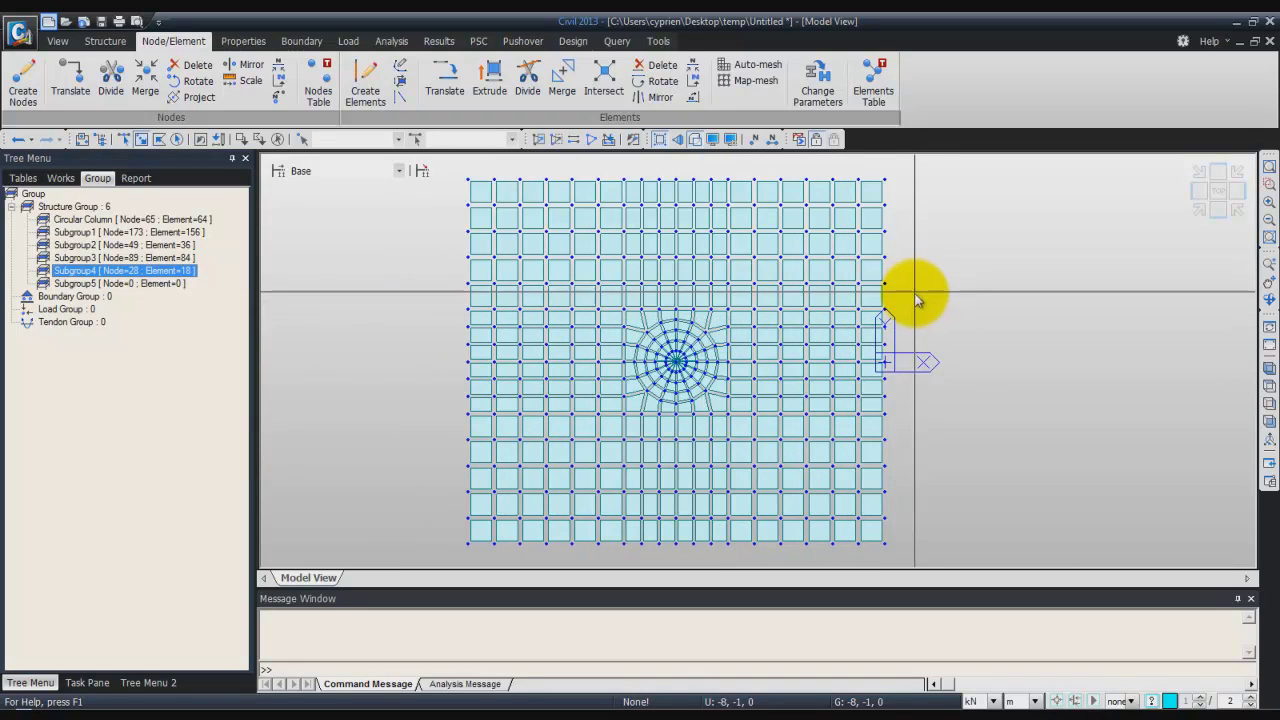
pyautogui.click(898, 302)
pyautogui.moveTo(855, 320); pyautogui.dragTo(800, 402)
pyautogui.moveTo(935, 322)
pyautogui.mouseDown()
pyautogui.moveTo(853, 322)
pyautogui.moveTo(957, 314)
pyautogui.mouseUp()
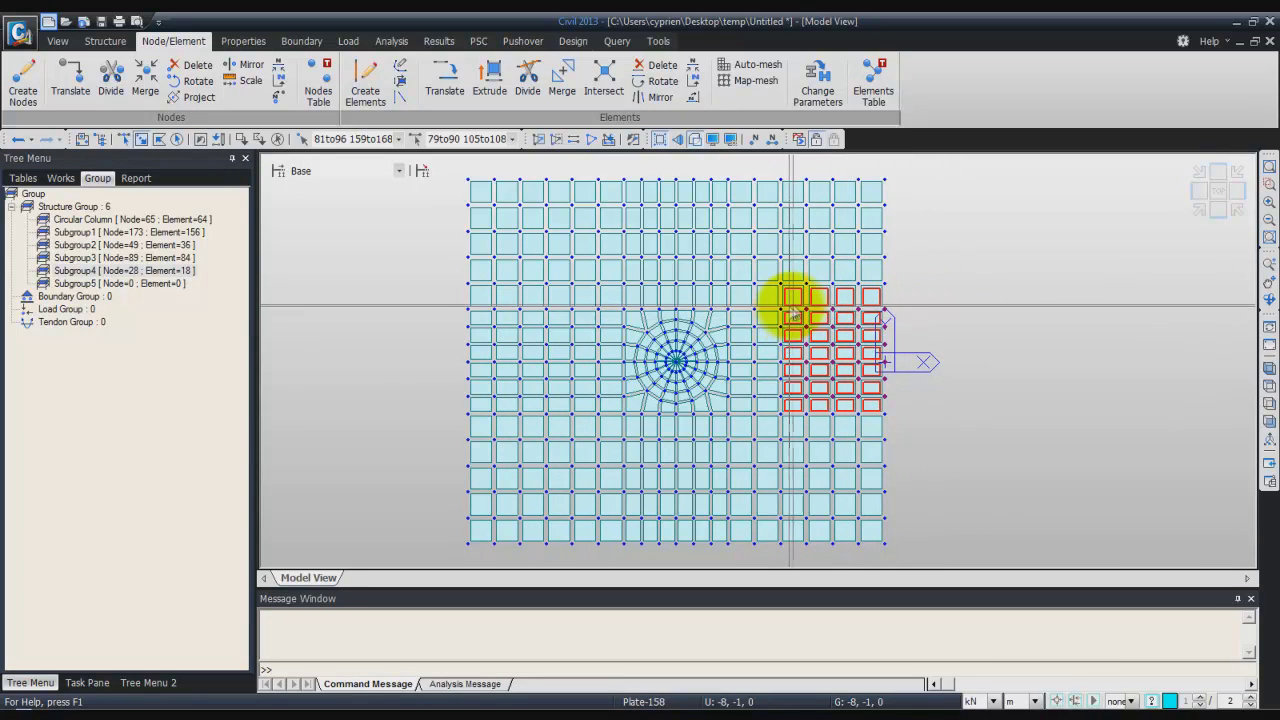
pyautogui.click(180, 143)
pyautogui.click(276, 138)
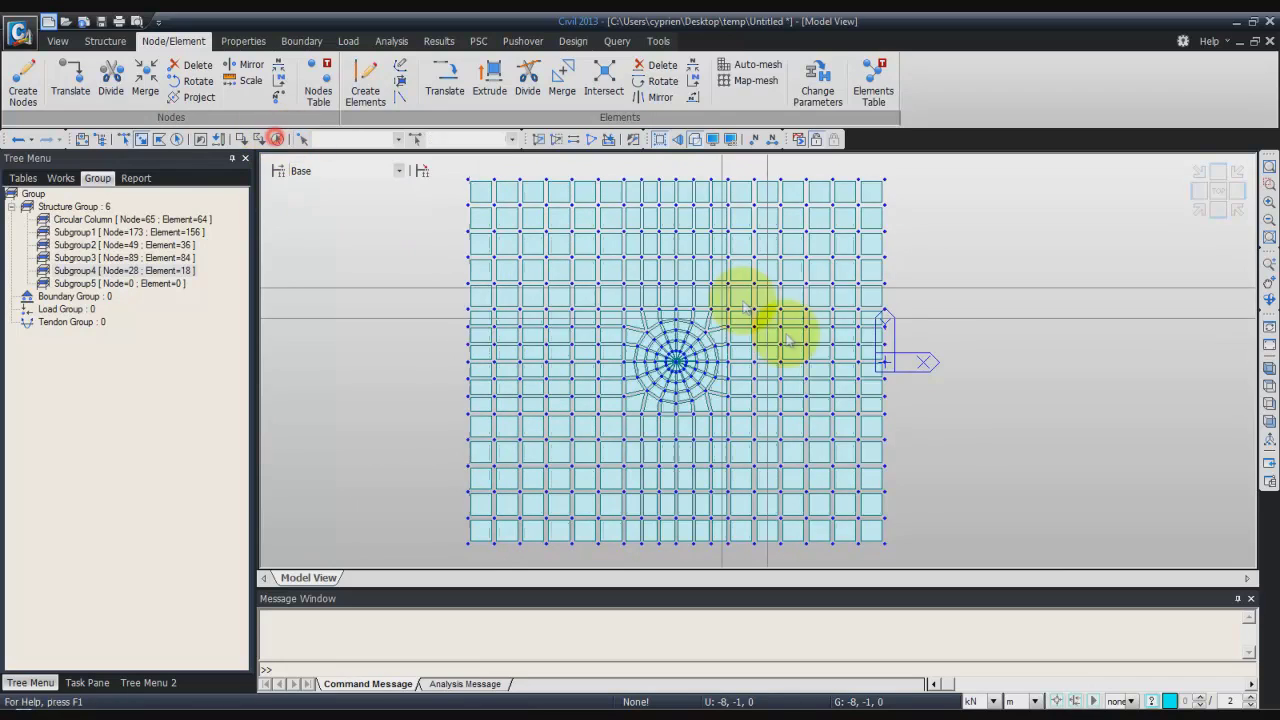
# Assign the three outermost columns of plates at the right end of the middle band to Subgroup5.
pyautogui.moveTo(802, 302); pyautogui.dragTo(887, 405)
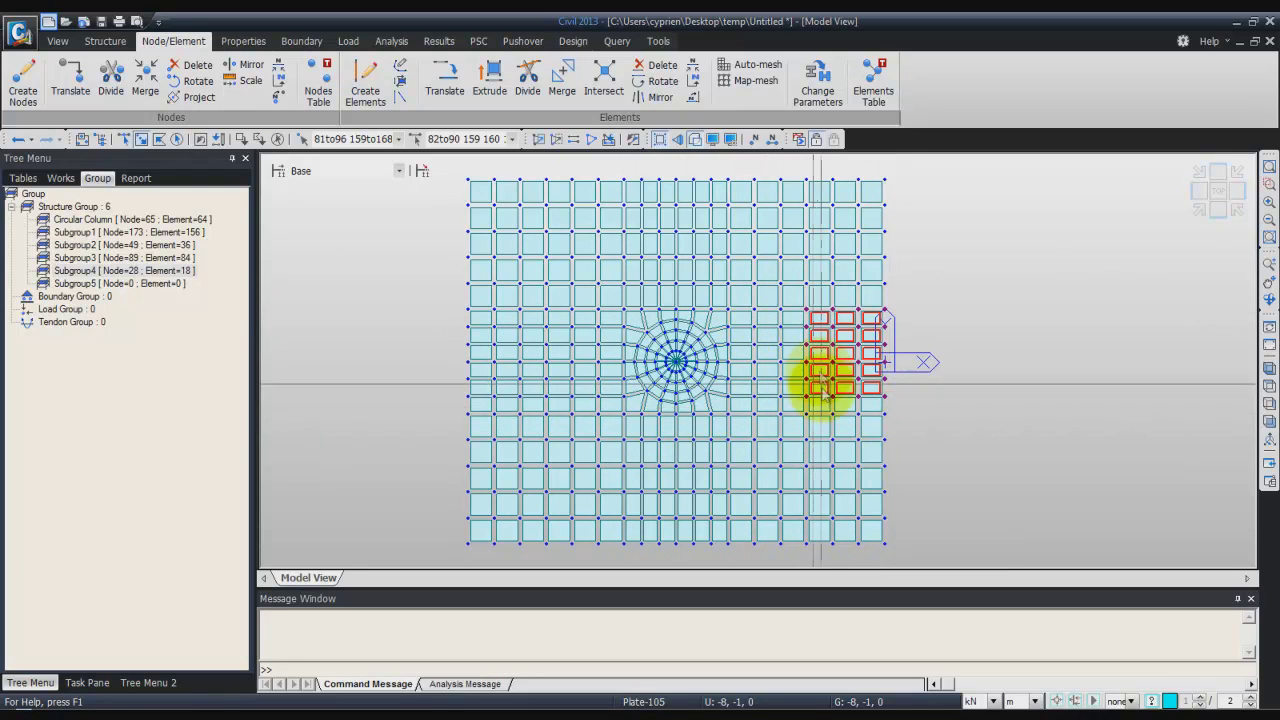
pyautogui.moveTo(800, 389); pyautogui.dragTo(886, 423)
pyautogui.moveTo(140, 285); pyautogui.dragTo(423, 318)
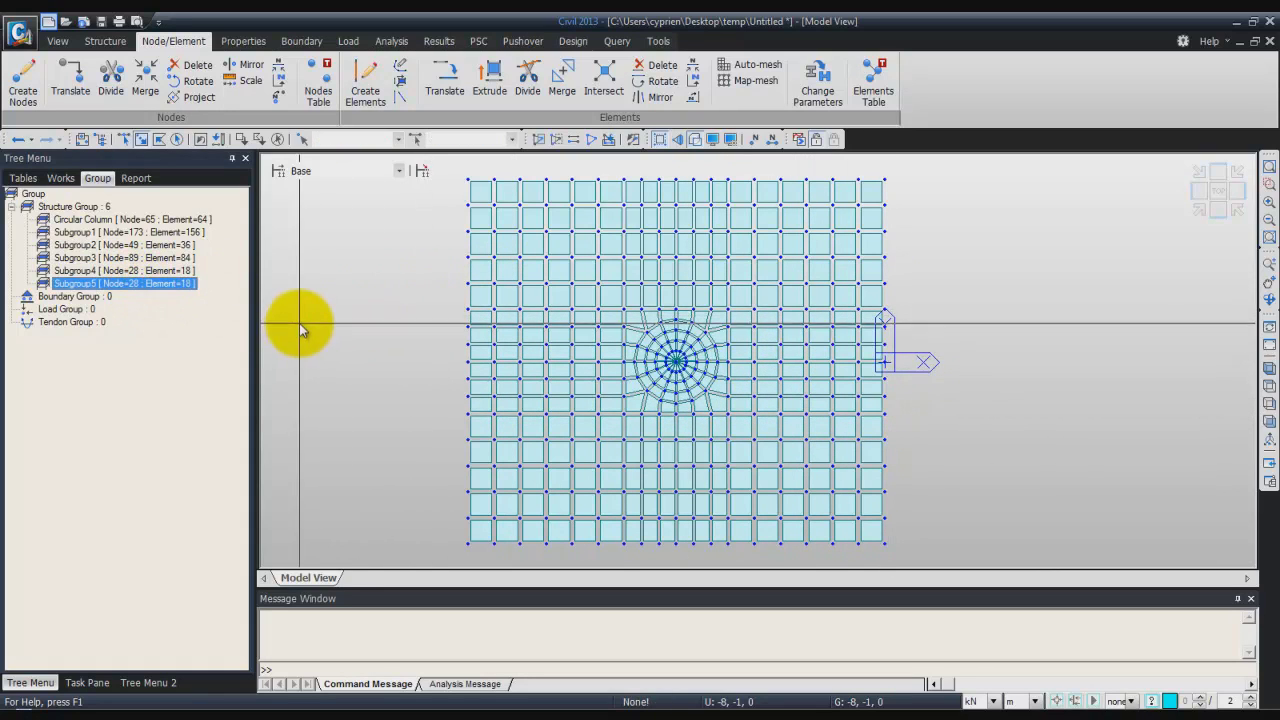
pyautogui.click(451, 287)
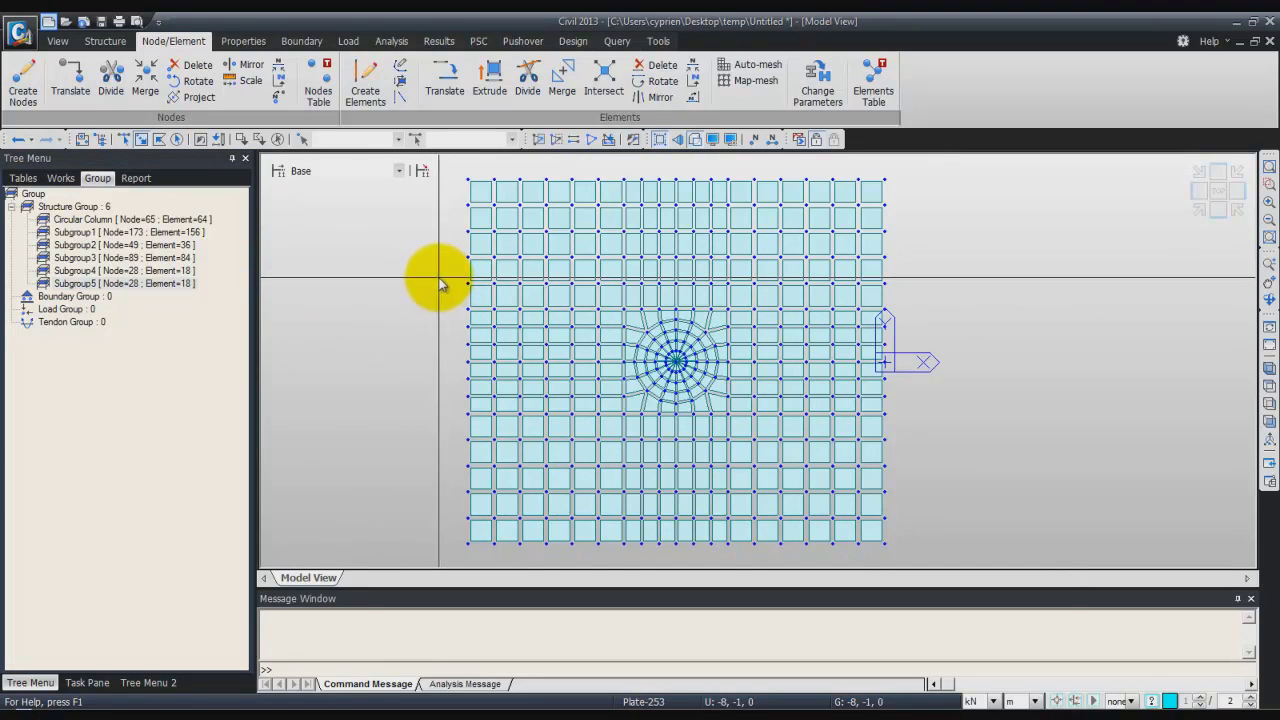
# Extrude all footing plates from planar to solid elements, moving the source plates, by 0, 0, 0.5 m repeated 4 times.
pyautogui.click(1268, 367)
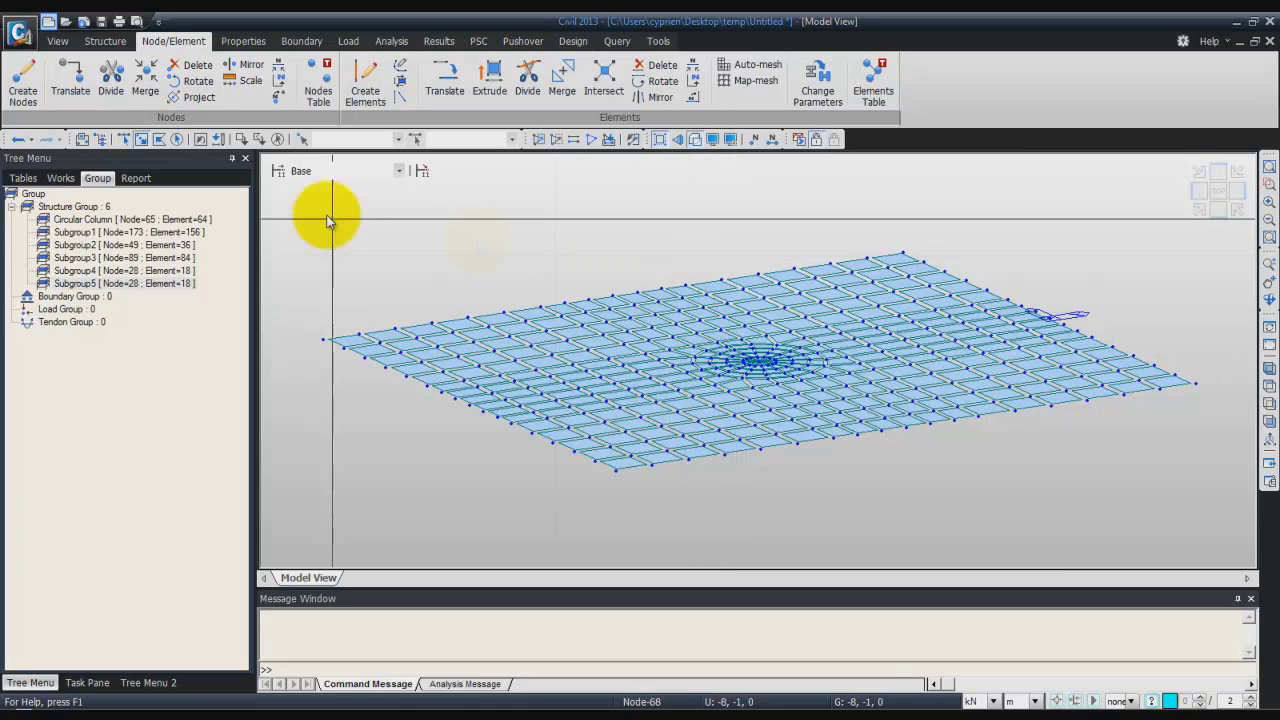
pyautogui.click(177, 139)
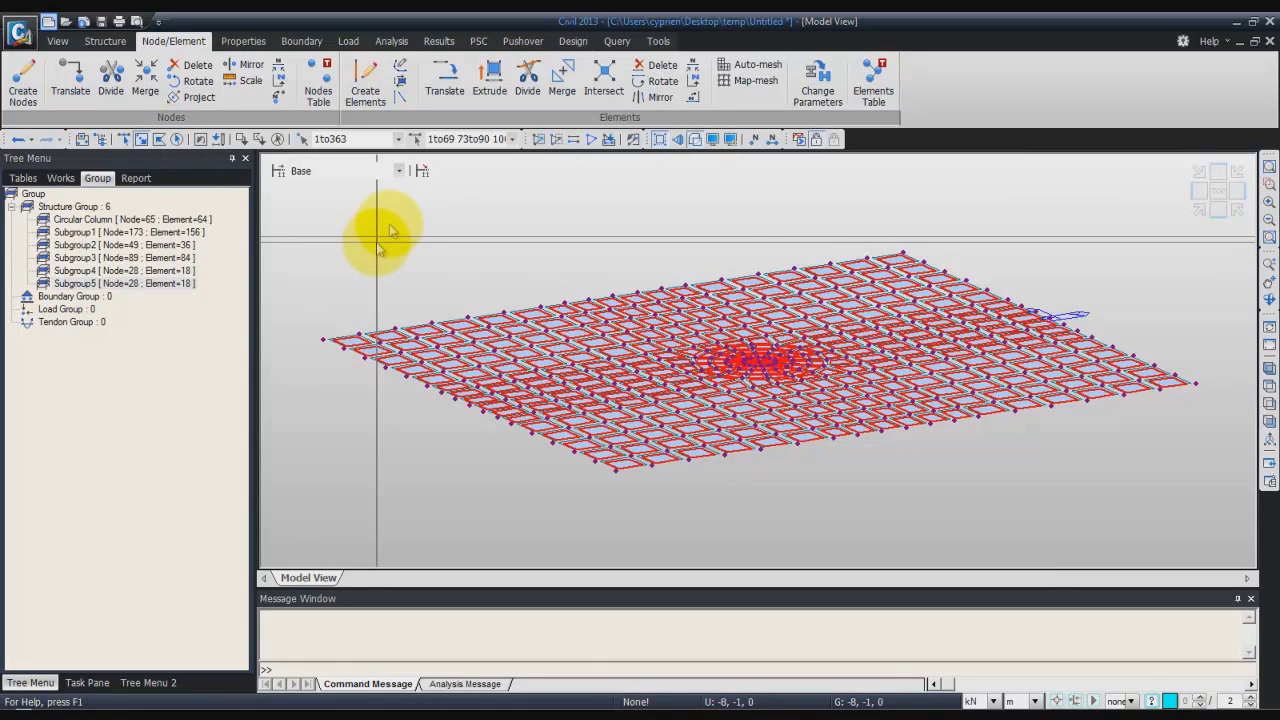
pyautogui.click(481, 88)
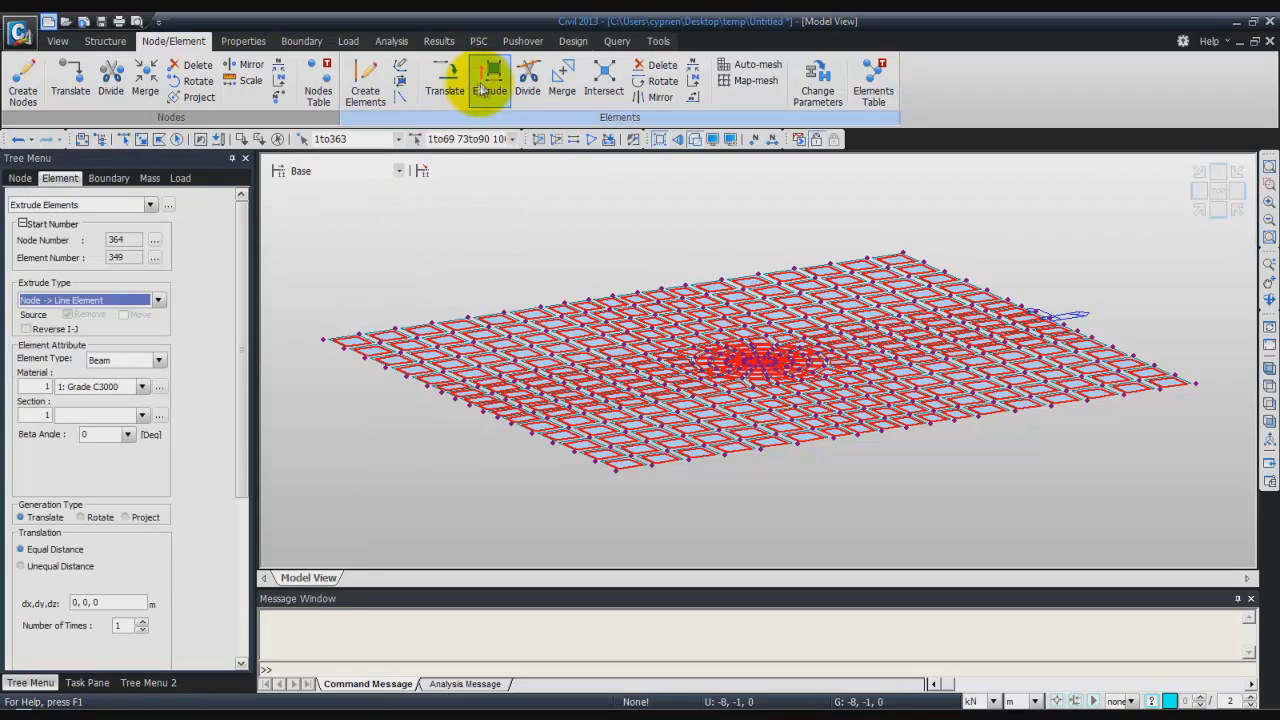
pyautogui.click(157, 300)
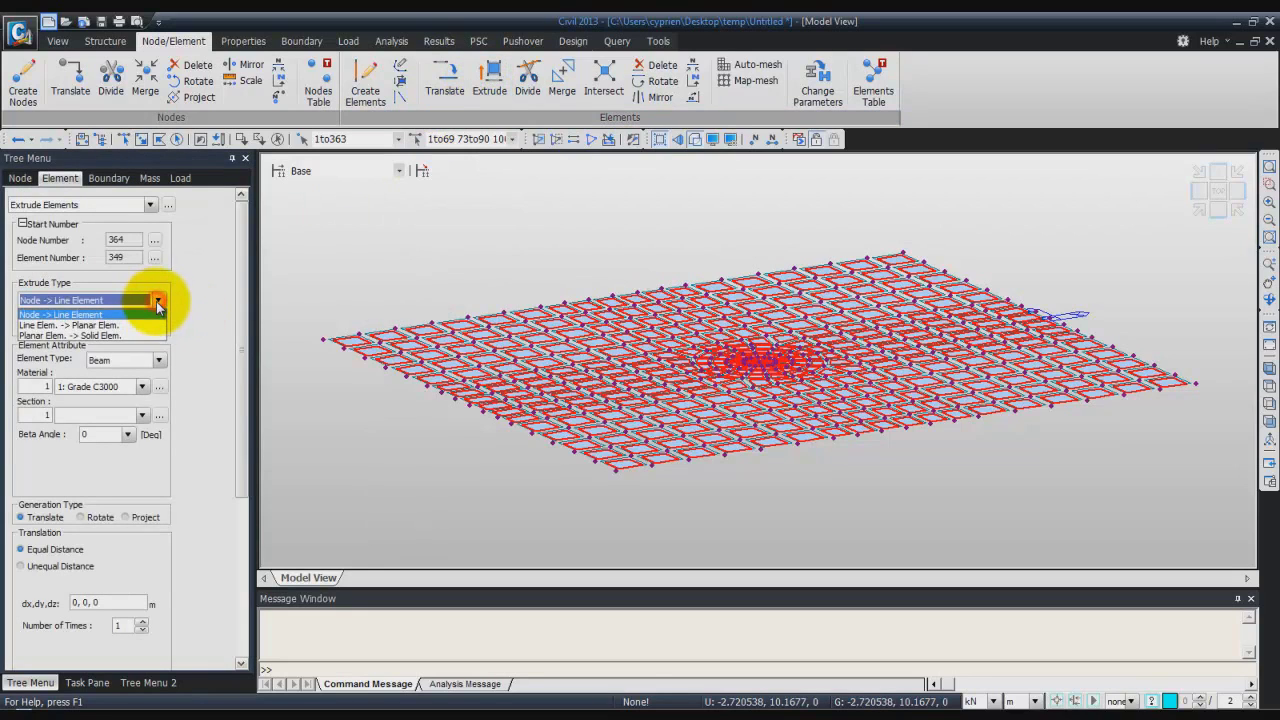
pyautogui.click(155, 335)
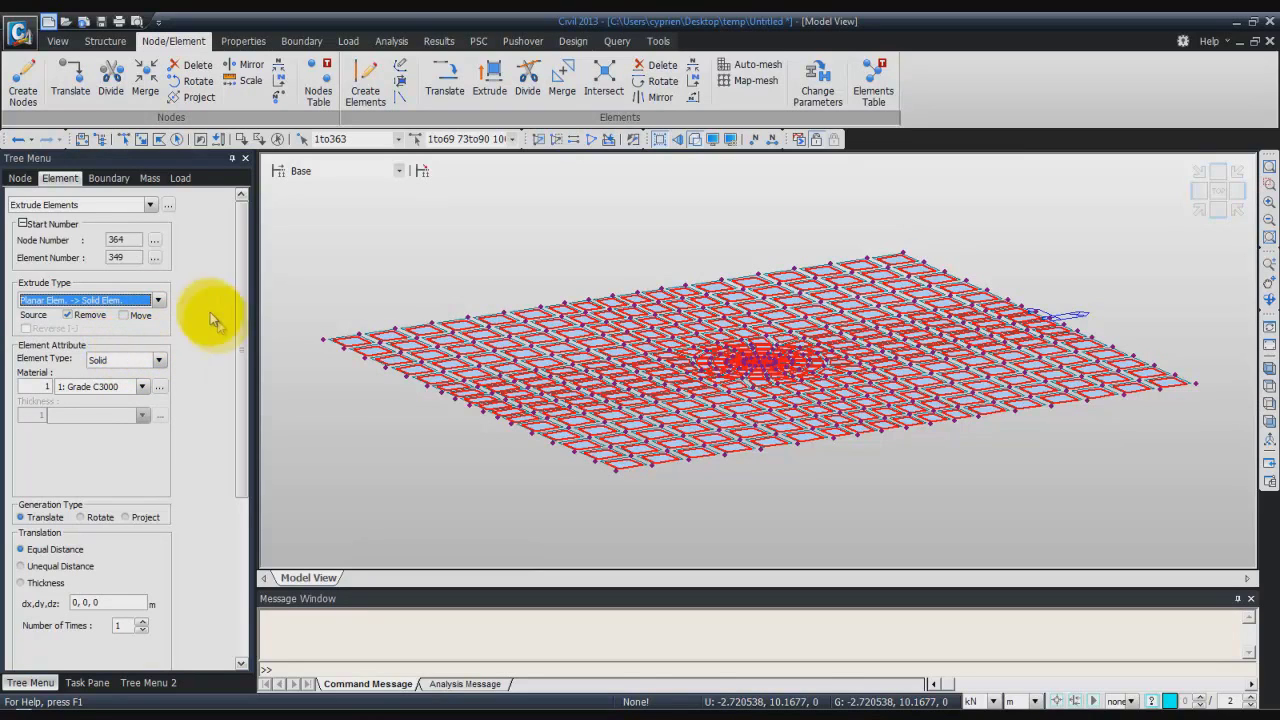
pyautogui.moveTo(237, 356); pyautogui.dragTo(241, 391)
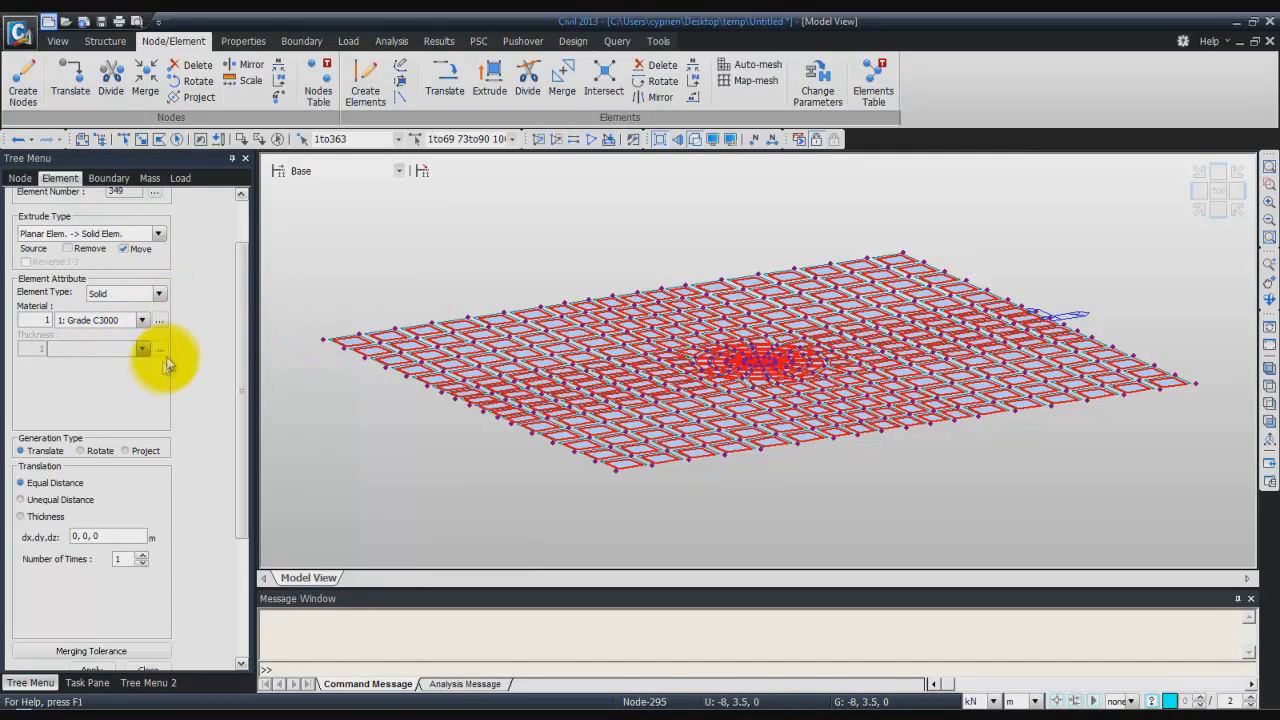
pyautogui.moveTo(247, 325); pyautogui.dragTo(251, 414)
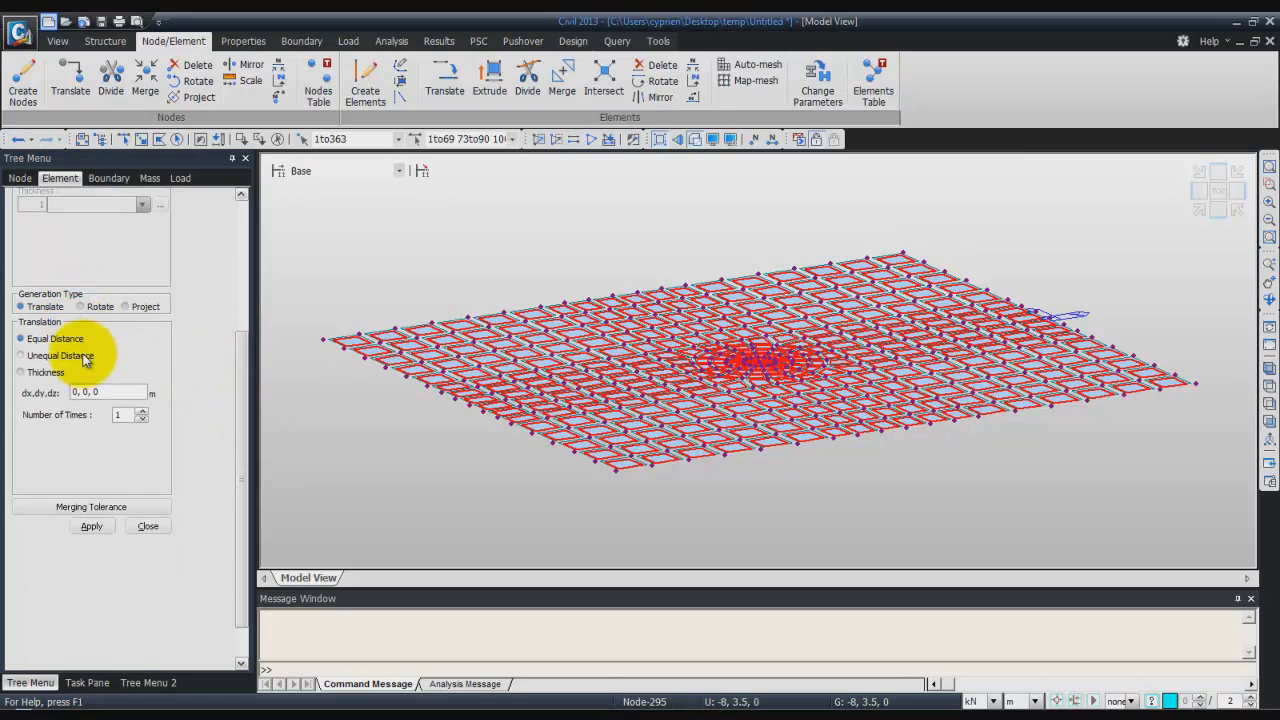
pyautogui.doubleClick(100, 391)
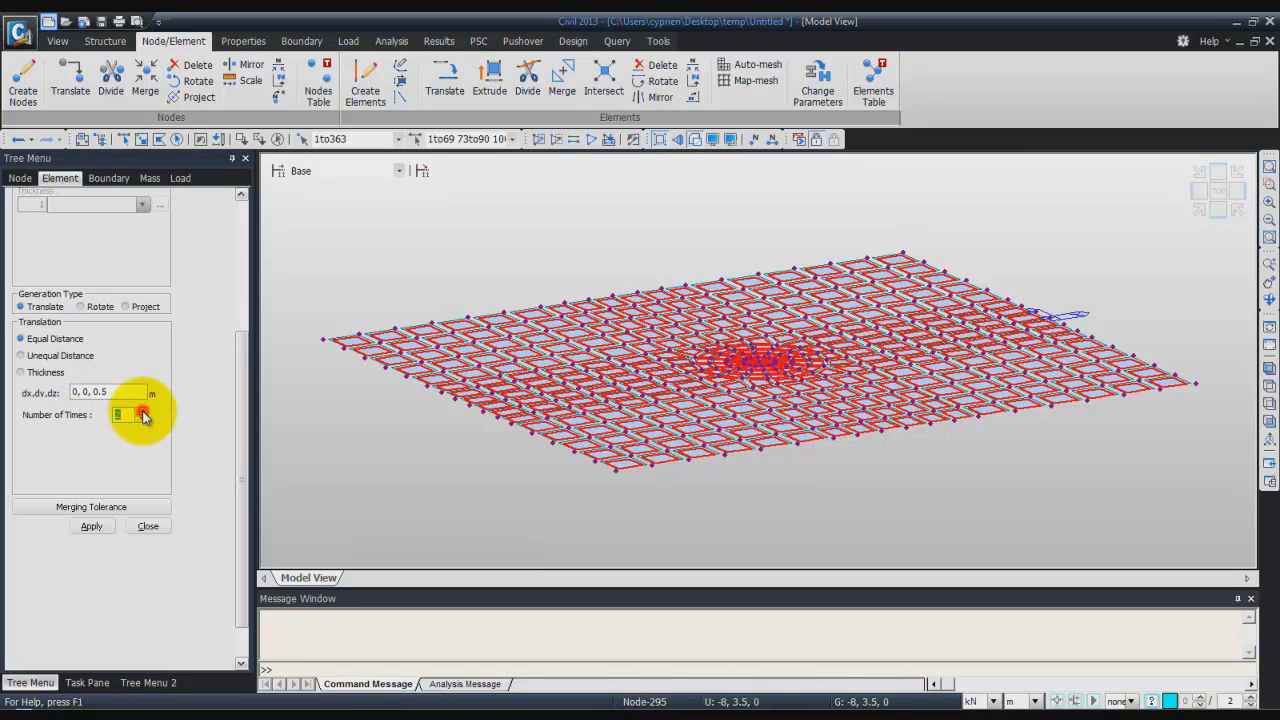
pyautogui.click(143, 413)
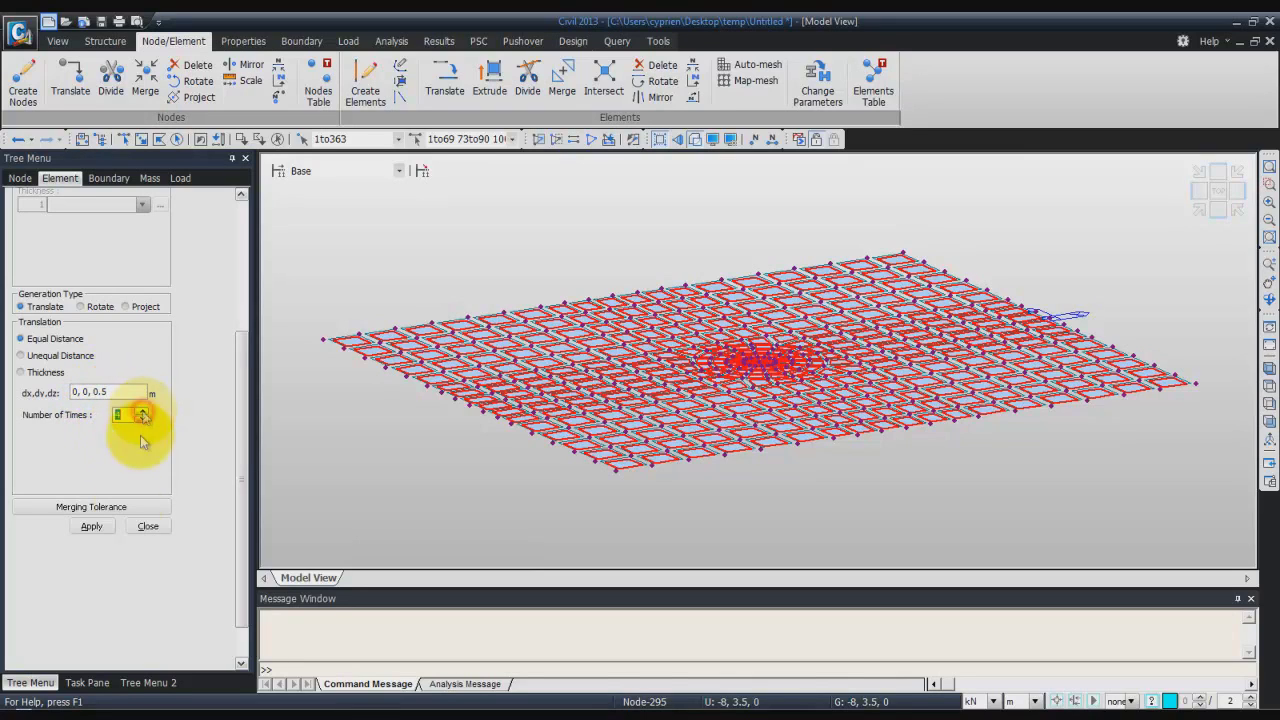
pyautogui.click(105, 525)
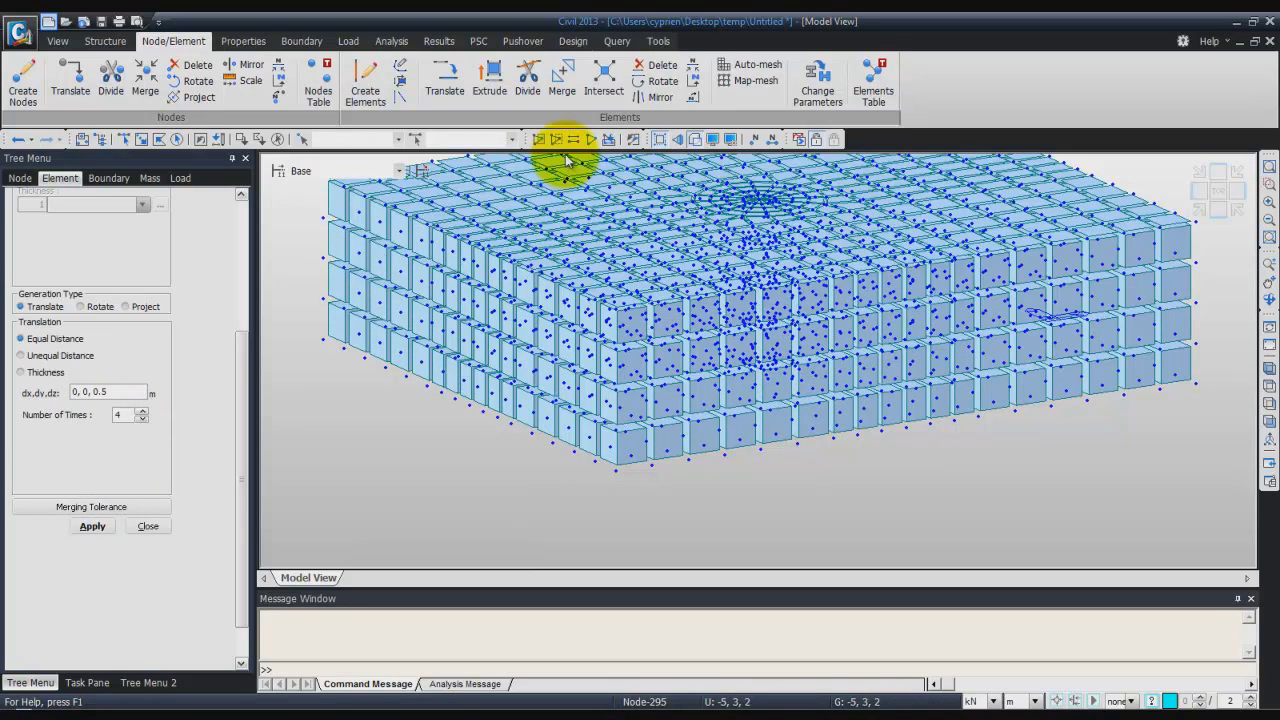
pyautogui.click(1199, 213)
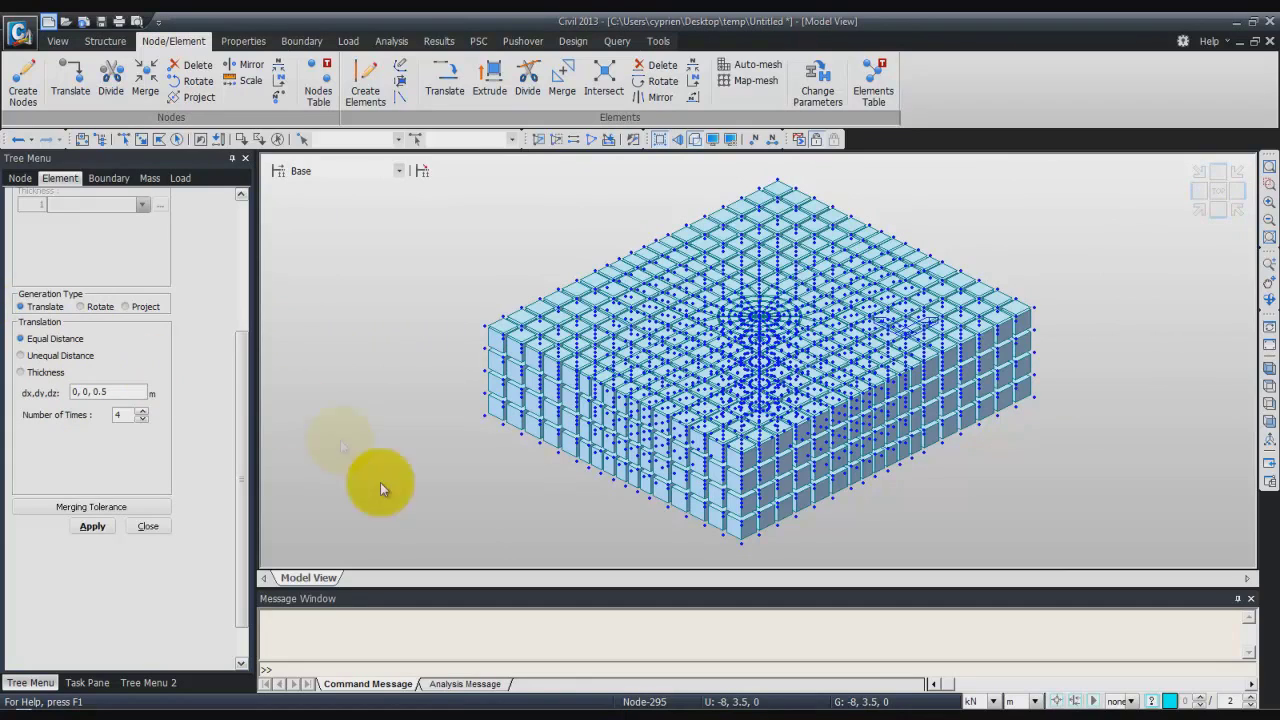
# Select the Circular Column group and set up its planar-to-solid extrusion with the source plates neither removed nor moved.
pyautogui.moveTo(237, 368); pyautogui.dragTo(237, 227)
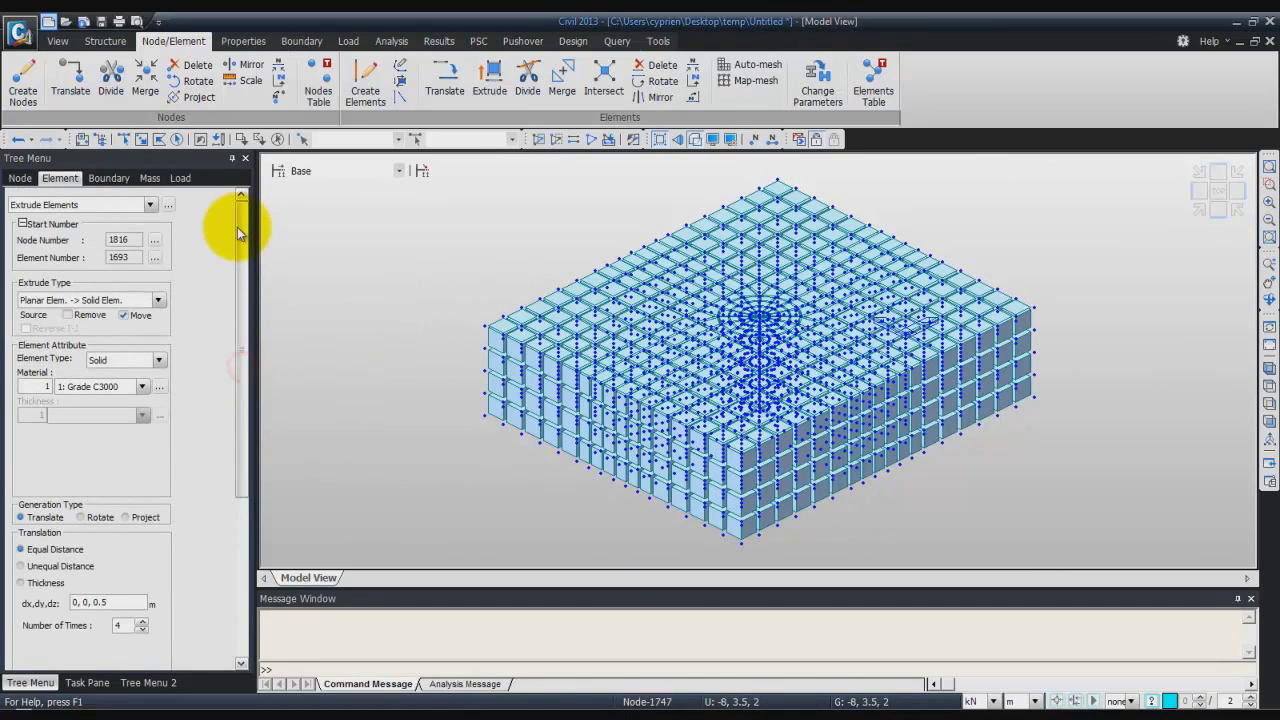
pyautogui.click(90, 139)
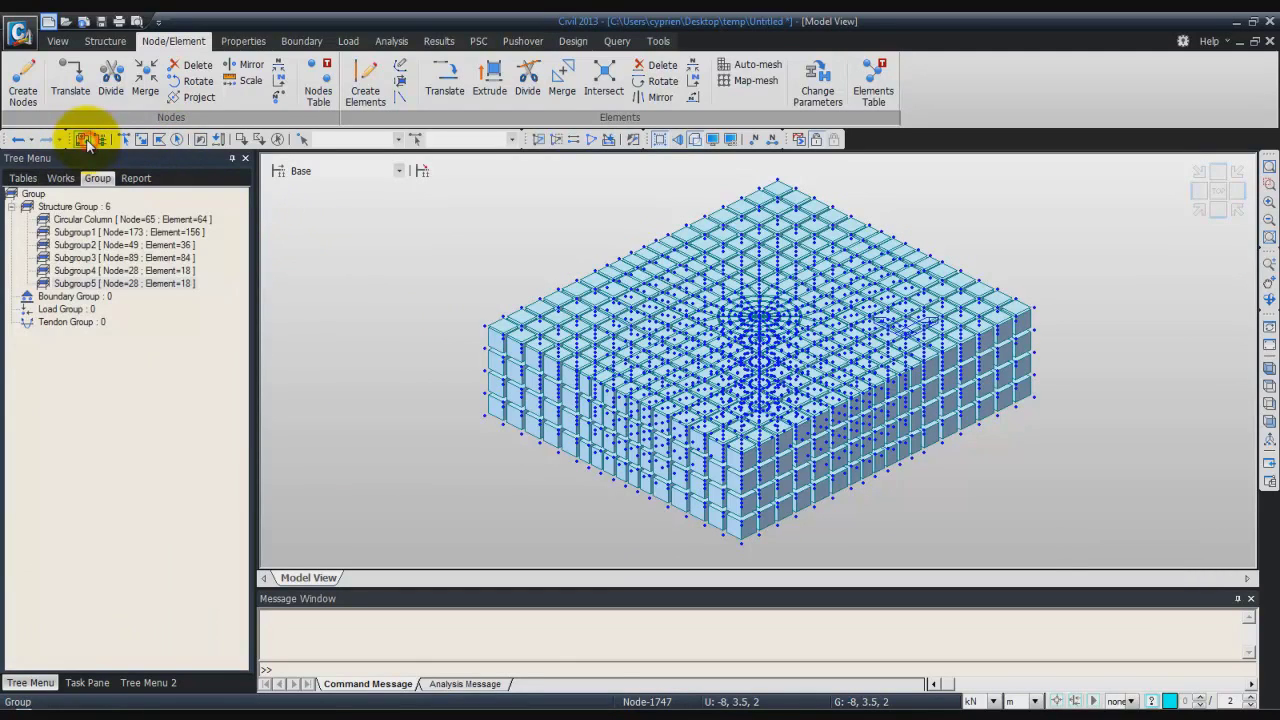
pyautogui.doubleClick(117, 219)
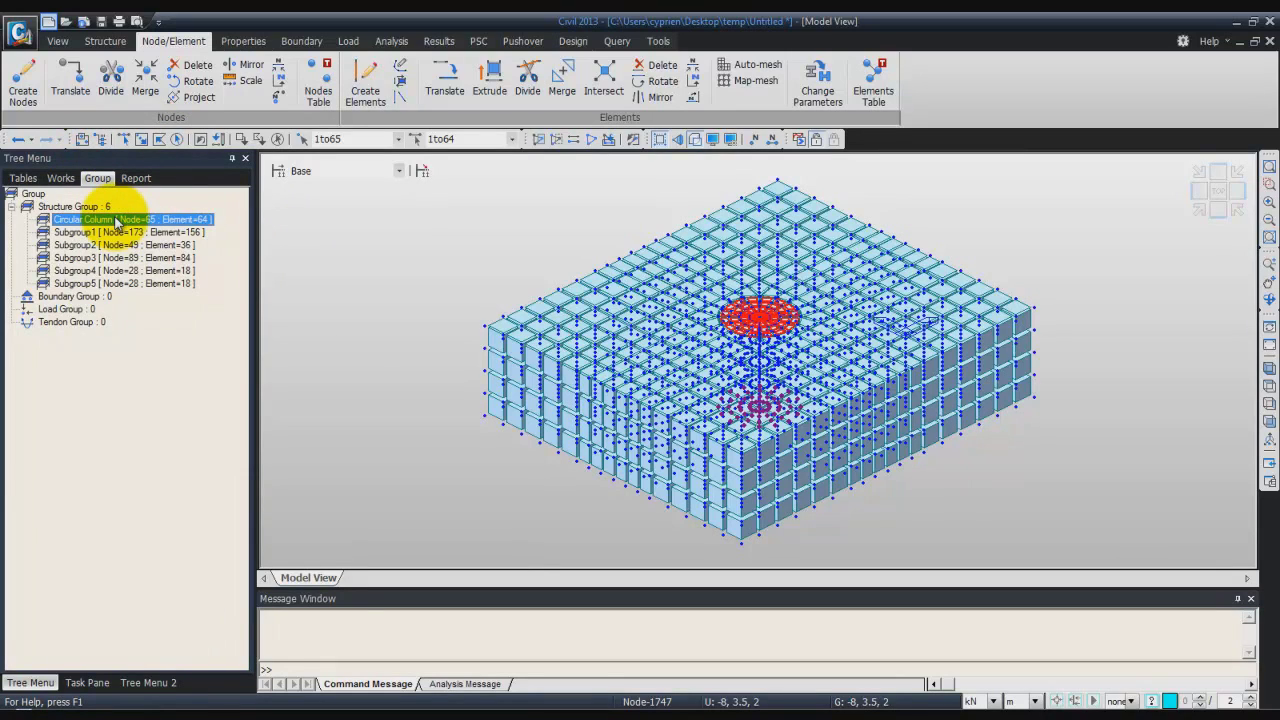
pyautogui.click(490, 86)
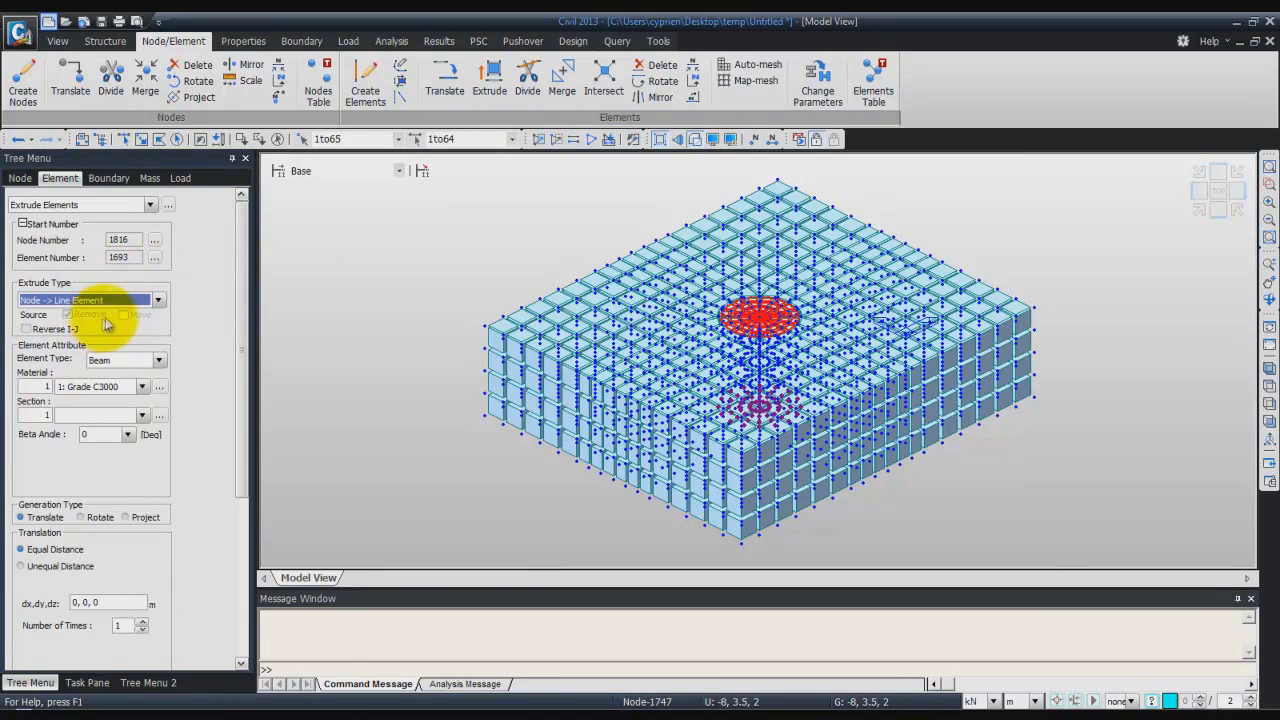
pyautogui.click(158, 299)
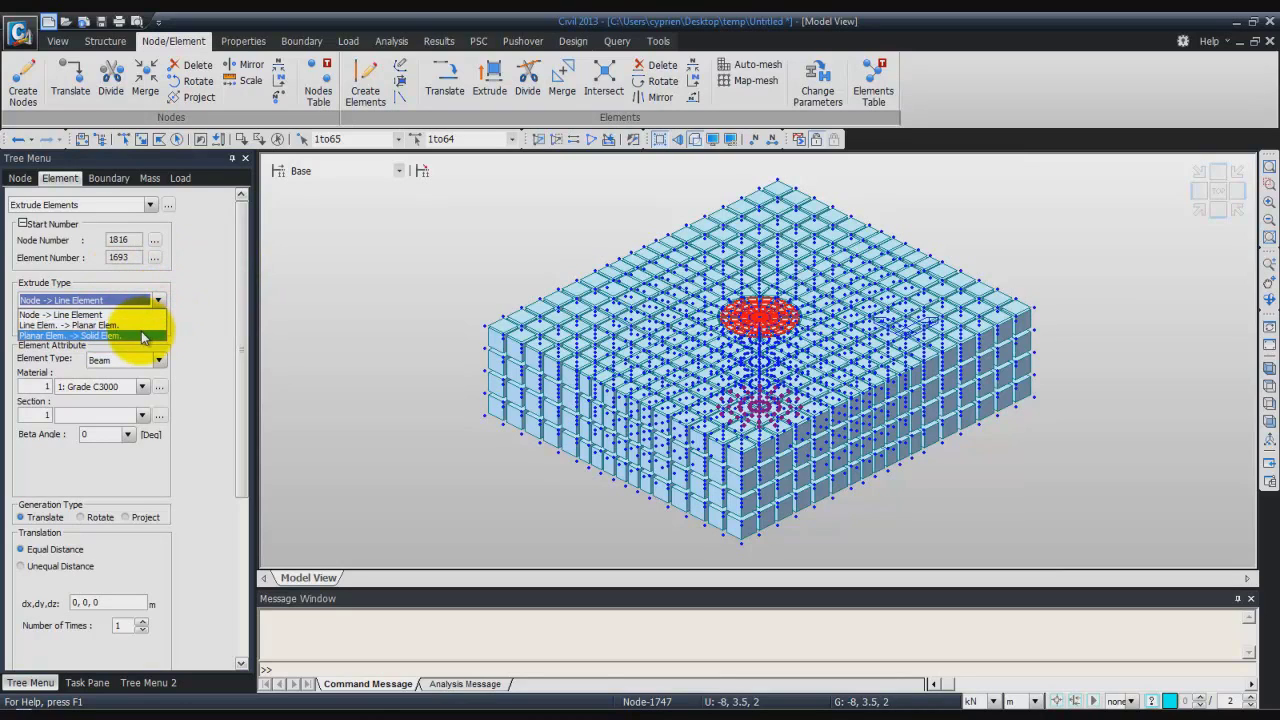
pyautogui.click(142, 335)
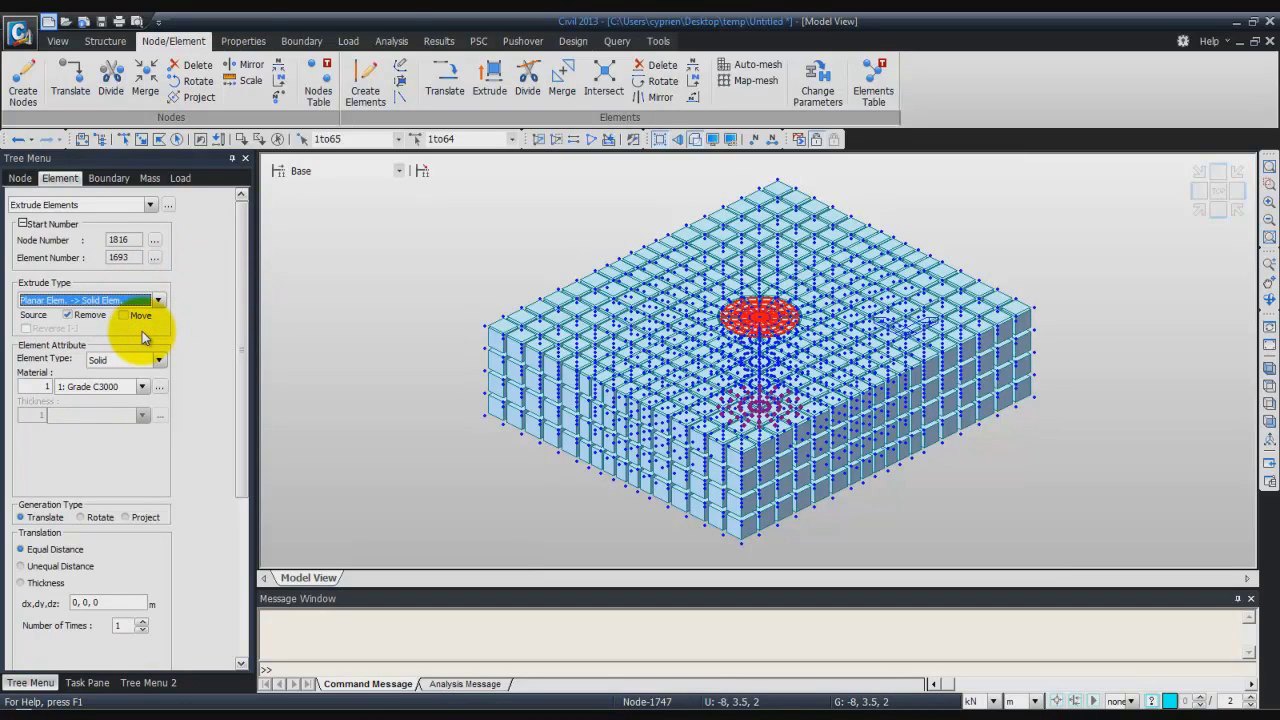
pyautogui.click(68, 316)
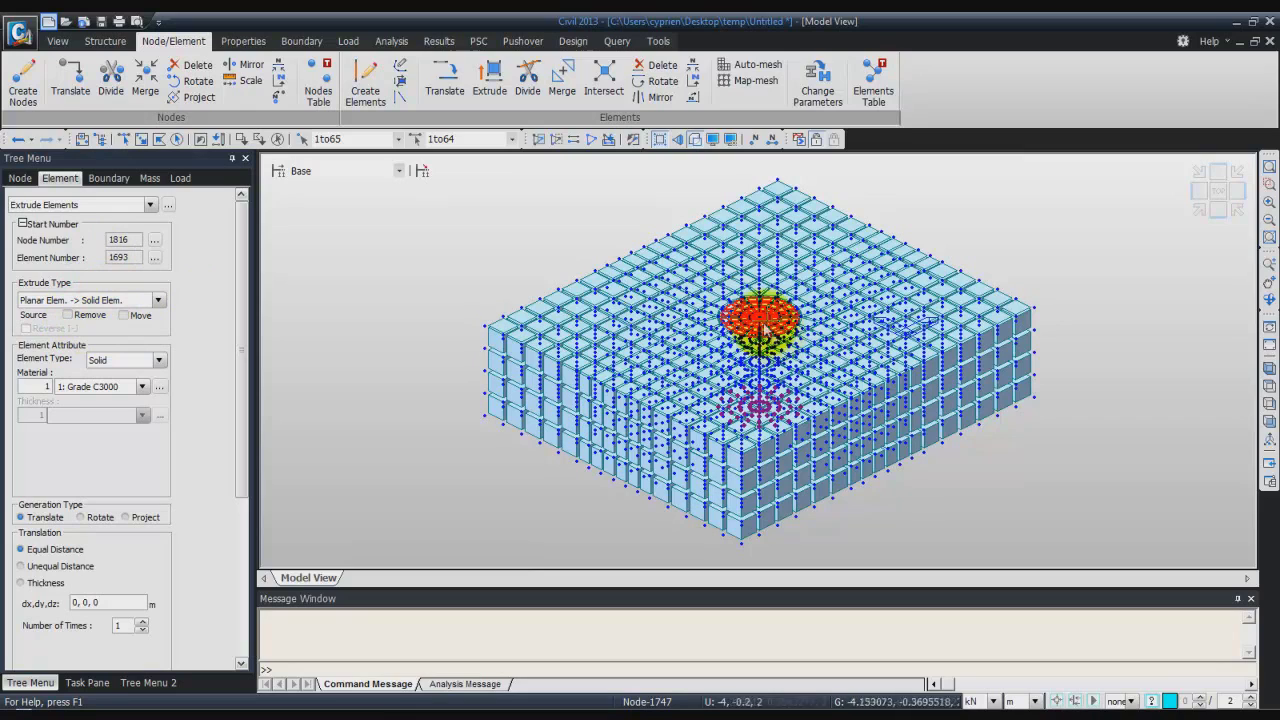
# Extrude the circular column plates by equal thickness, 12 times at 0.5 m in the +z direction.
pyautogui.moveTo(238, 336); pyautogui.dragTo(224, 411)
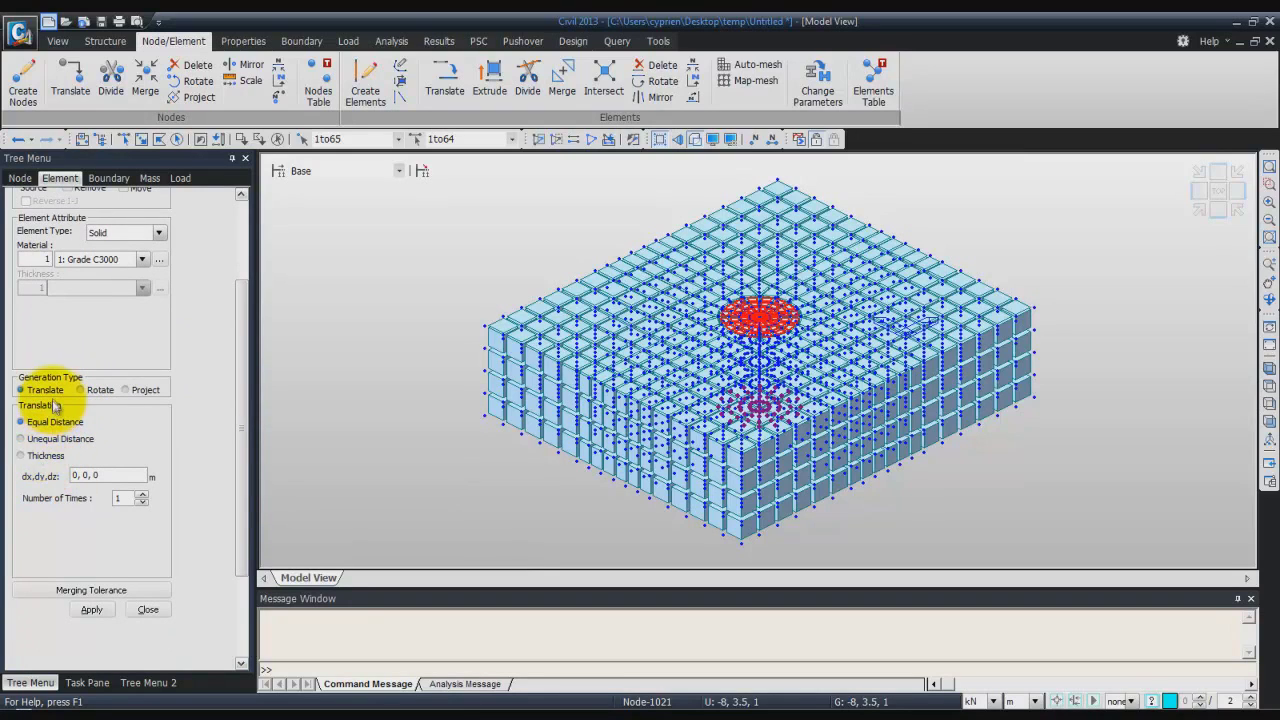
pyautogui.click(28, 459)
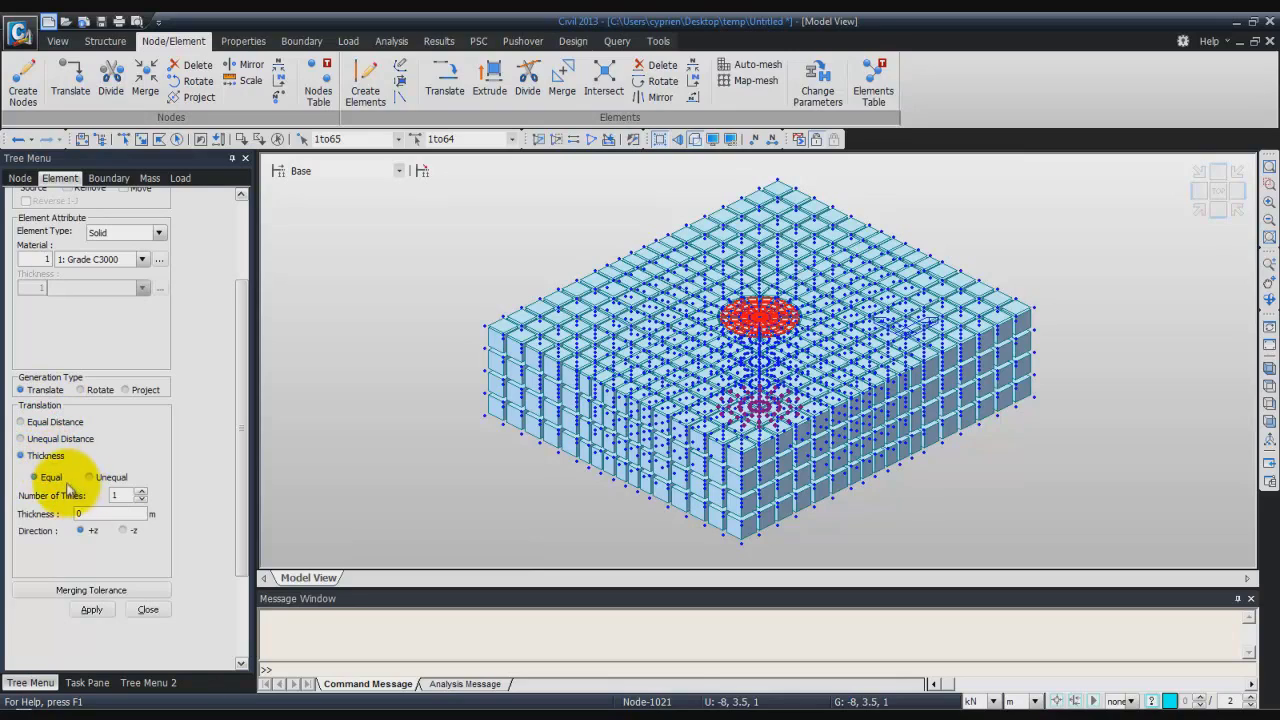
pyautogui.click(142, 492)
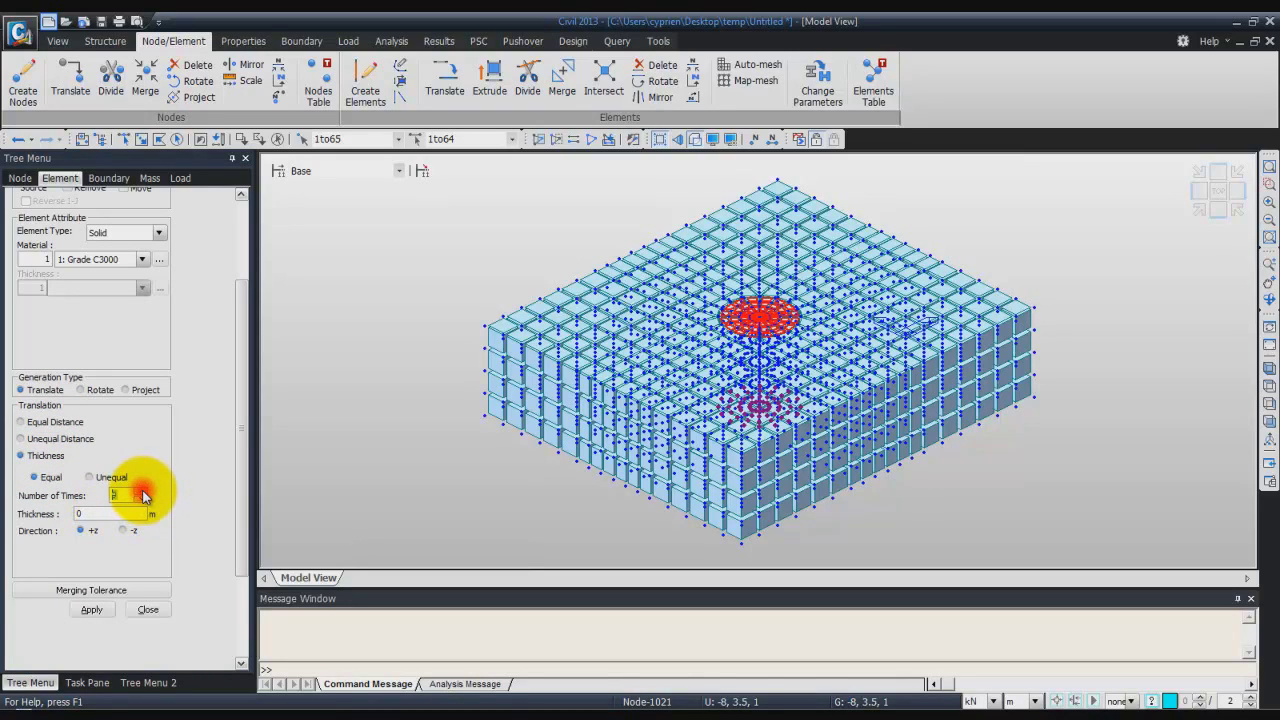
pyautogui.click(142, 492)
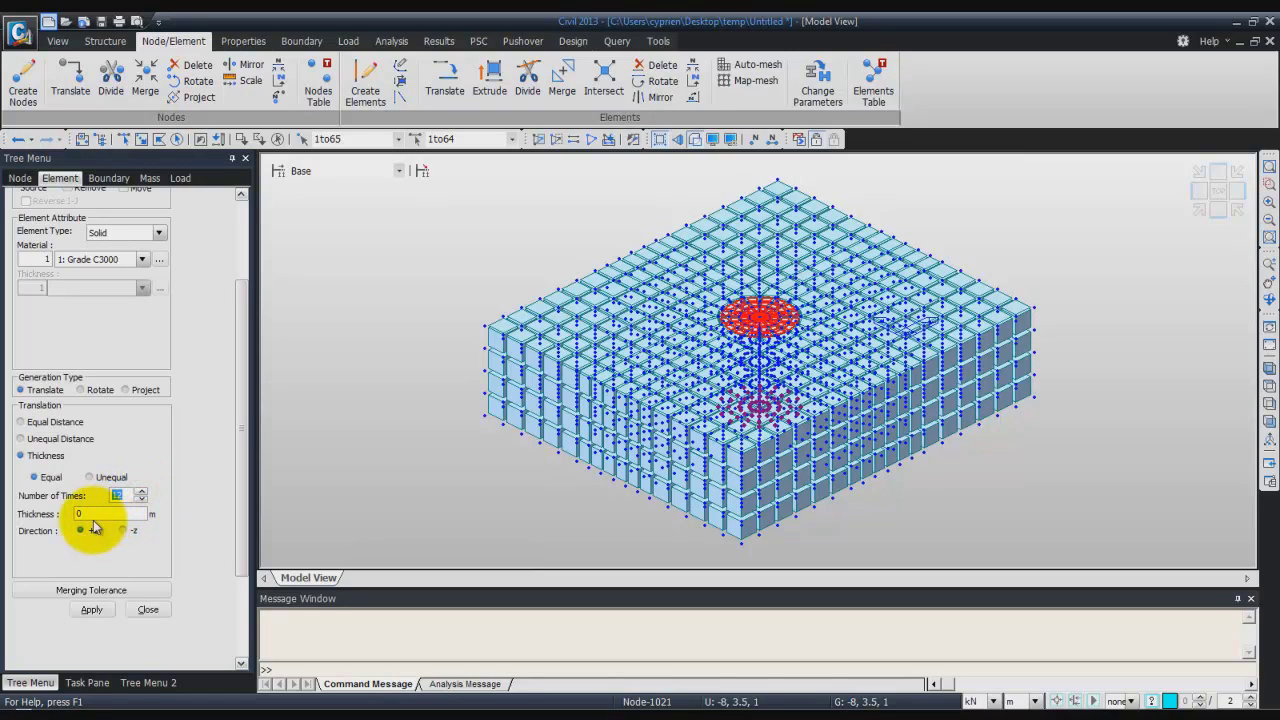
pyautogui.click(80, 514)
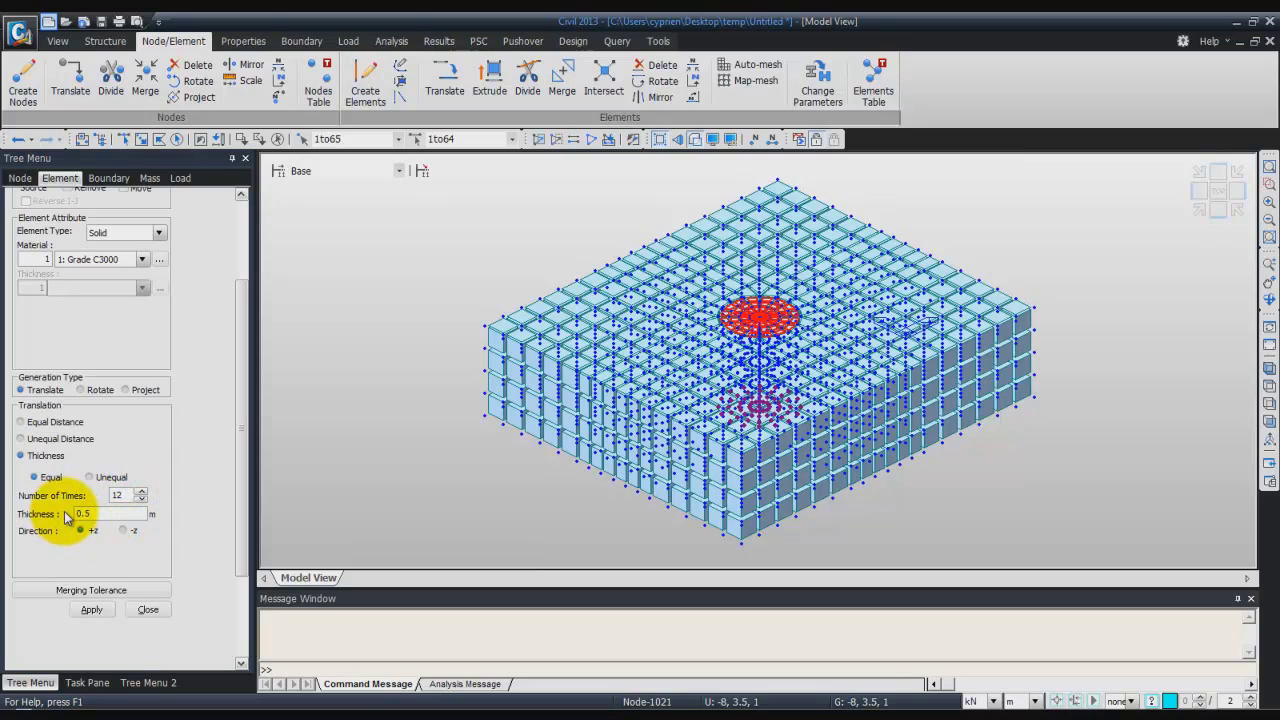
pyautogui.click(92, 610)
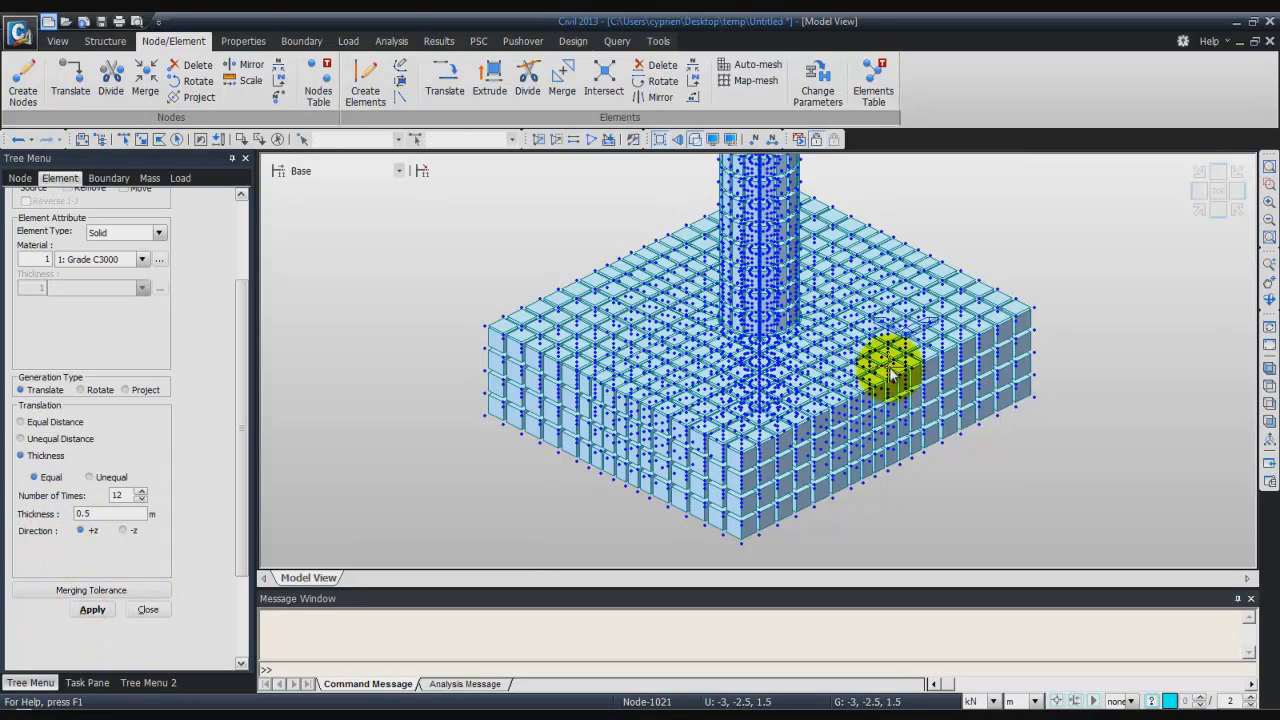
pyautogui.click(1215, 210)
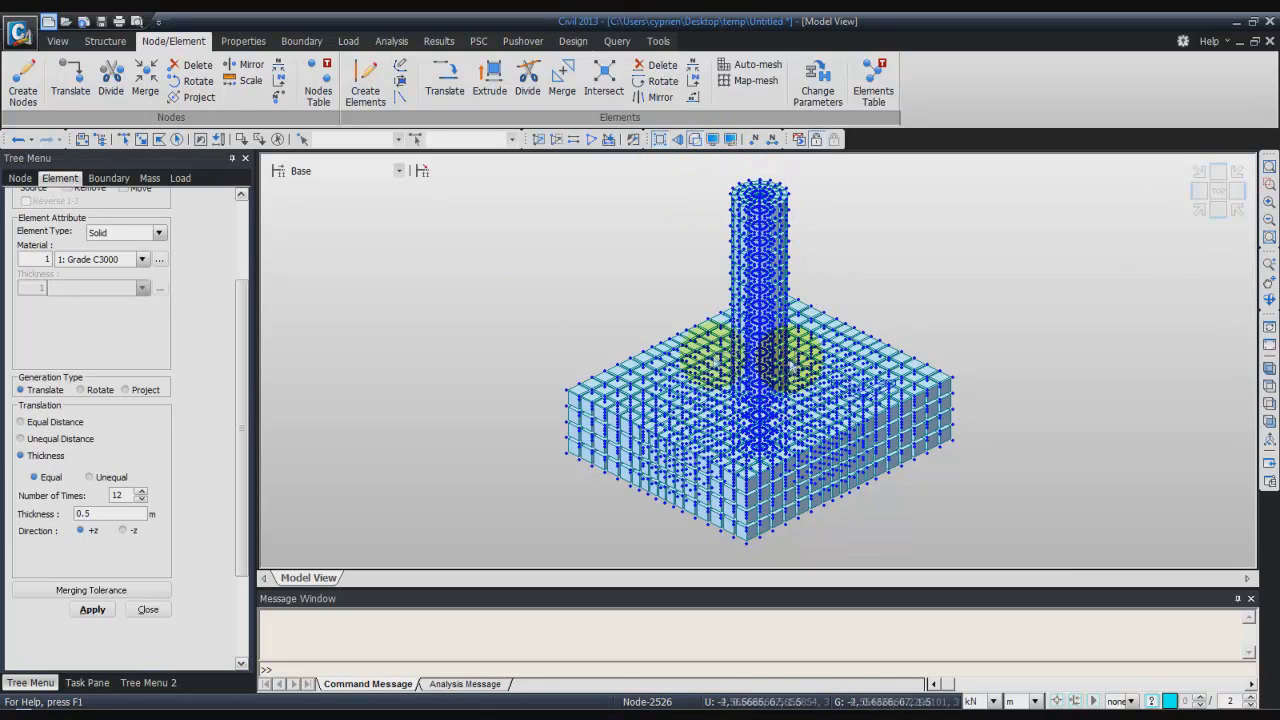
# Turn off the display of nodes in the model view.
pyautogui.click(713, 141)
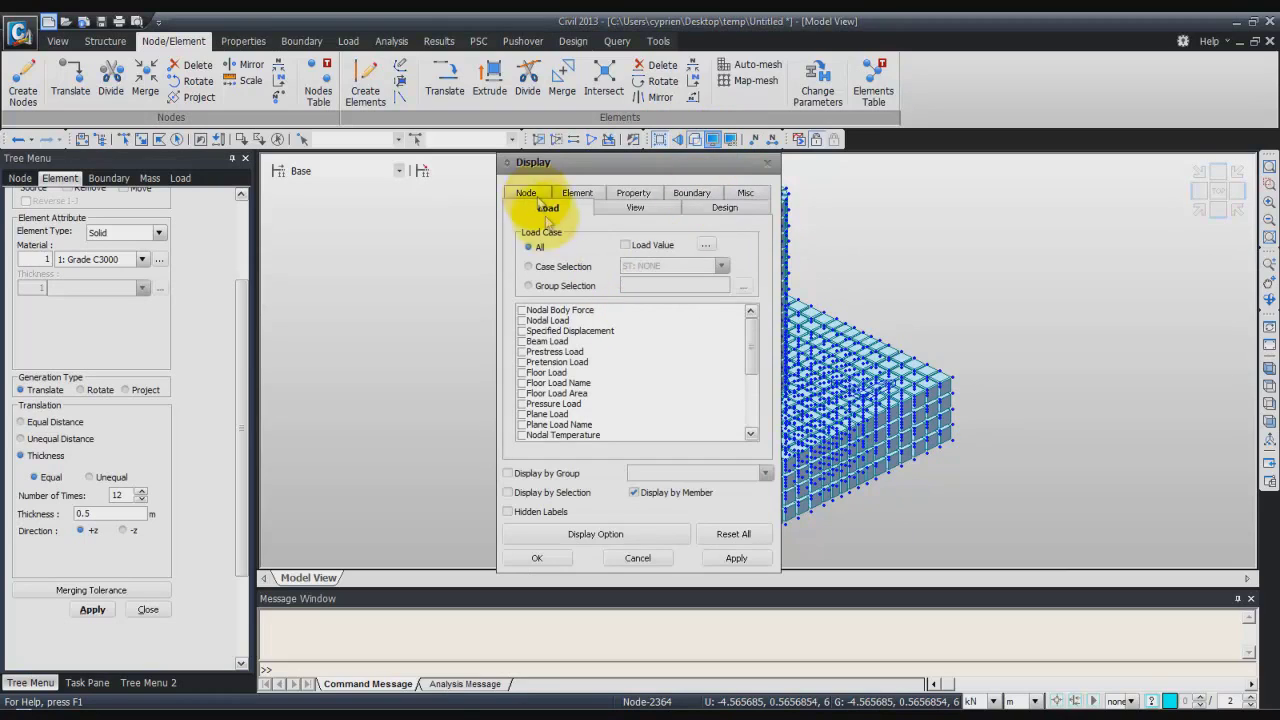
pyautogui.click(529, 193)
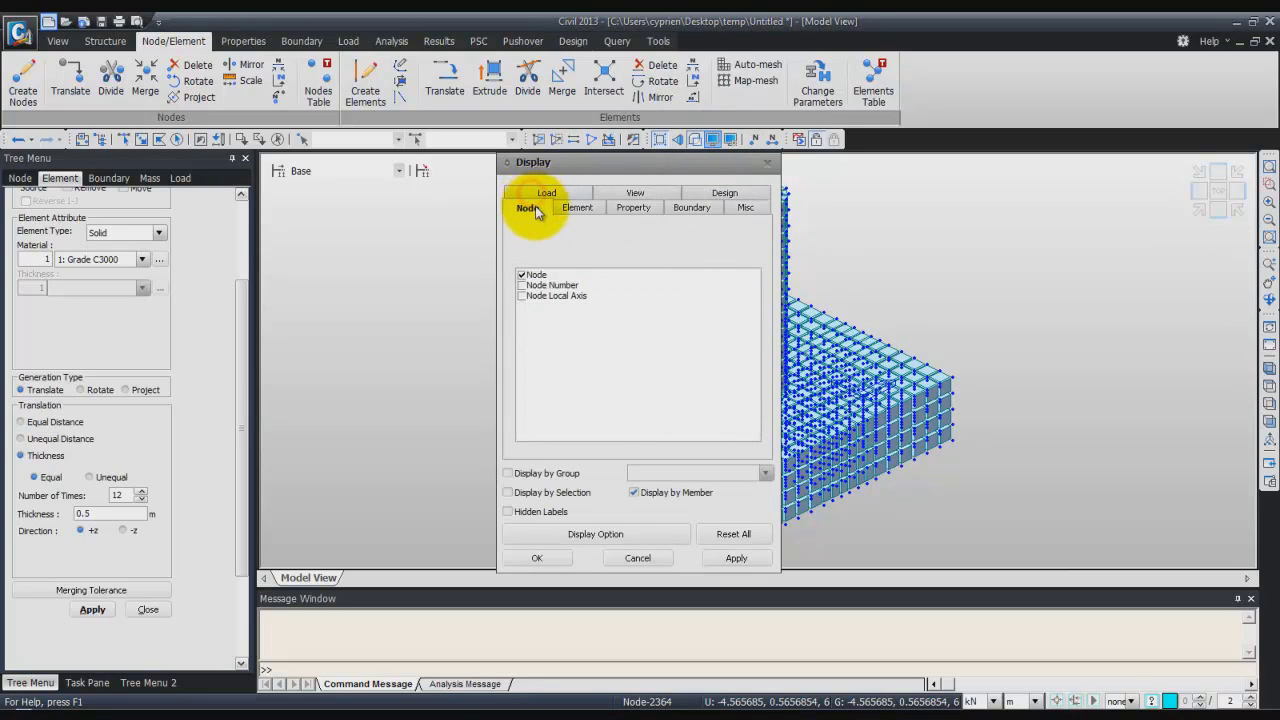
pyautogui.click(521, 274)
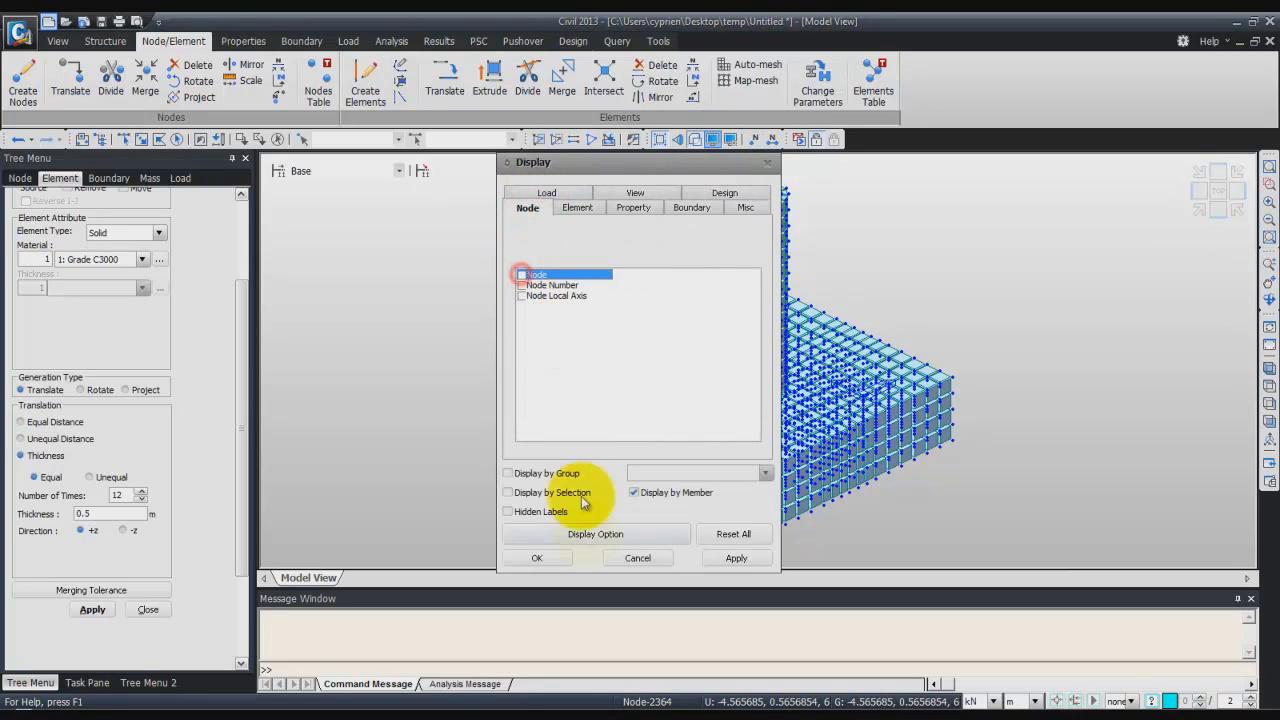
pyautogui.click(537, 558)
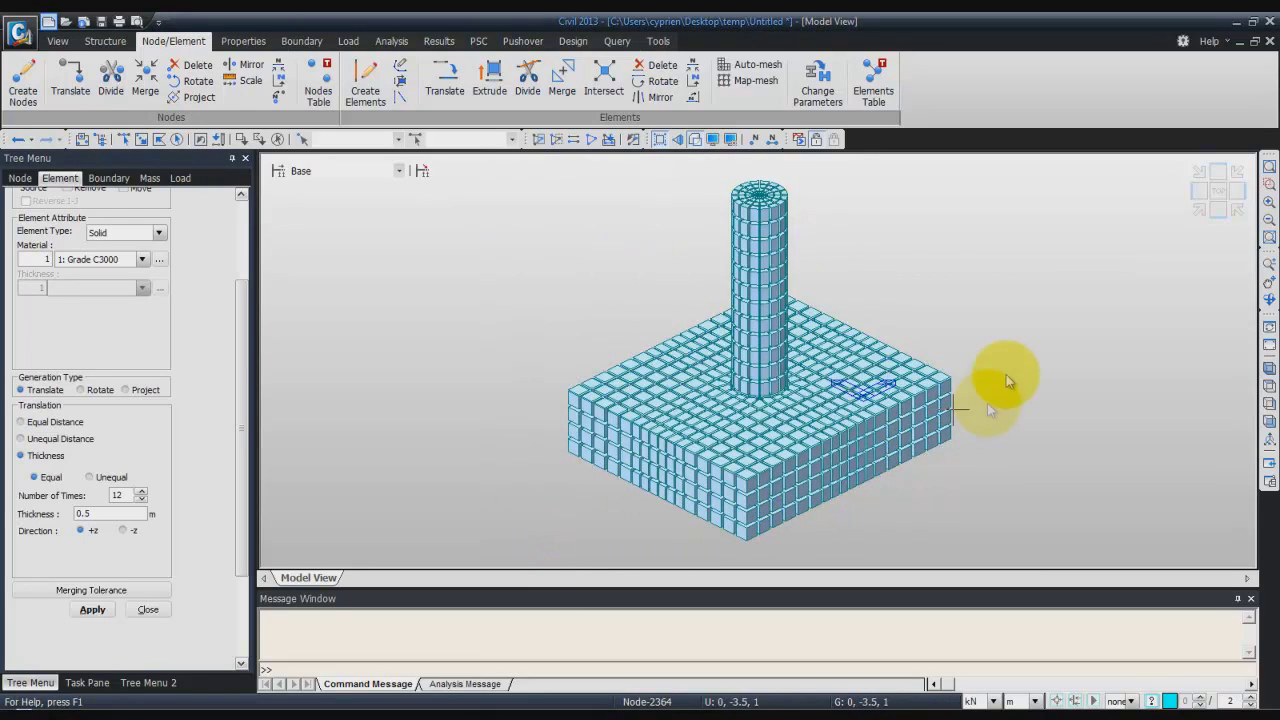